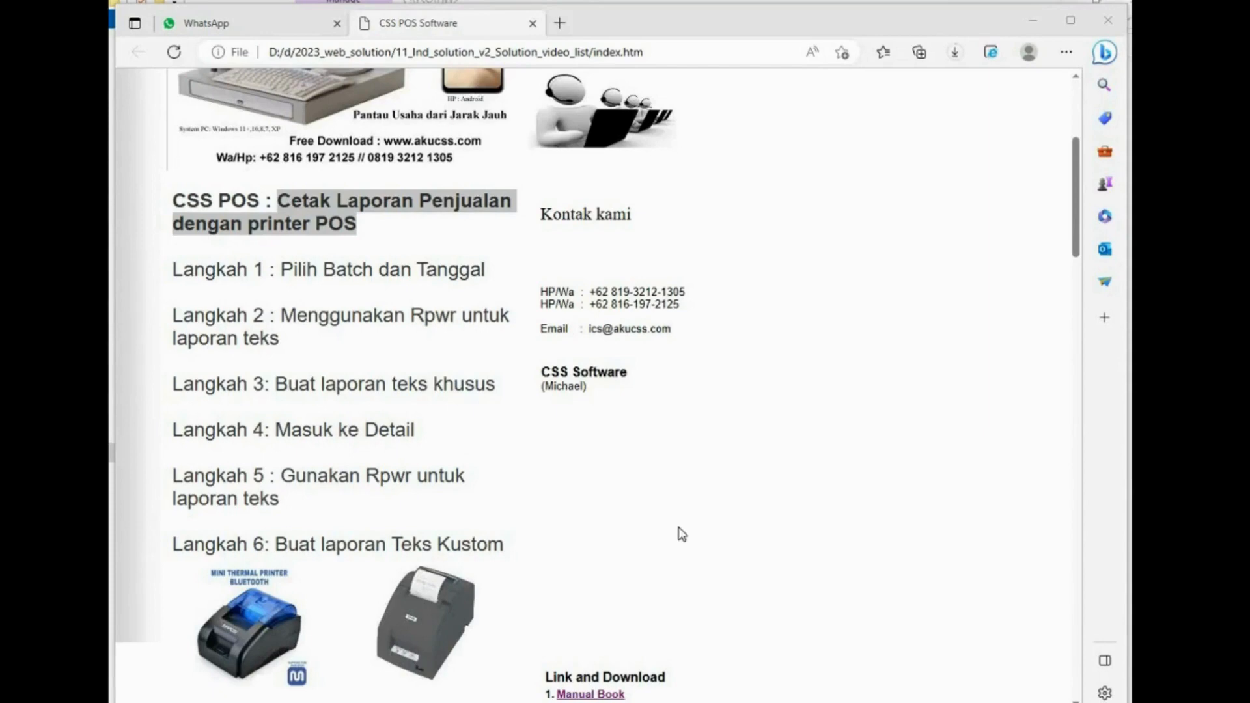
# - Read through the tutorial's steps for printing sales reports on the POS printer
pyautogui.moveTo(173, 270); pyautogui.dragTo(502, 389)
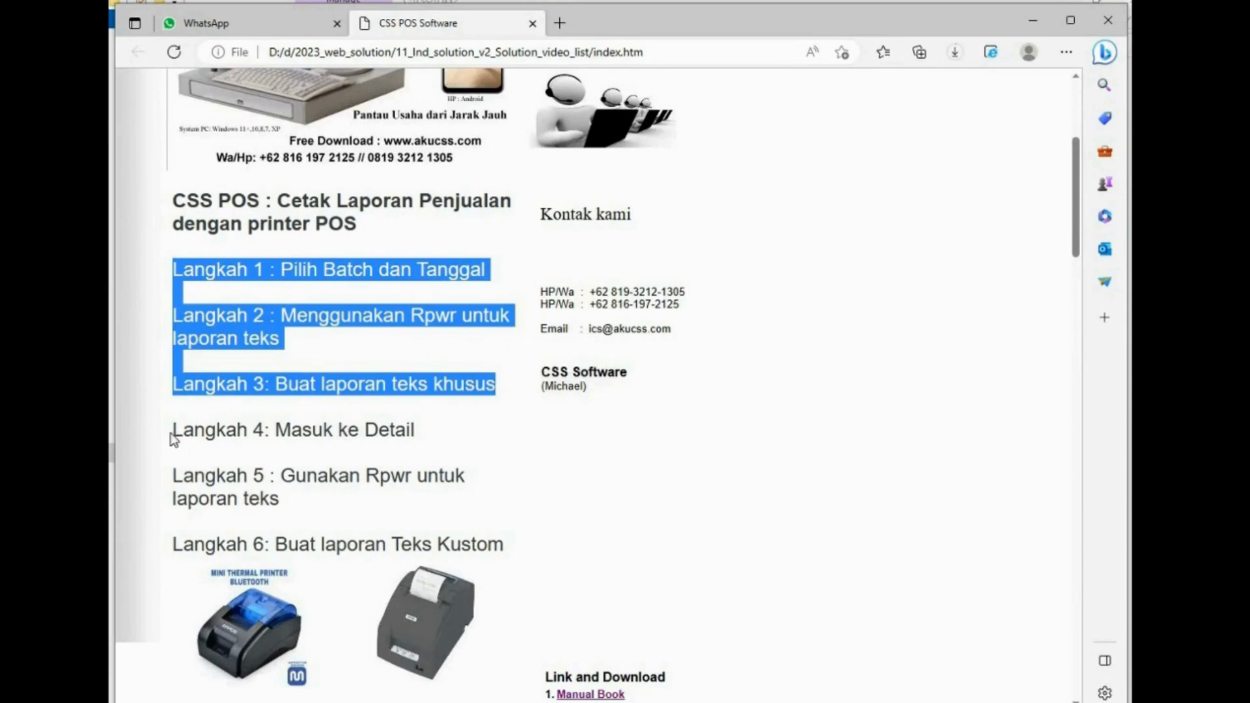
pyautogui.moveTo(172, 432); pyautogui.dragTo(491, 475)
pyautogui.click(492, 482)
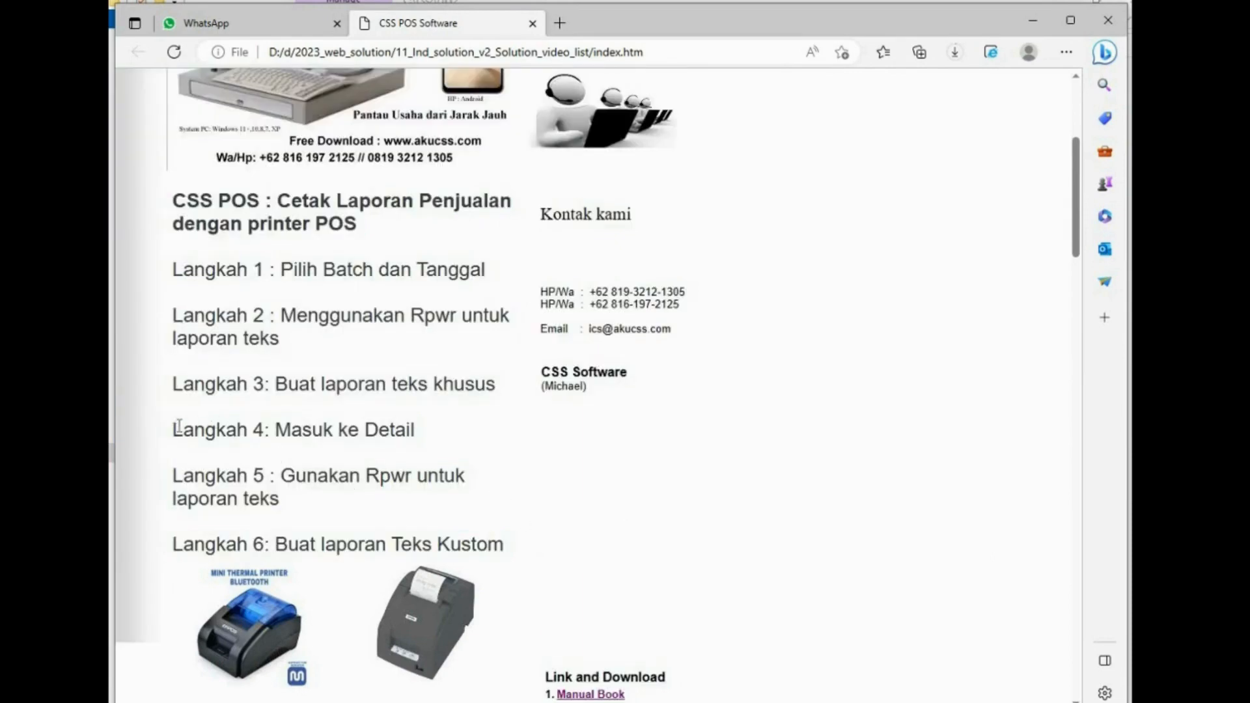
pyautogui.moveTo(174, 430); pyautogui.dragTo(491, 480)
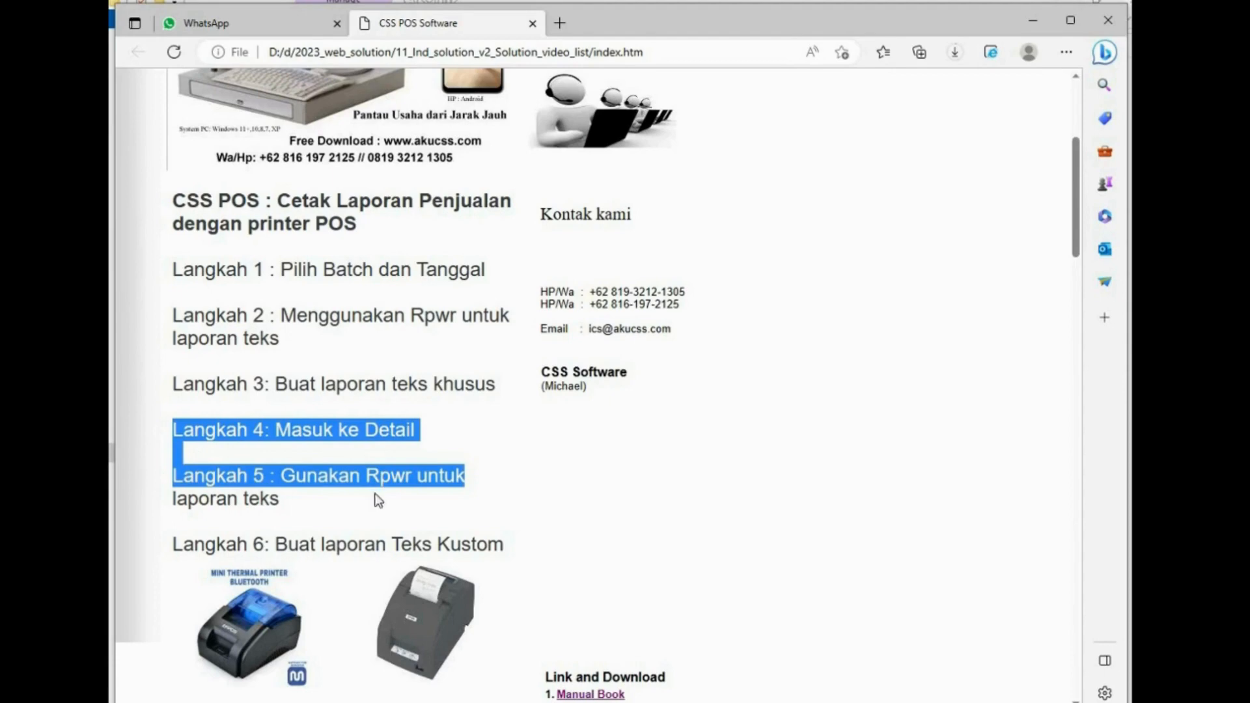
pyautogui.click(392, 525)
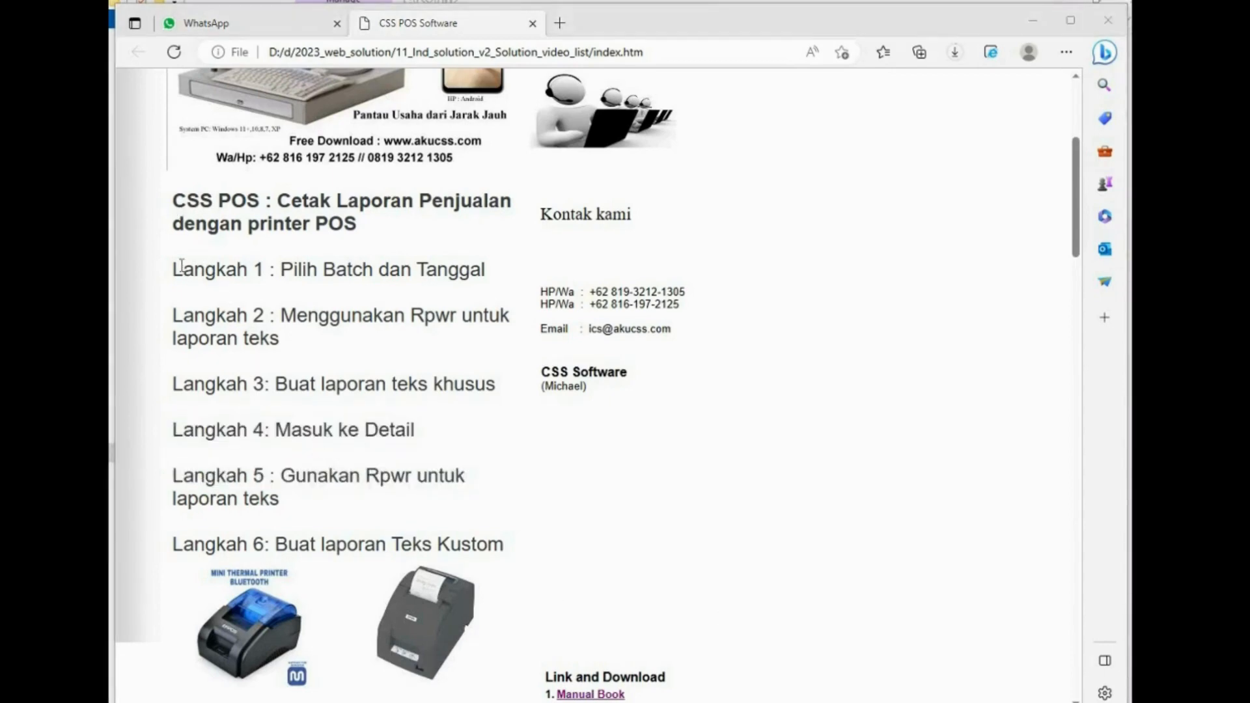
pyautogui.moveTo(174, 267); pyautogui.dragTo(486, 384)
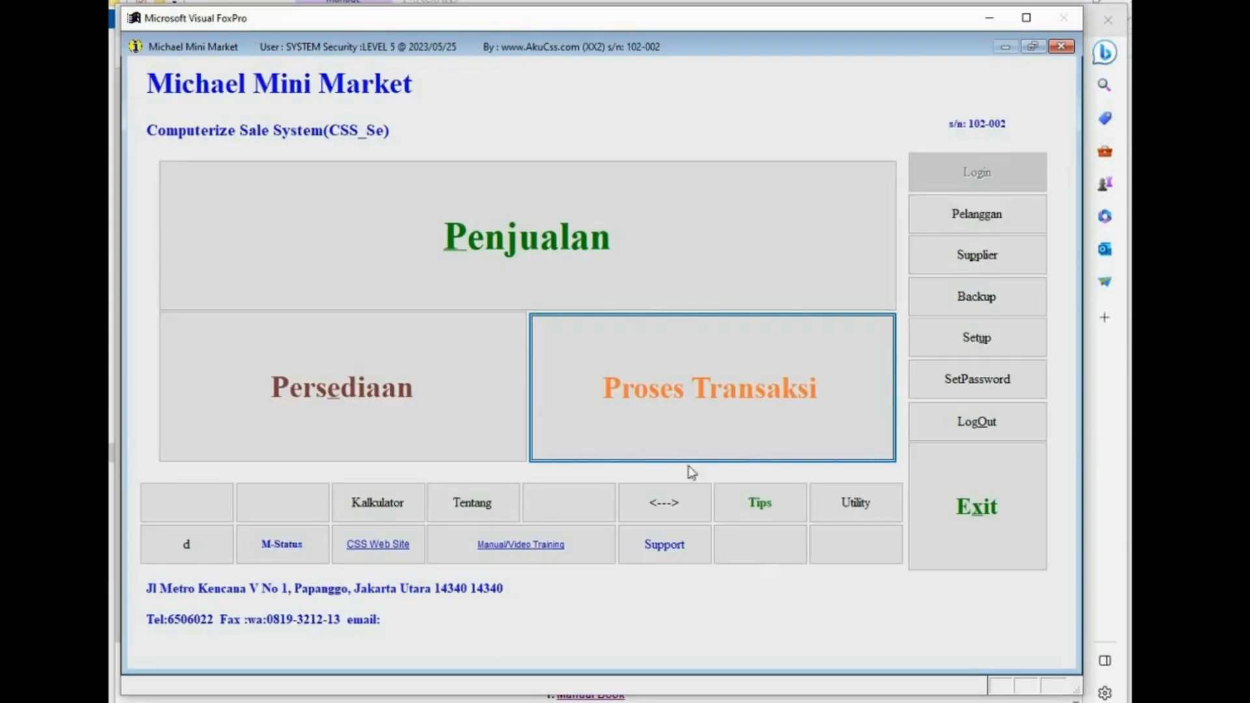
# - Open transaction processing and switch the batch to Current Archive Sale Batch
pyautogui.click(630, 404)
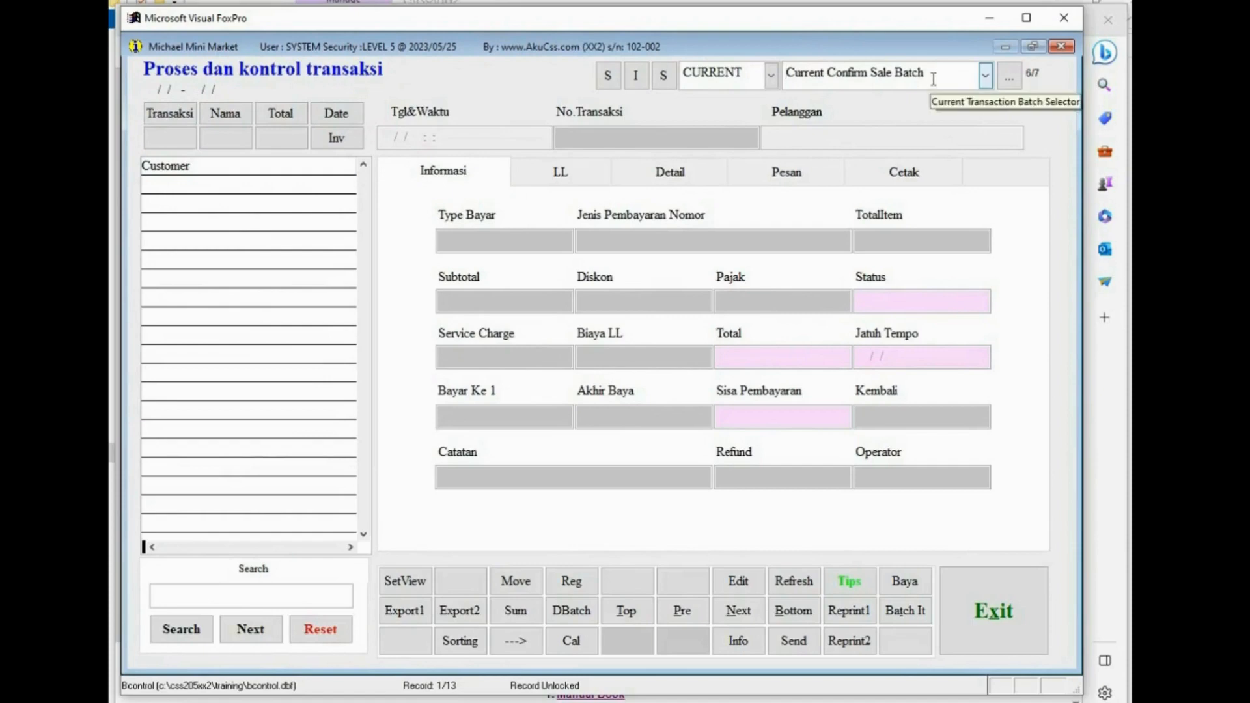
pyautogui.moveTo(933, 73); pyautogui.dragTo(774, 73)
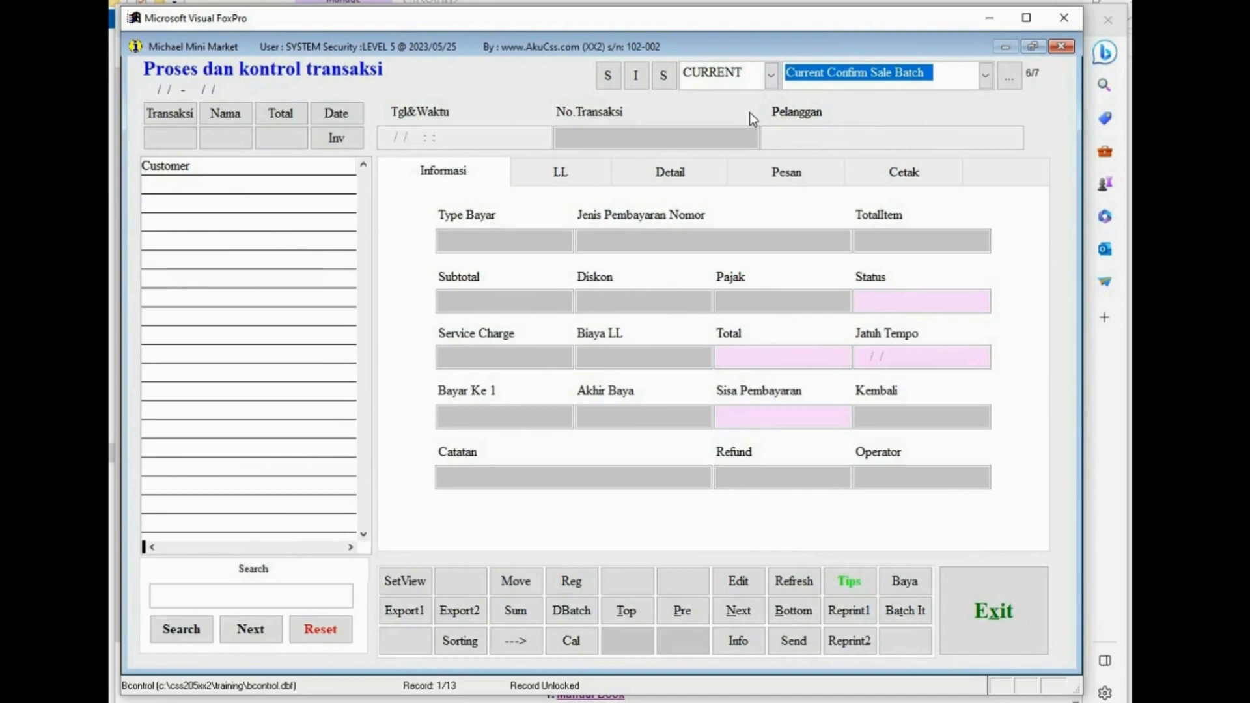
pyautogui.click(986, 76)
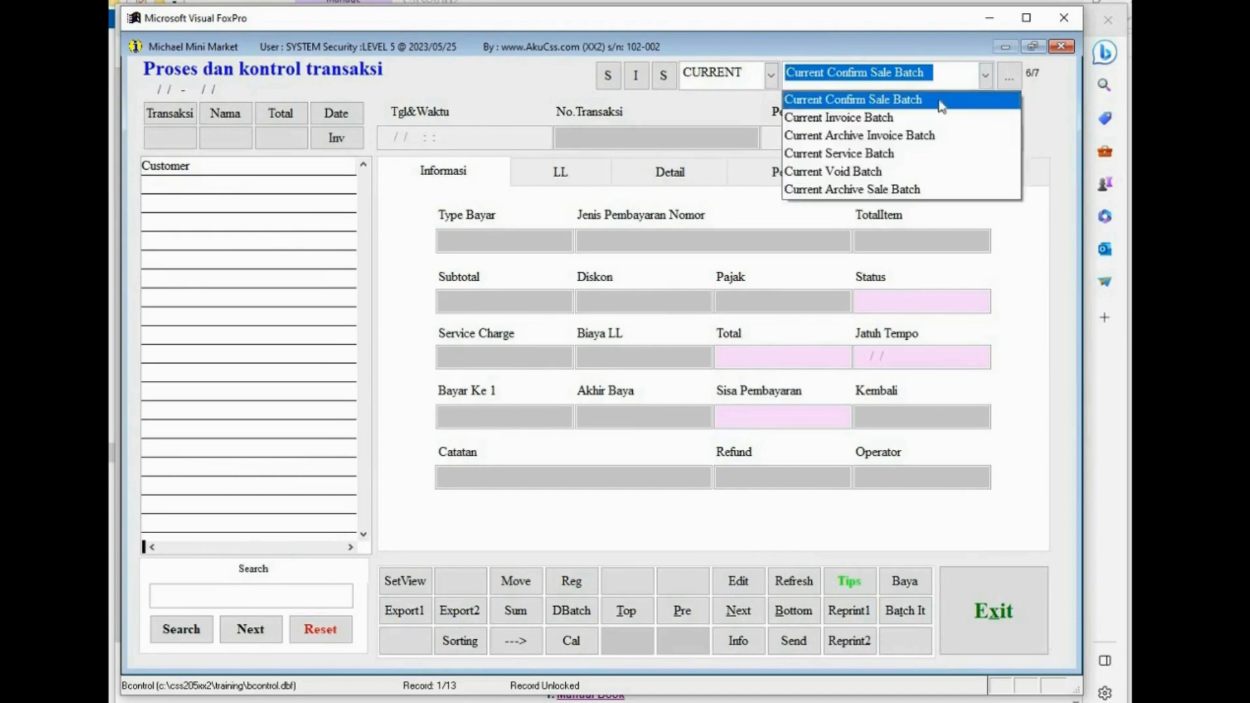
pyautogui.click(861, 189)
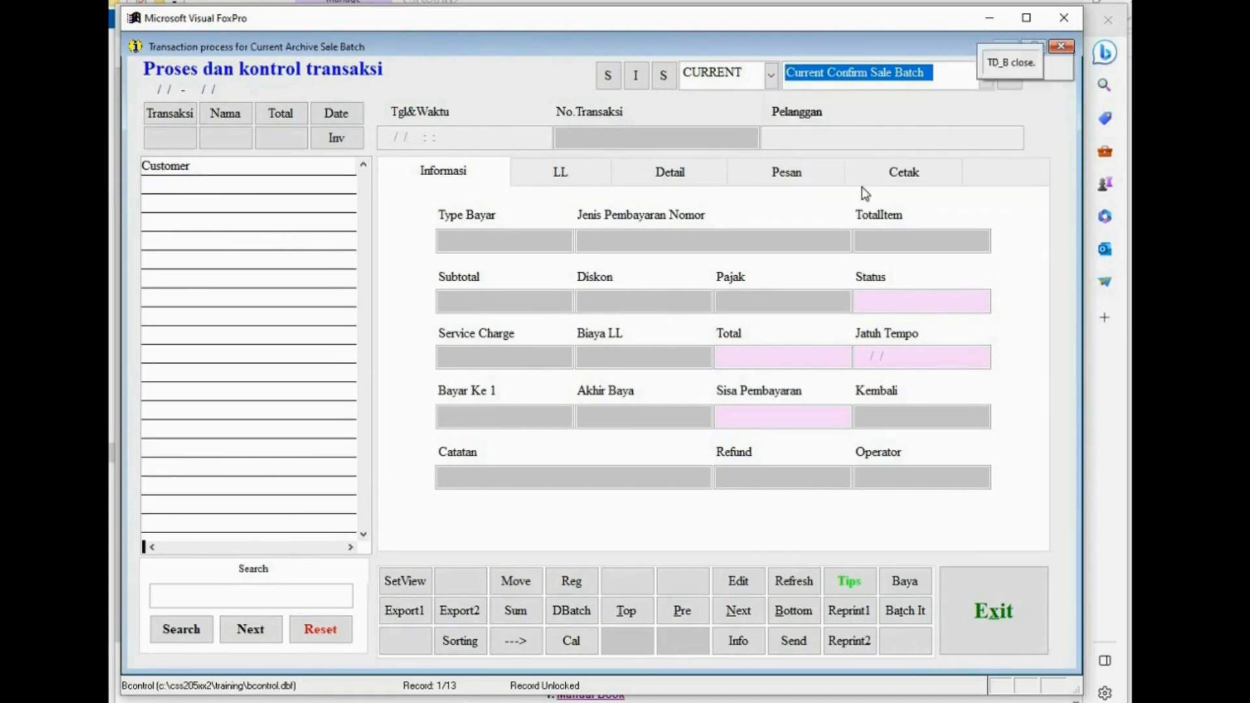
pyautogui.click(254, 292)
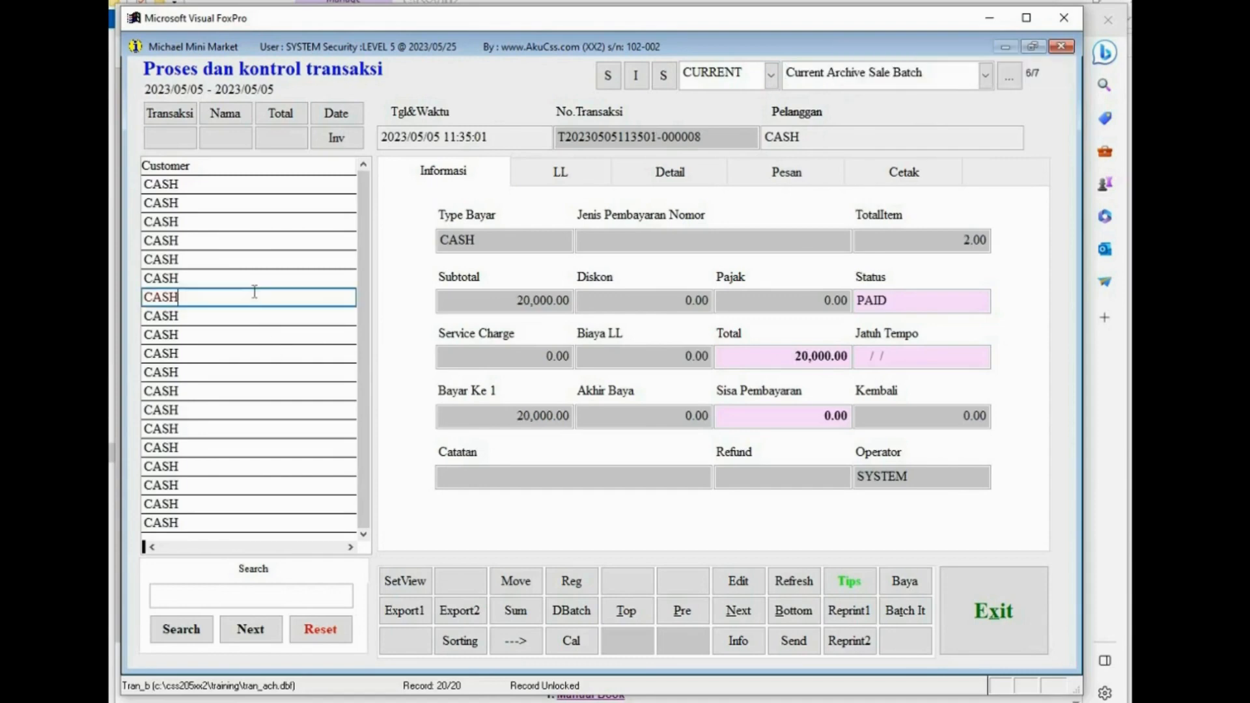
# - Sort the transaction list by date and time and select individual transactions to inspect
pyautogui.click(341, 119)
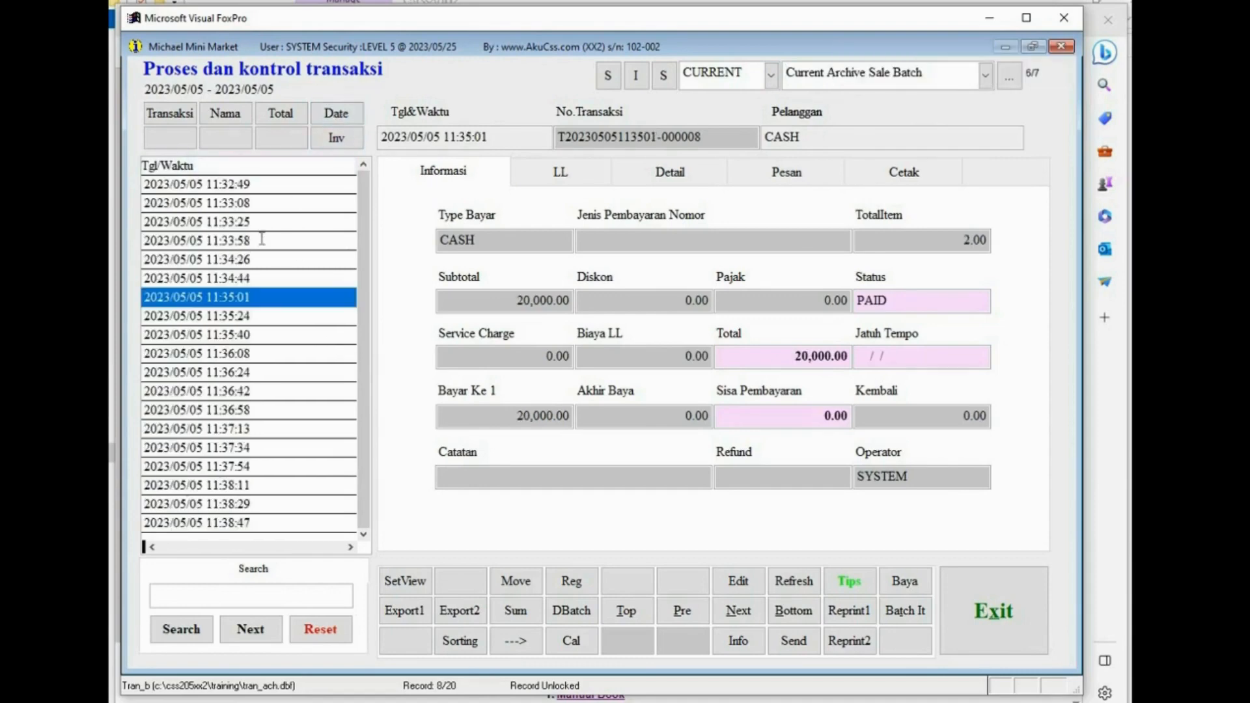
pyautogui.click(261, 240)
pyautogui.click(290, 188)
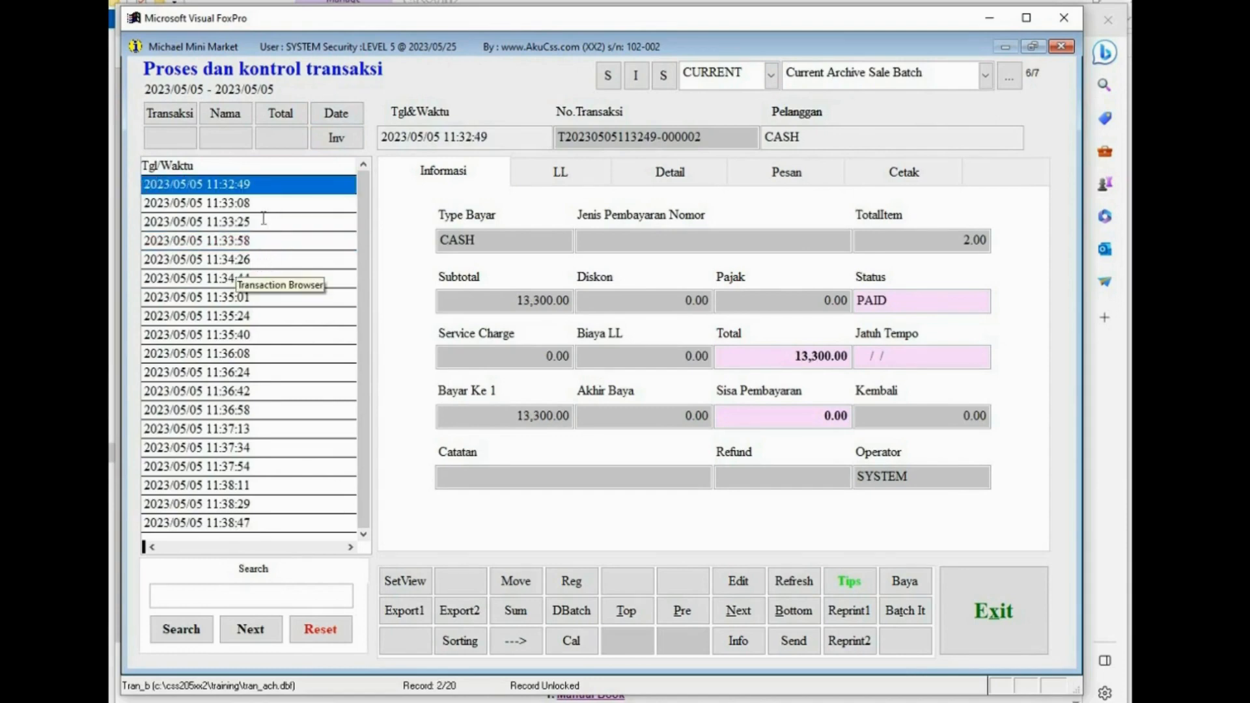
pyautogui.click(180, 297)
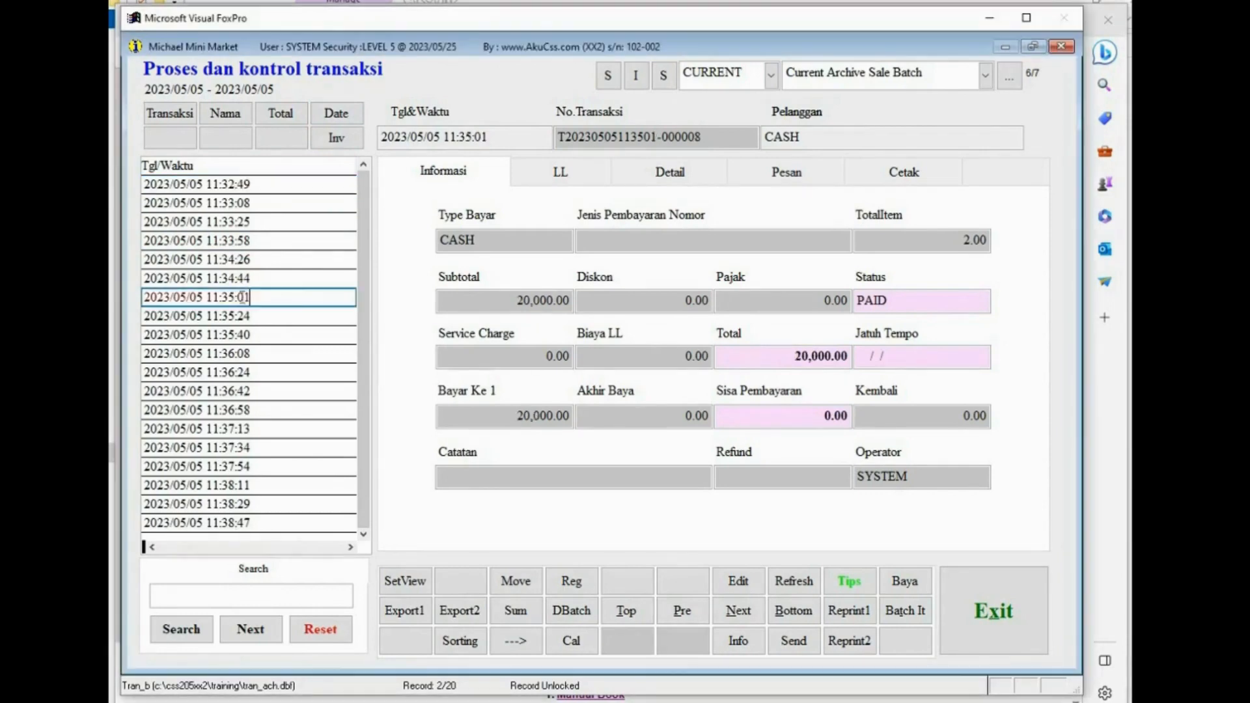
# - Set the transaction view to dates from 2023/05/05 to 2023/05/05
pyautogui.click(409, 582)
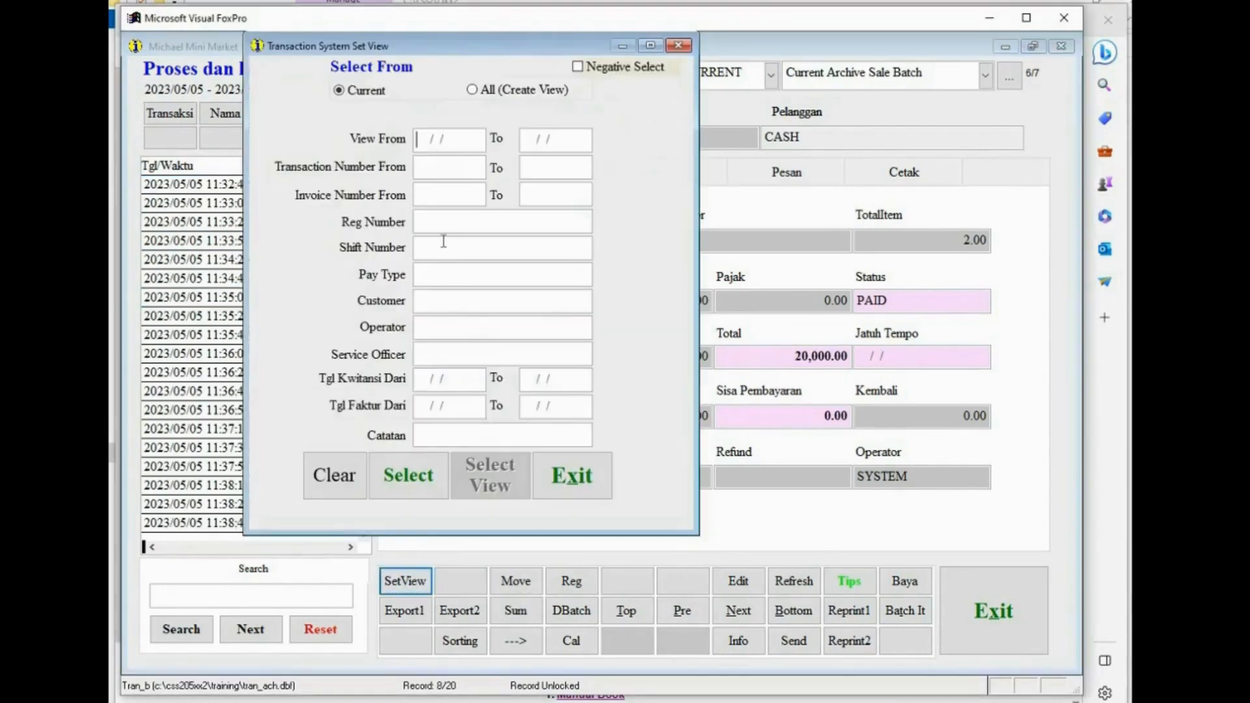
pyautogui.click(391, 139)
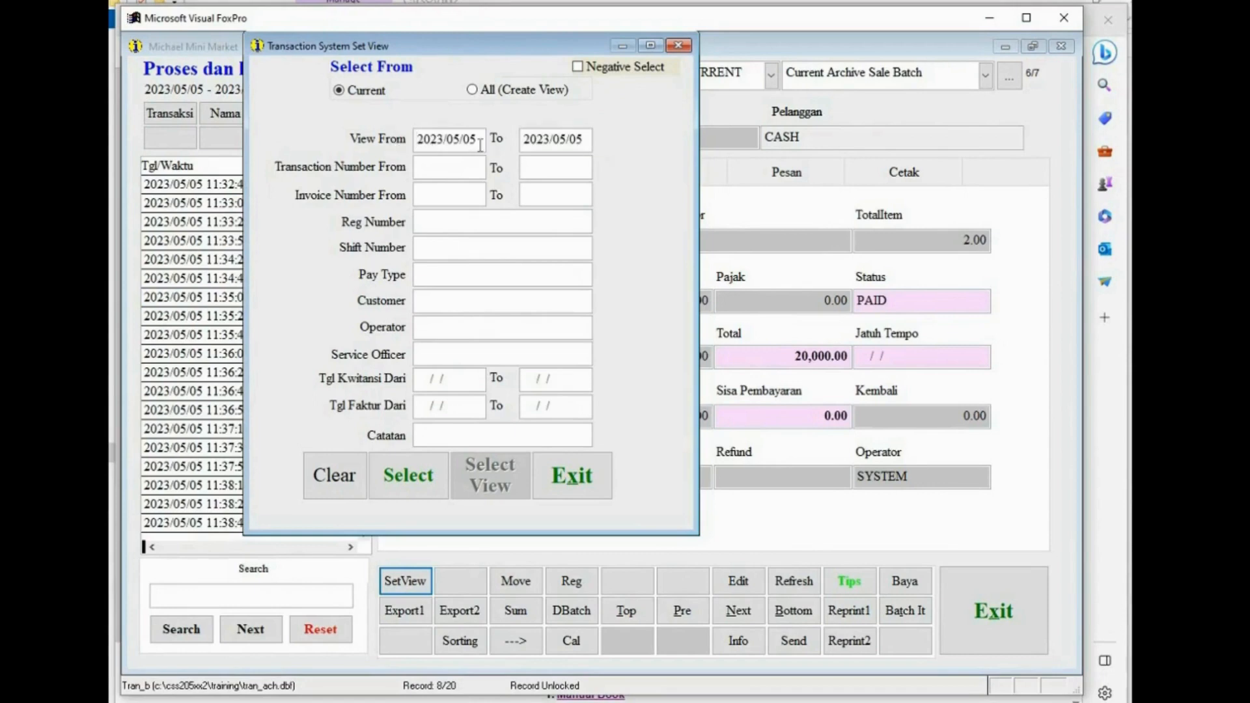
pyautogui.click(578, 140)
pyautogui.click(396, 475)
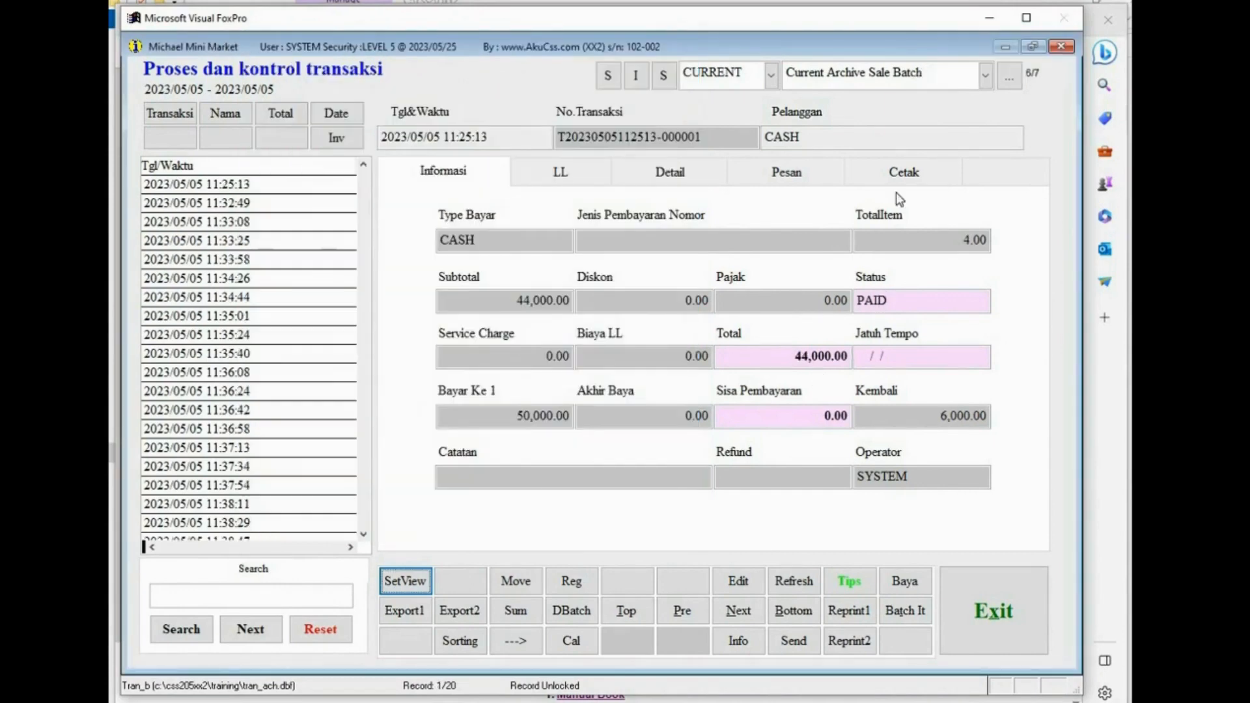
# - Open the print page and run the RpWr report with option 4 -Tgl/jam, Pelanggan, Total
pyautogui.click(897, 173)
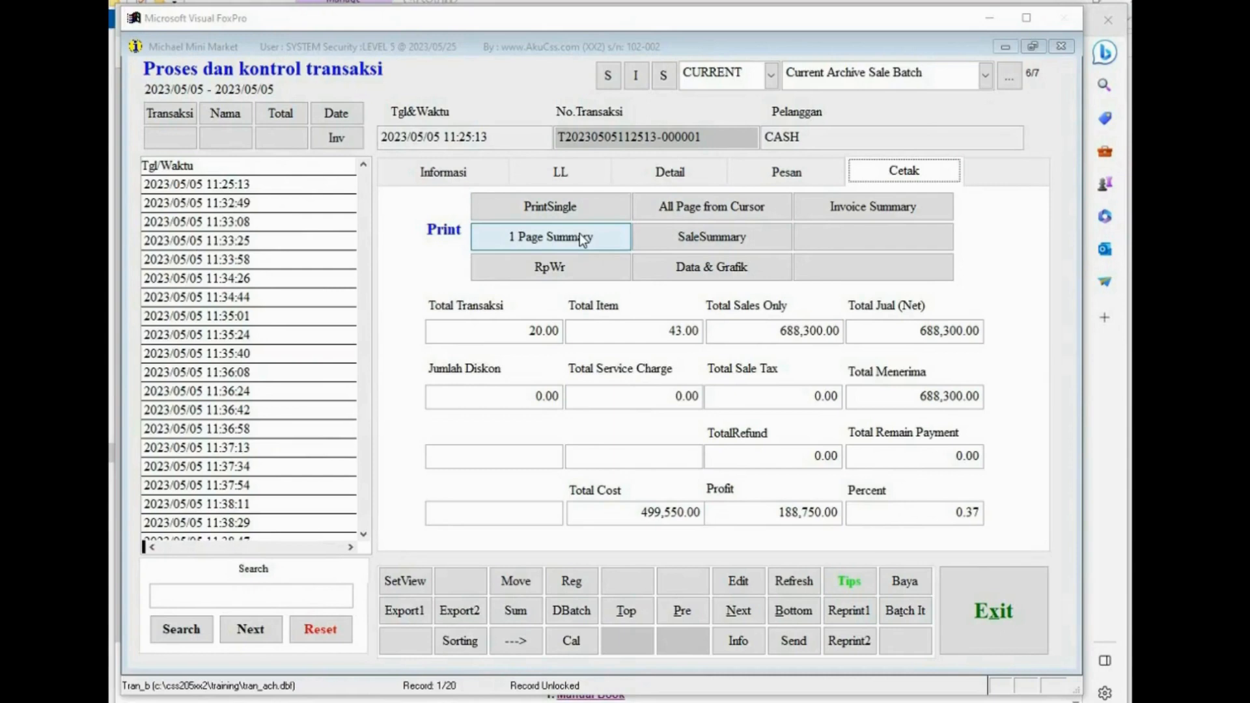
pyautogui.hotkey('alt', 'Tab')
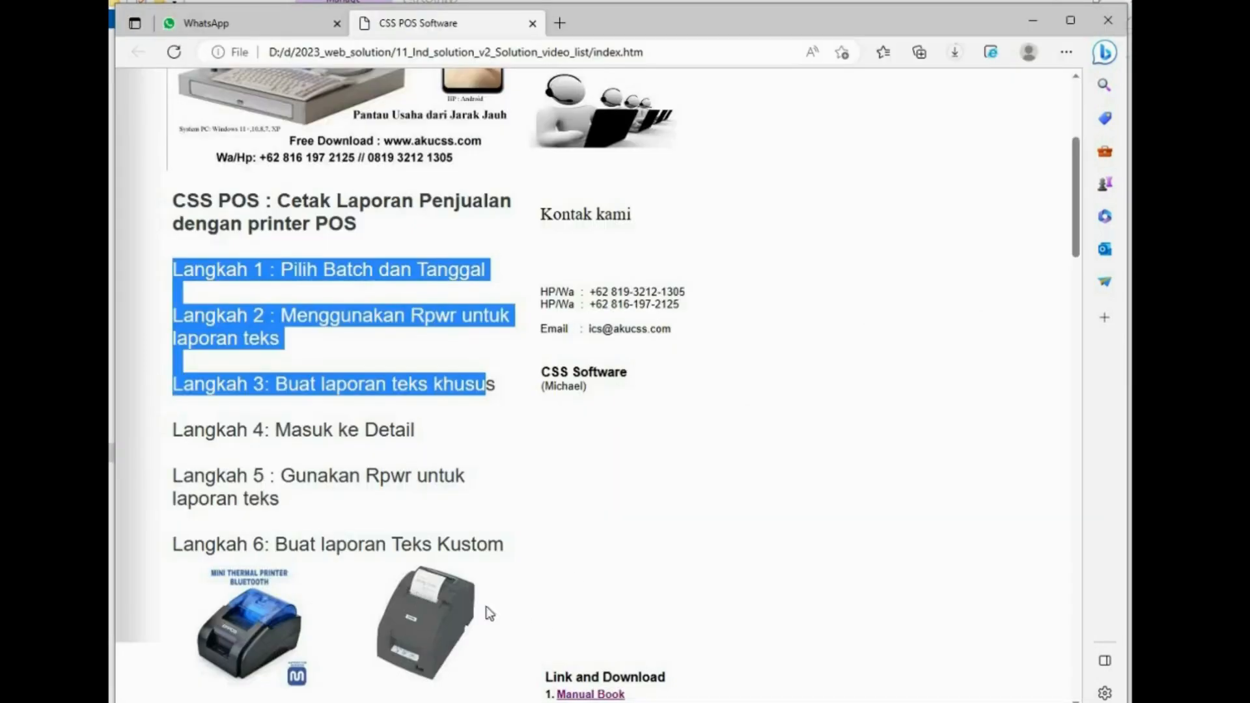
pyautogui.hotkey('alt', 'Tab')
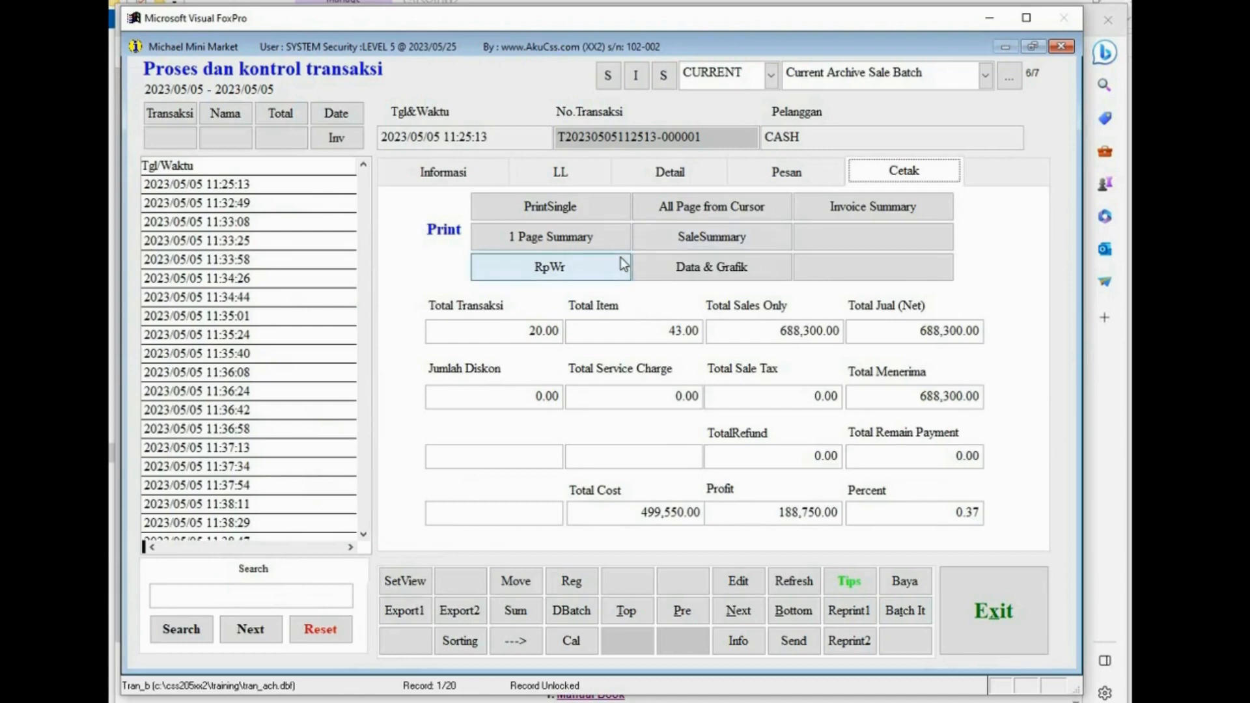
pyautogui.click(533, 268)
pyautogui.click(555, 275)
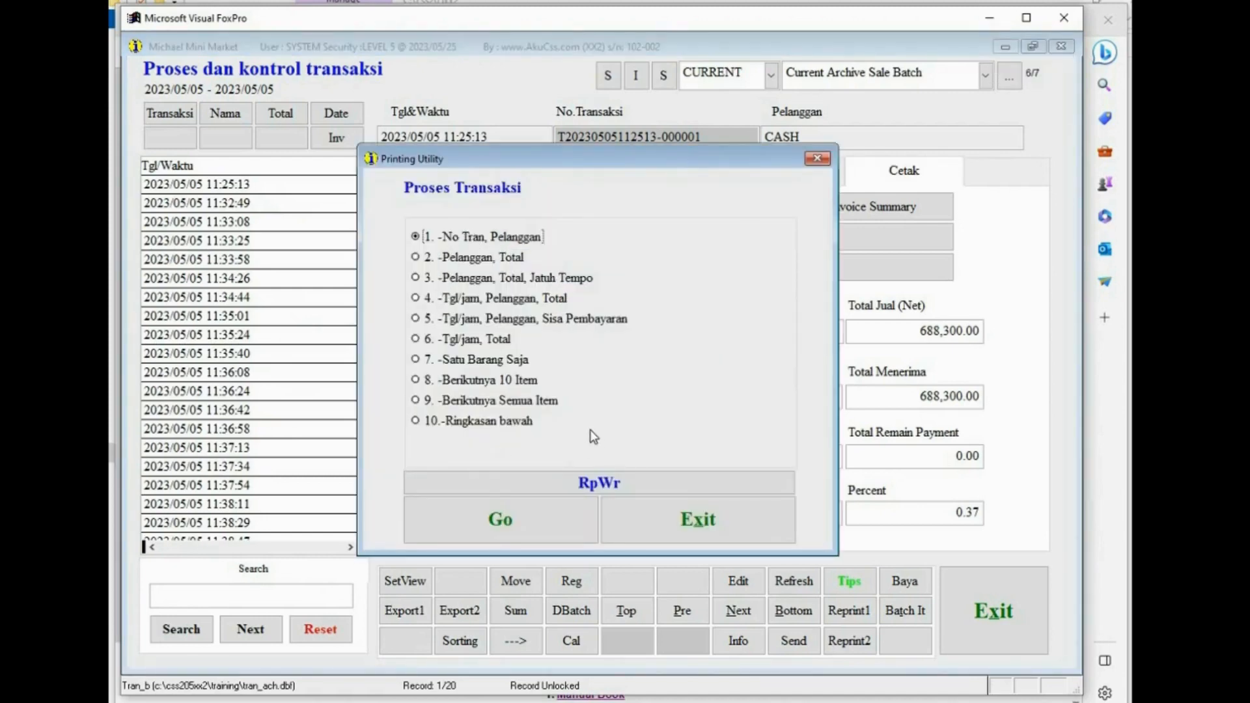
pyautogui.click(421, 302)
pyautogui.click(463, 521)
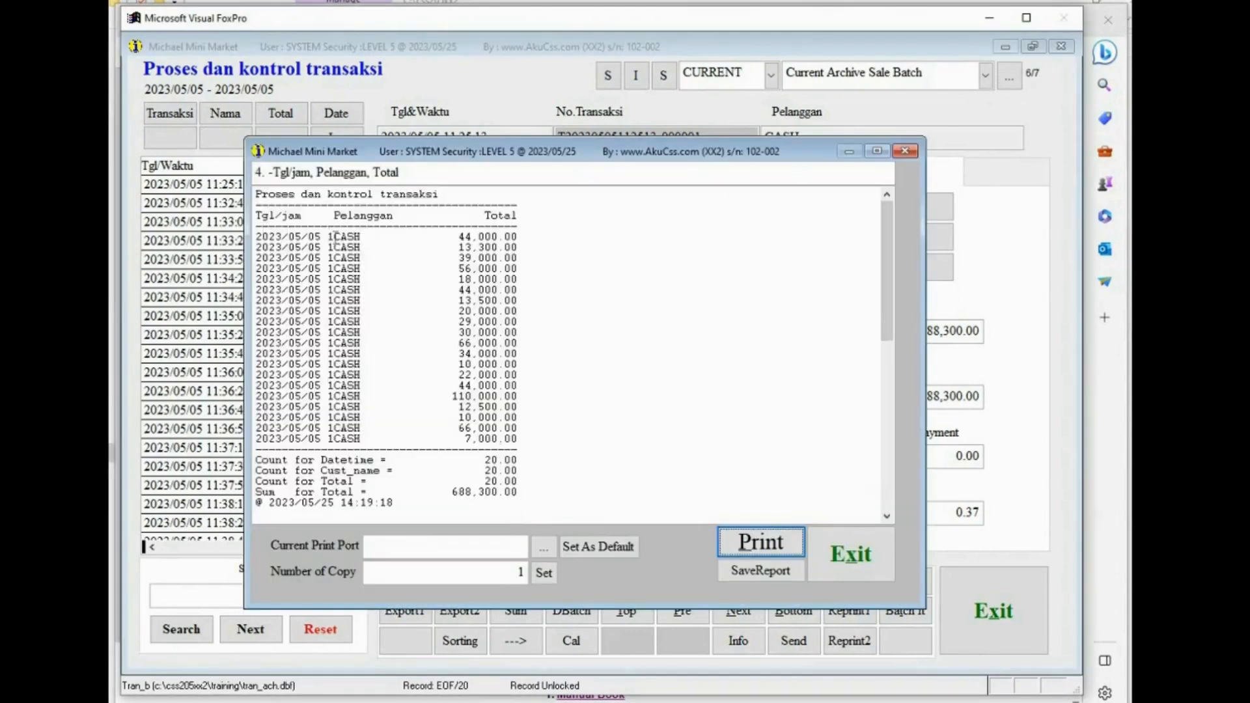
# - Examine the report preview's rows and totals, then close the preview
pyautogui.moveTo(334, 236); pyautogui.dragTo(412, 236)
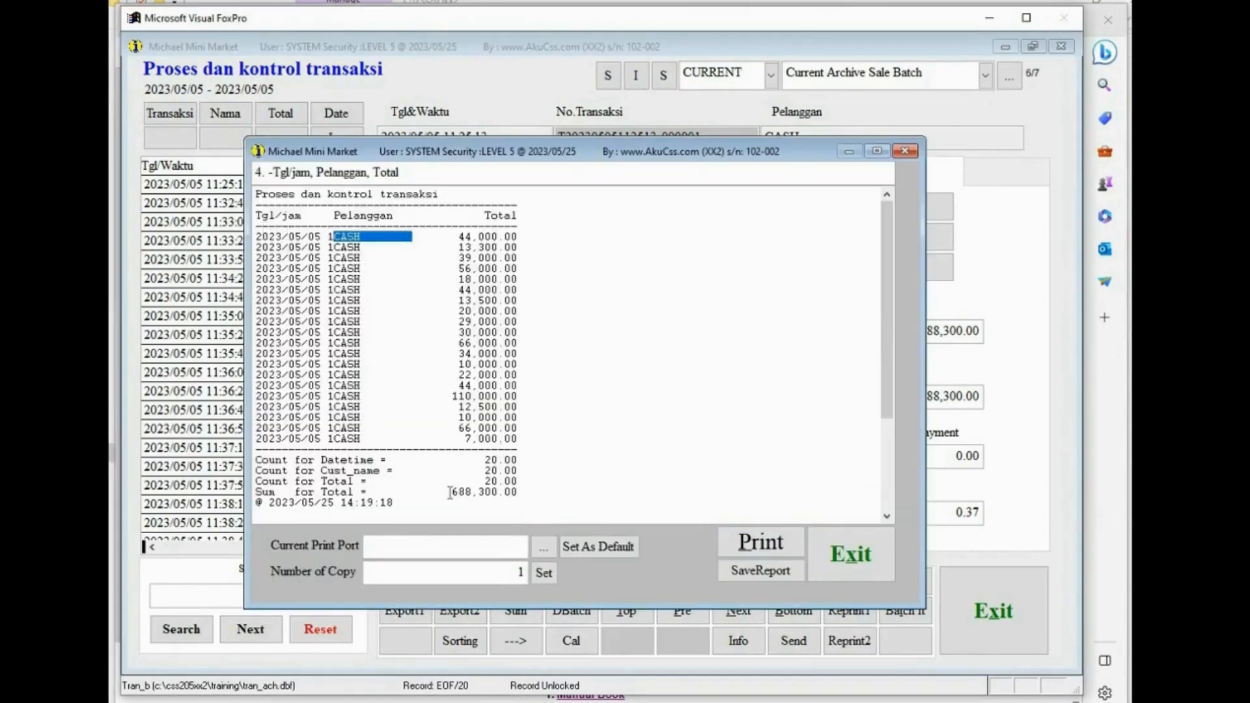
pyautogui.moveTo(452, 492); pyautogui.dragTo(553, 502)
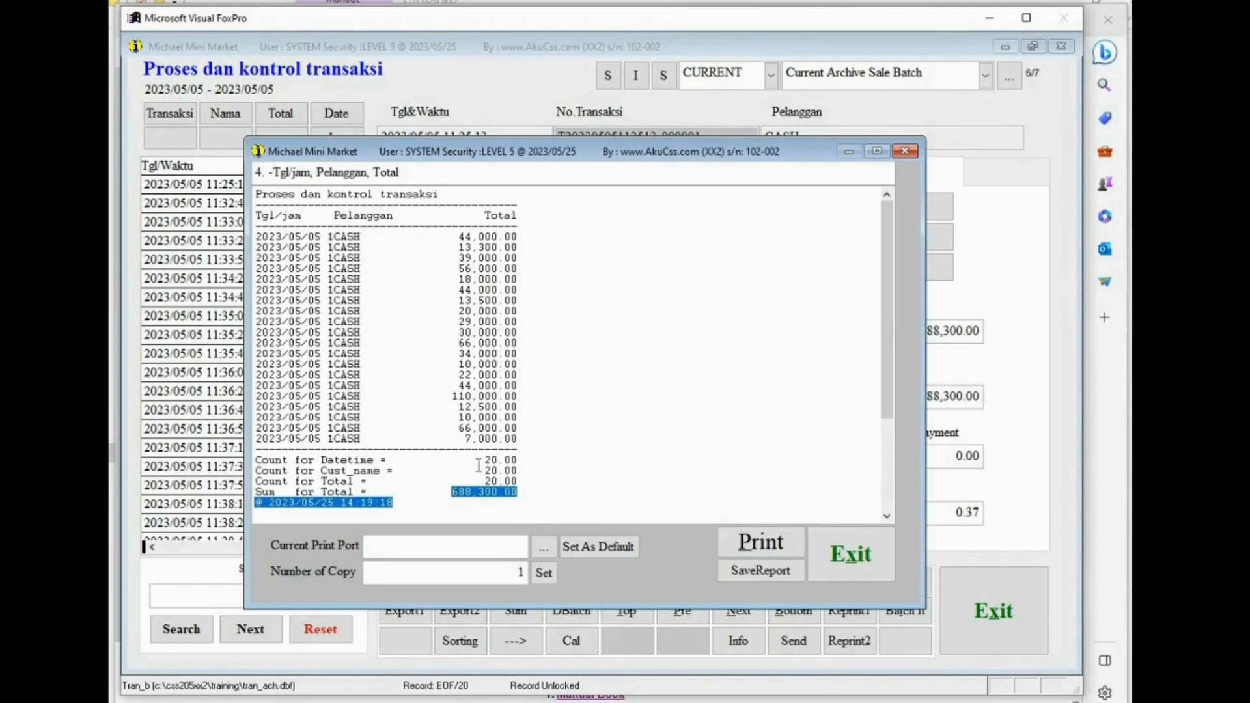
pyautogui.moveTo(479, 459); pyautogui.dragTo(543, 461)
pyautogui.click(850, 556)
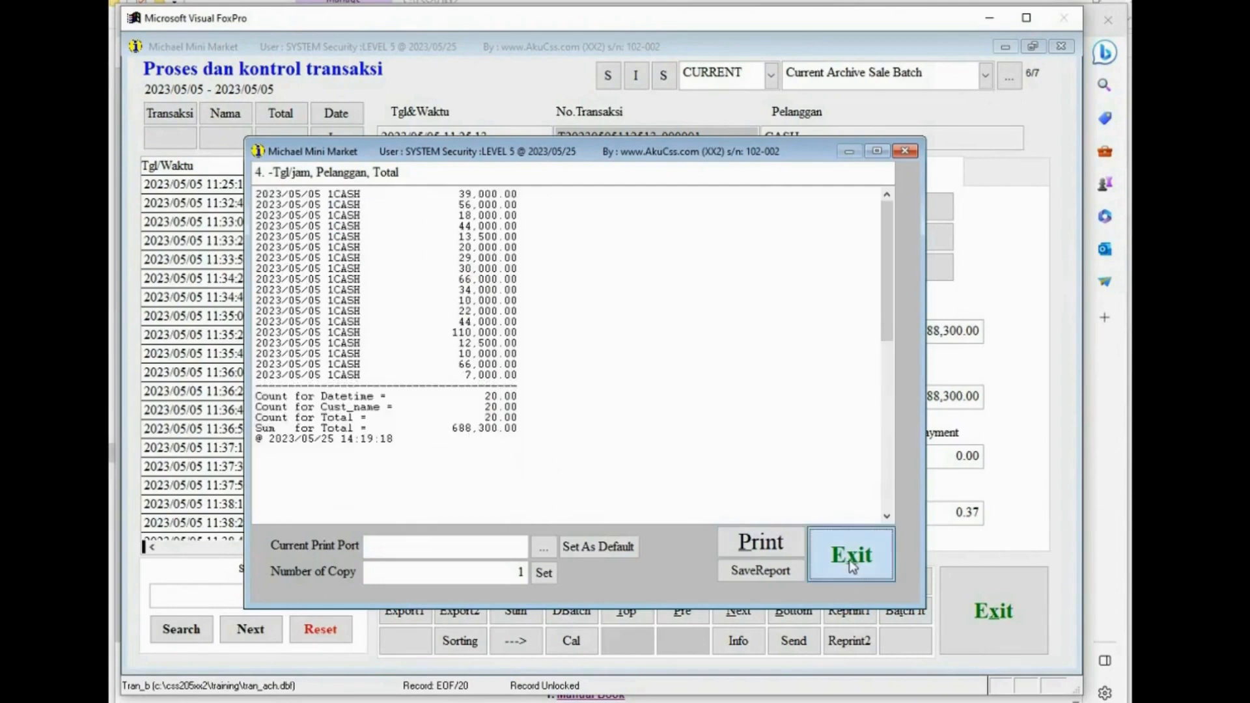
# - Run the RpWr report with option 1 -No Tran, Pelanggan and close its preview
pyautogui.click(526, 272)
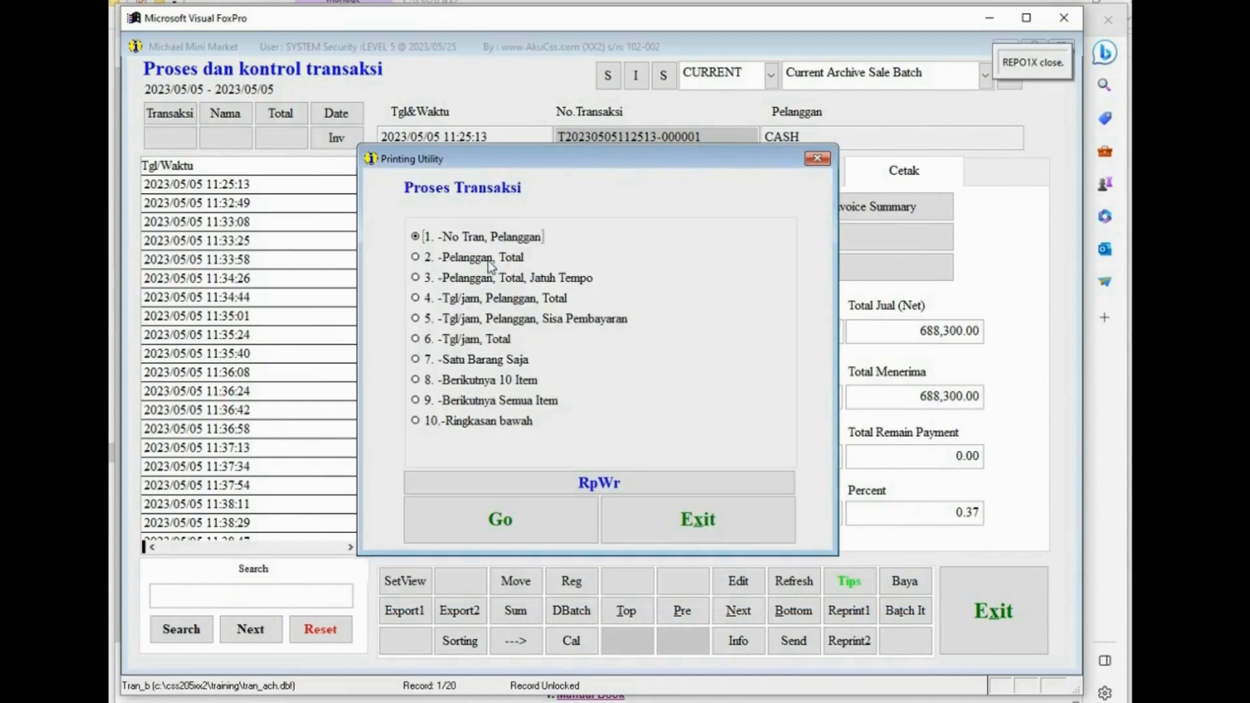
pyautogui.click(423, 518)
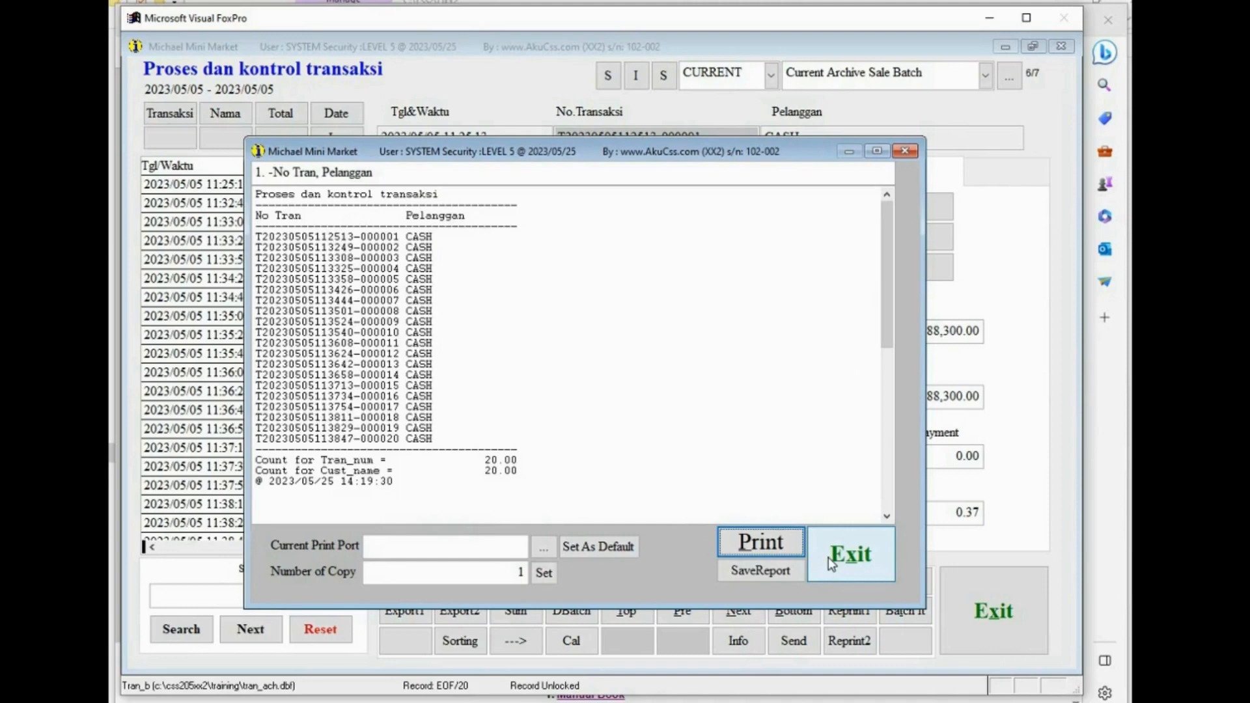
pyautogui.click(829, 558)
# - Open the CSS Report Writer from the RpWr printing utility
pyautogui.click(432, 702)
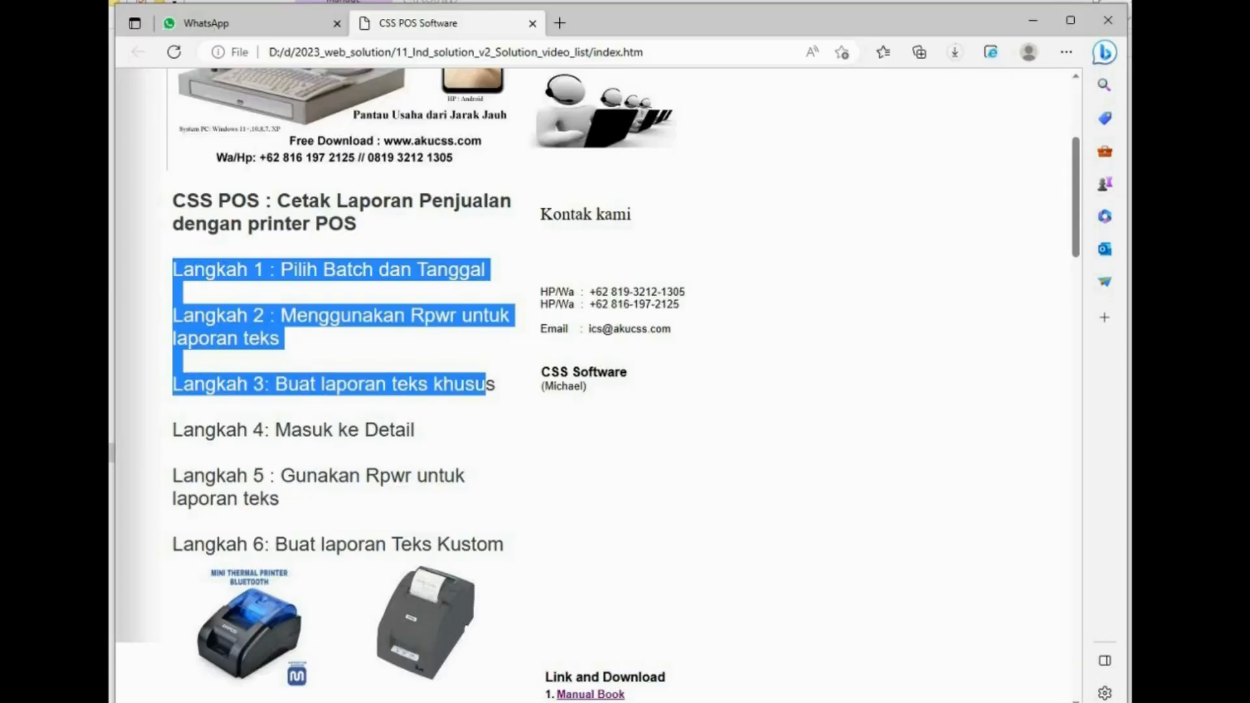
pyautogui.click(573, 702)
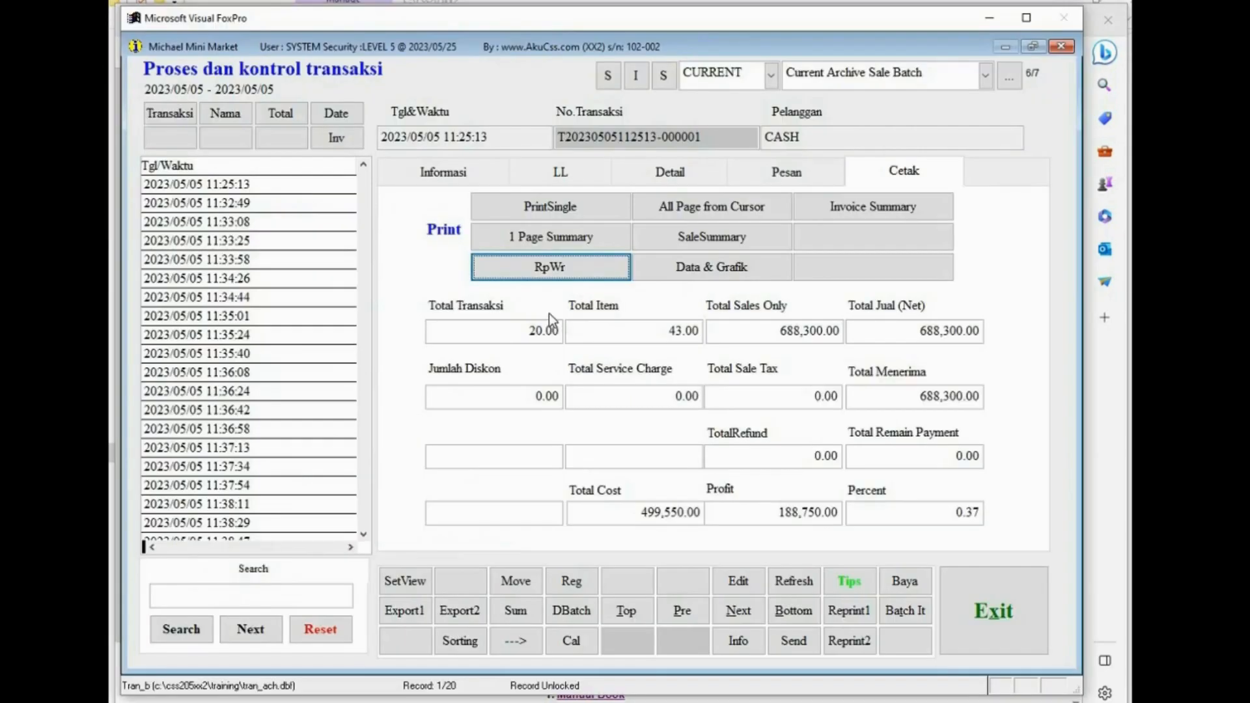
pyautogui.click(432, 702)
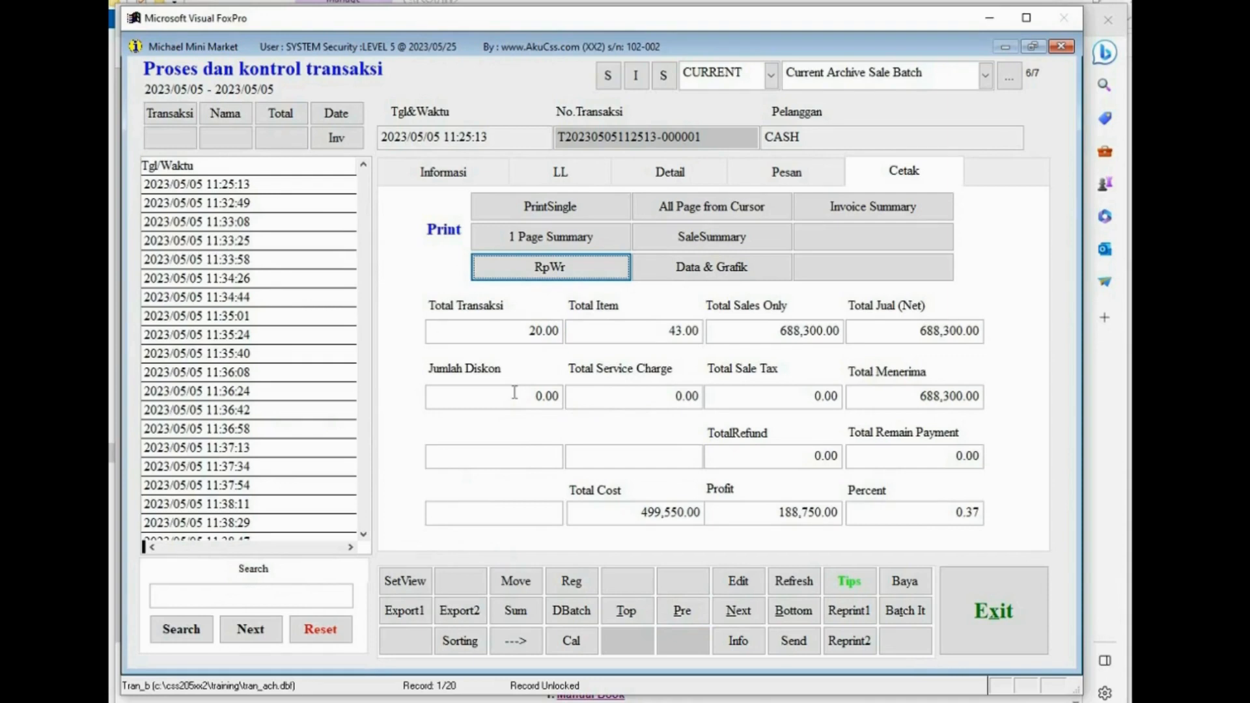
pyautogui.click(549, 268)
pyautogui.click(591, 492)
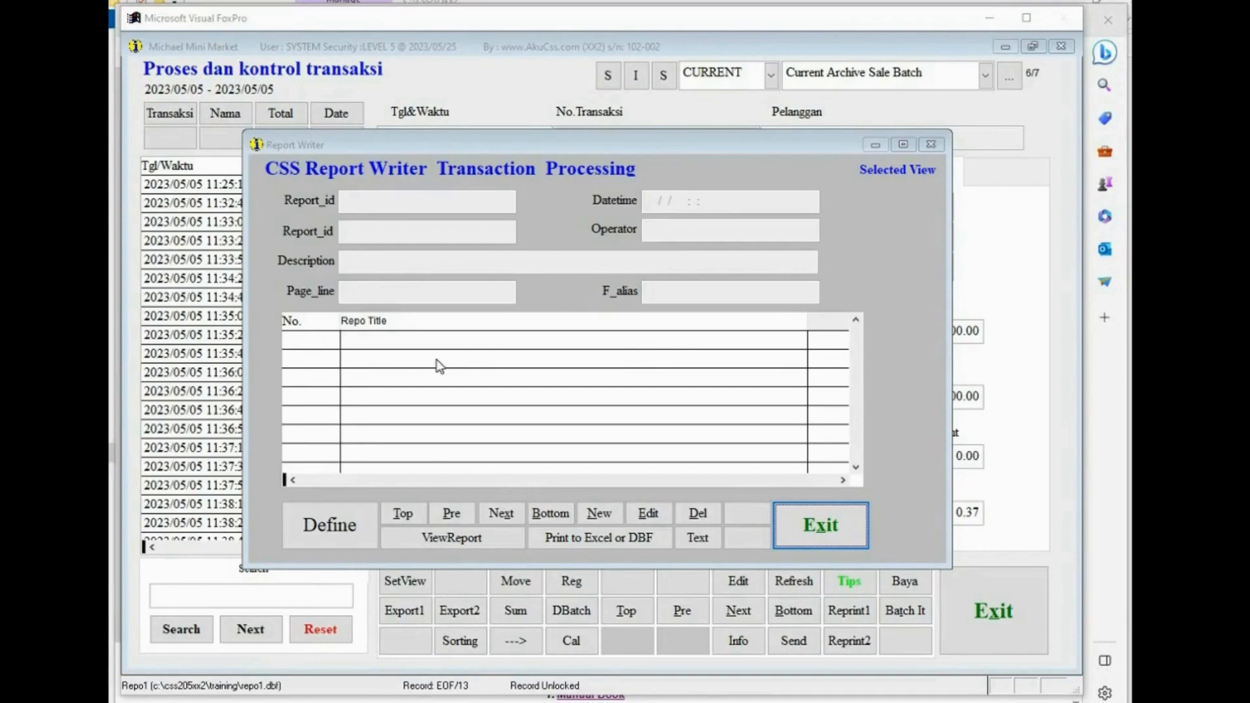
# - Create a new report format and set its description to MY title
pyautogui.click(600, 515)
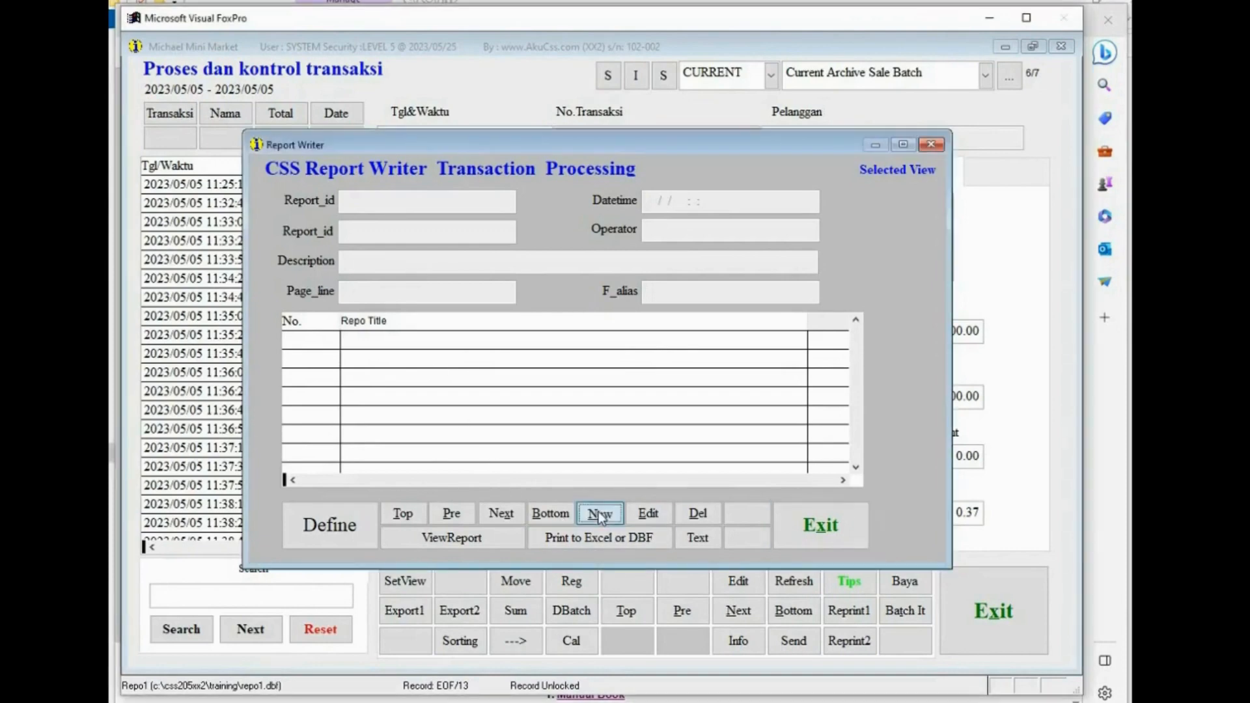
pyautogui.click(488, 416)
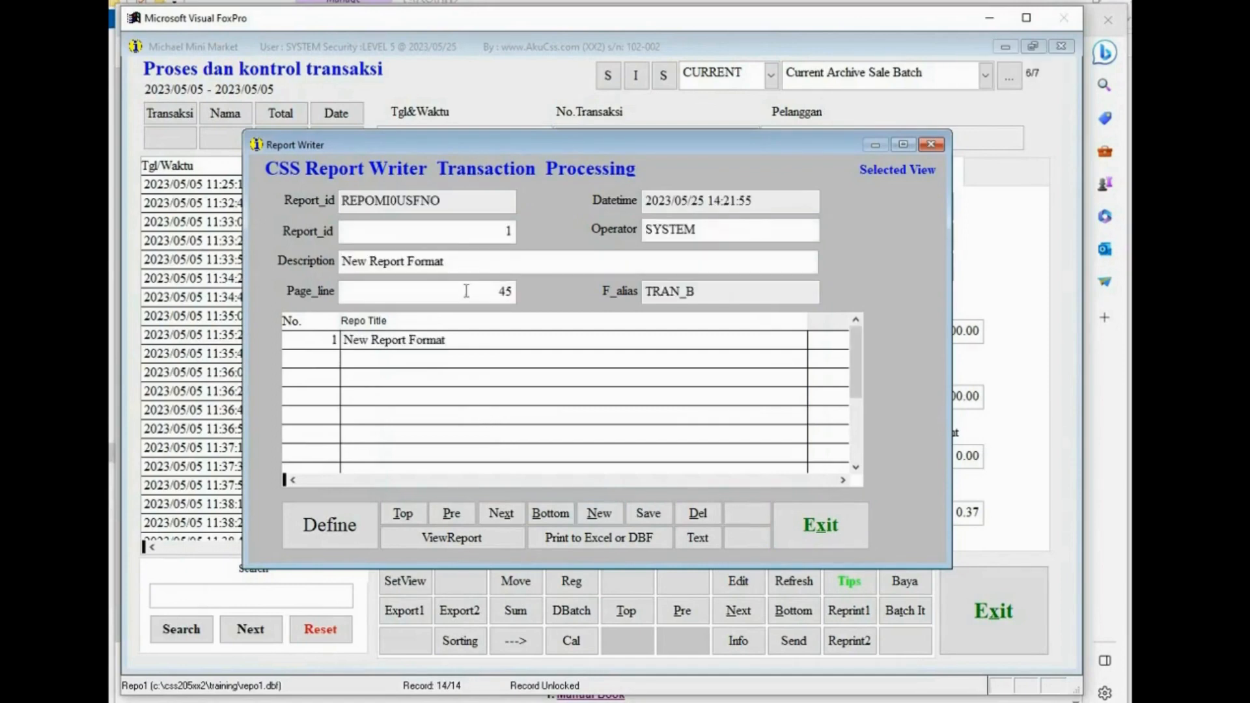
pyautogui.moveTo(464, 261); pyautogui.dragTo(311, 260)
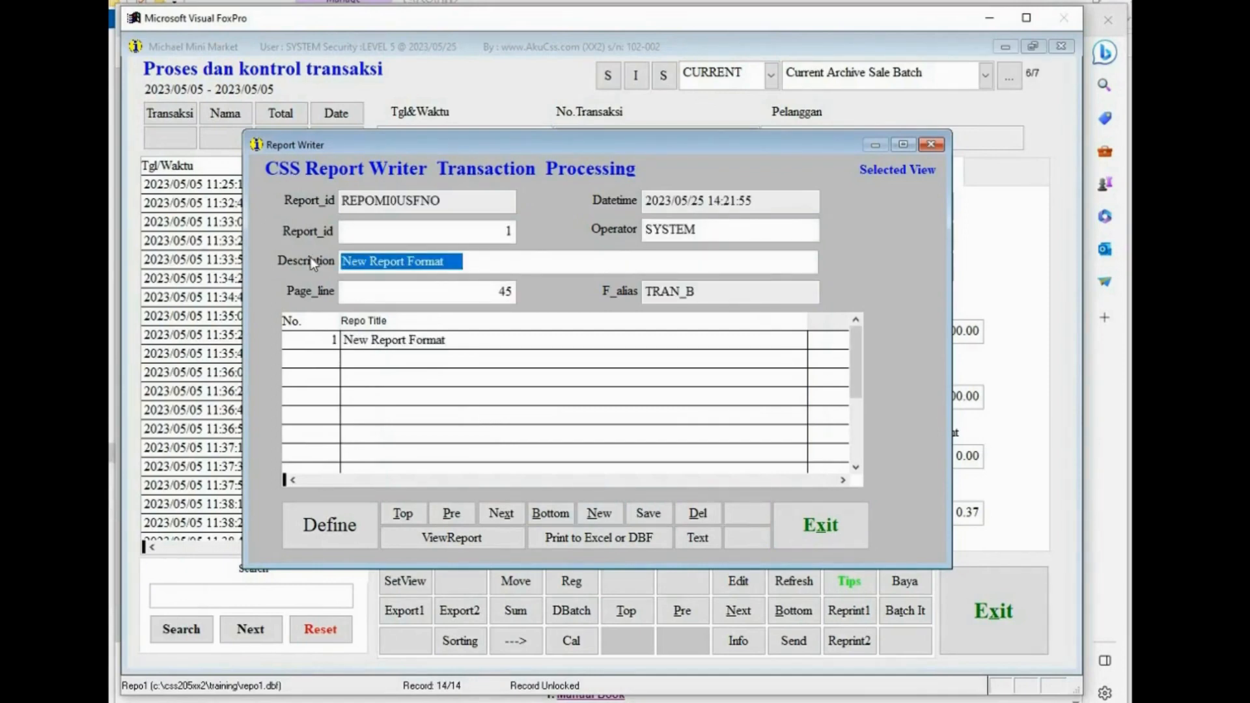
pyautogui.write('MY')
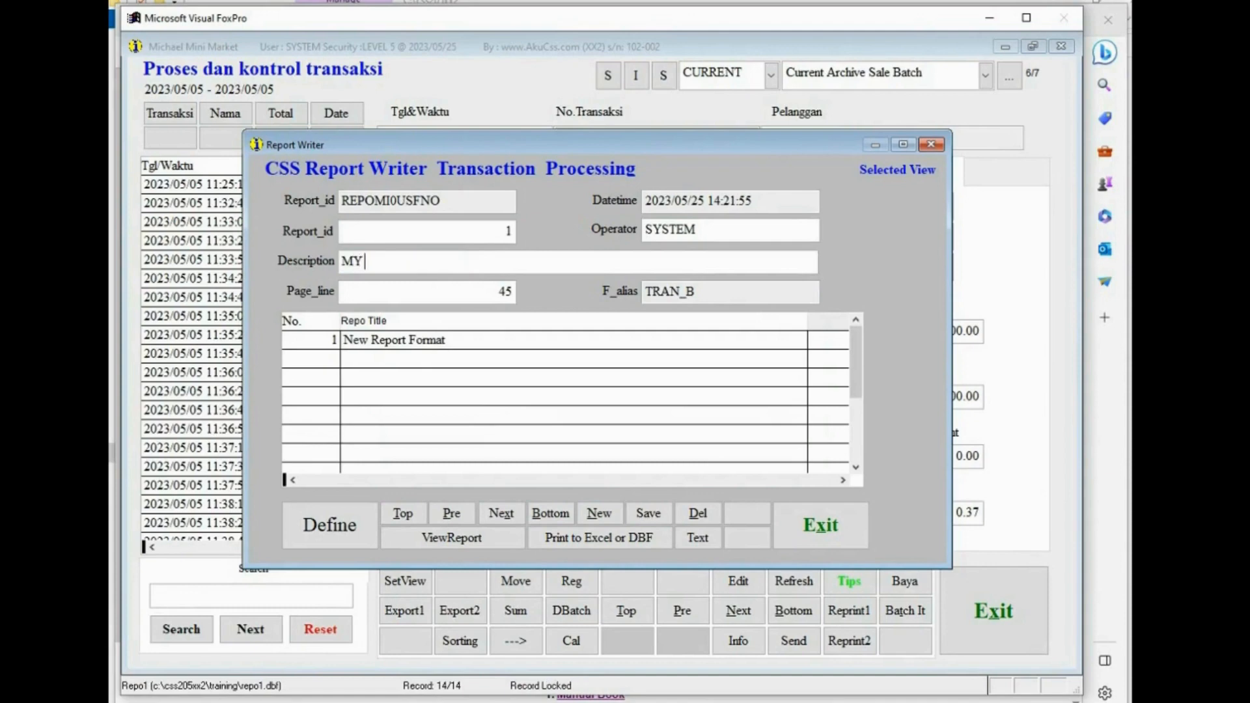
pyautogui.write(' title')
pyautogui.press('Tab')
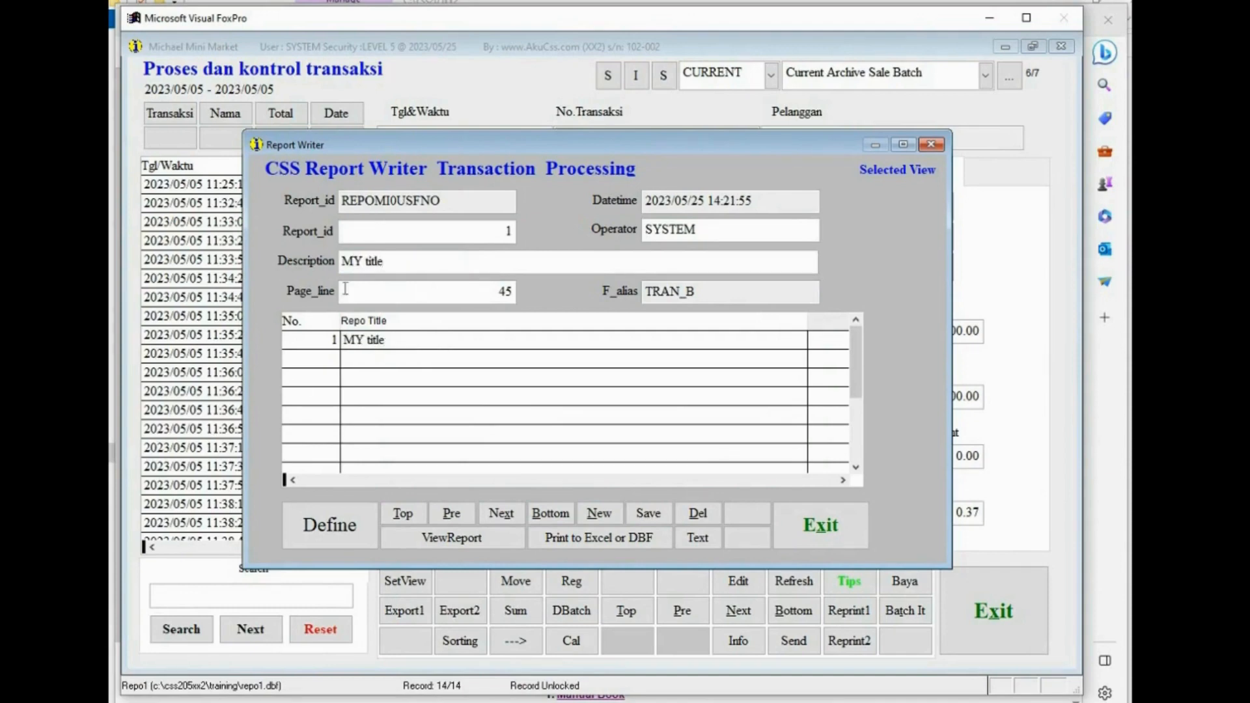
# - Open the report field definition and set the DATETIME field's sequence to 1
pyautogui.click(333, 525)
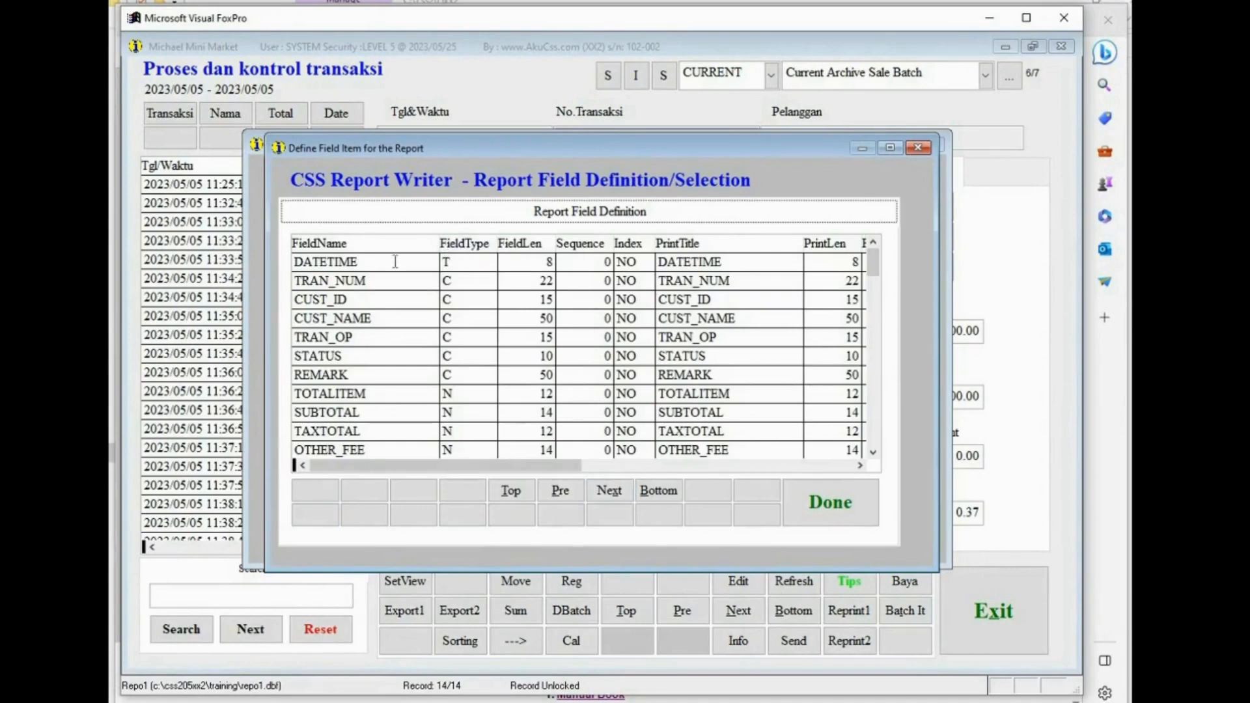
pyautogui.click(292, 258)
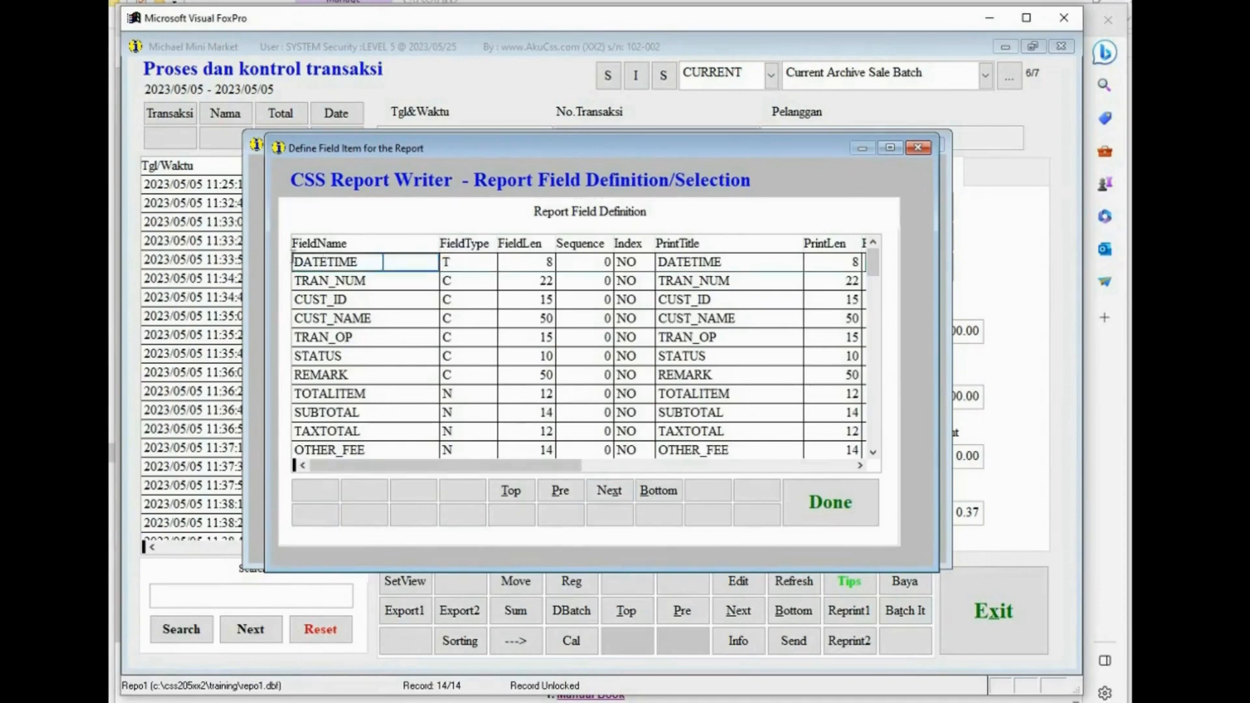
pyautogui.click(590, 263)
pyautogui.write('1')
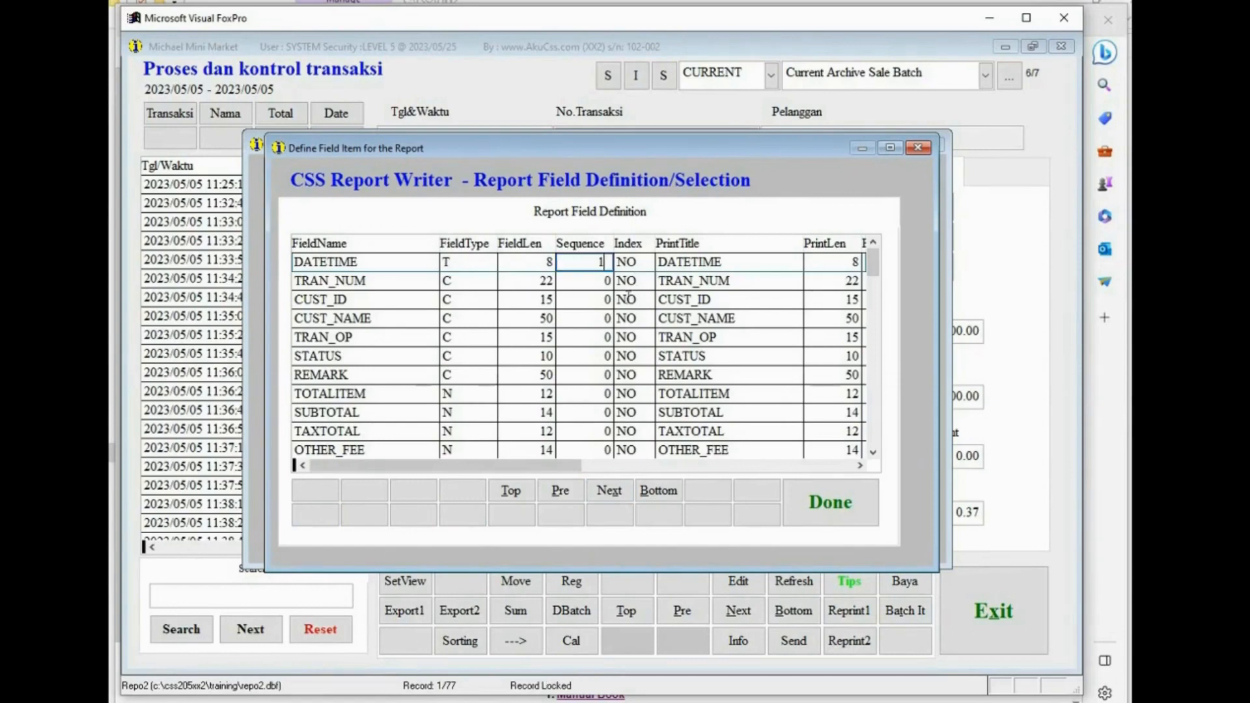
# - Set the CUST_NAME field's sequence to 2 and the TOTAL field's sequence to 3
pyautogui.click(372, 319)
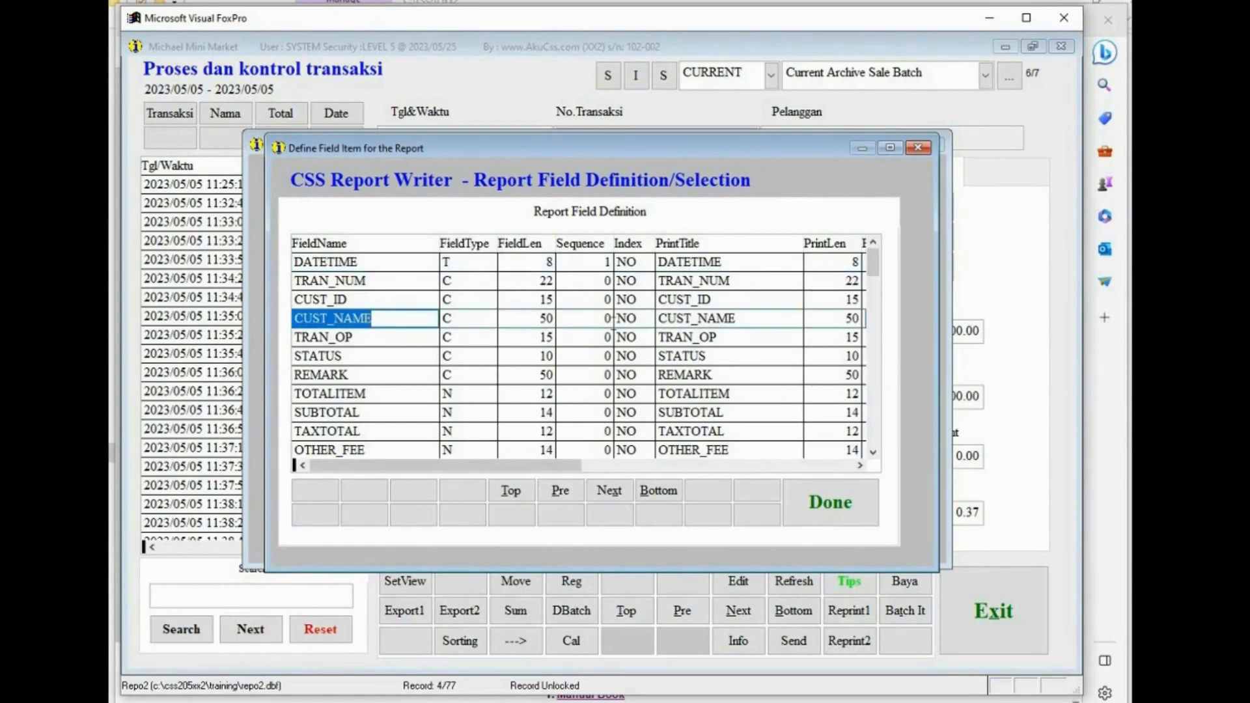
pyautogui.click(607, 319)
pyautogui.write('2')
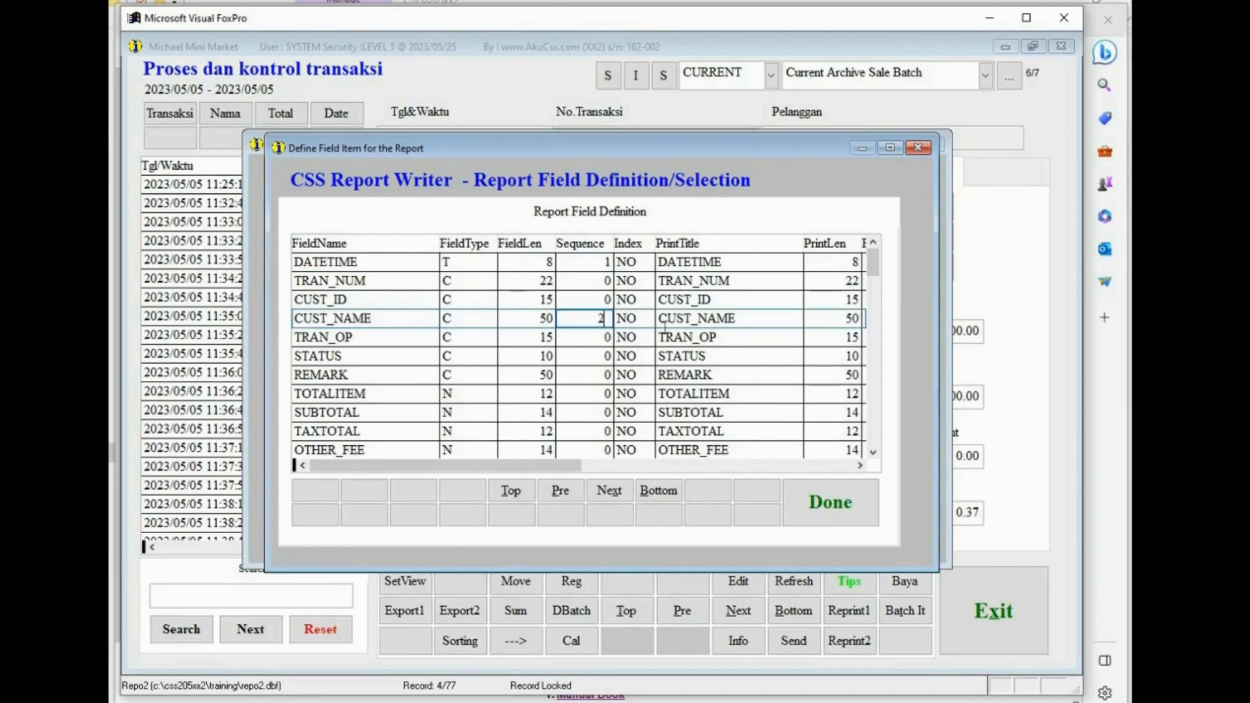
pyautogui.press('Down')
pyautogui.press('Down')
pyautogui.press('Down')
pyautogui.press('Down')
pyautogui.press('Down')
pyautogui.press('Down')
pyautogui.press('Down')
pyautogui.click(873, 452)
pyautogui.click(873, 452)
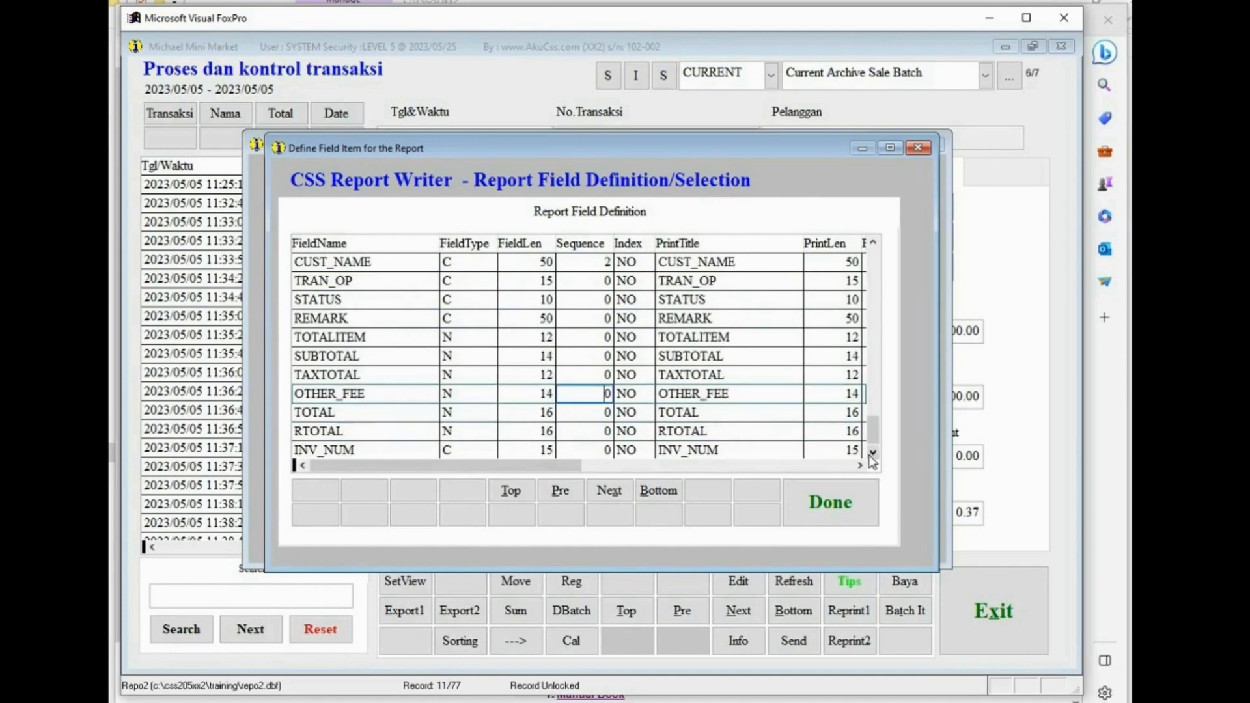
pyautogui.click(592, 412)
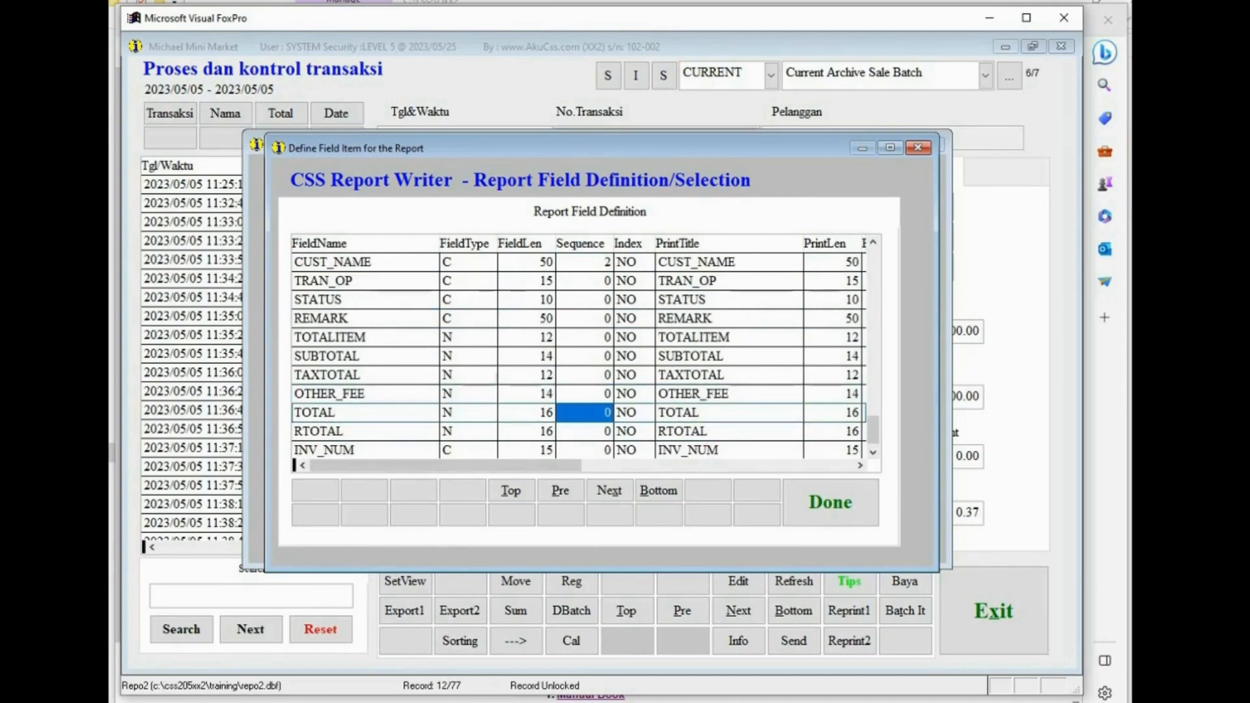
pyautogui.write('3')
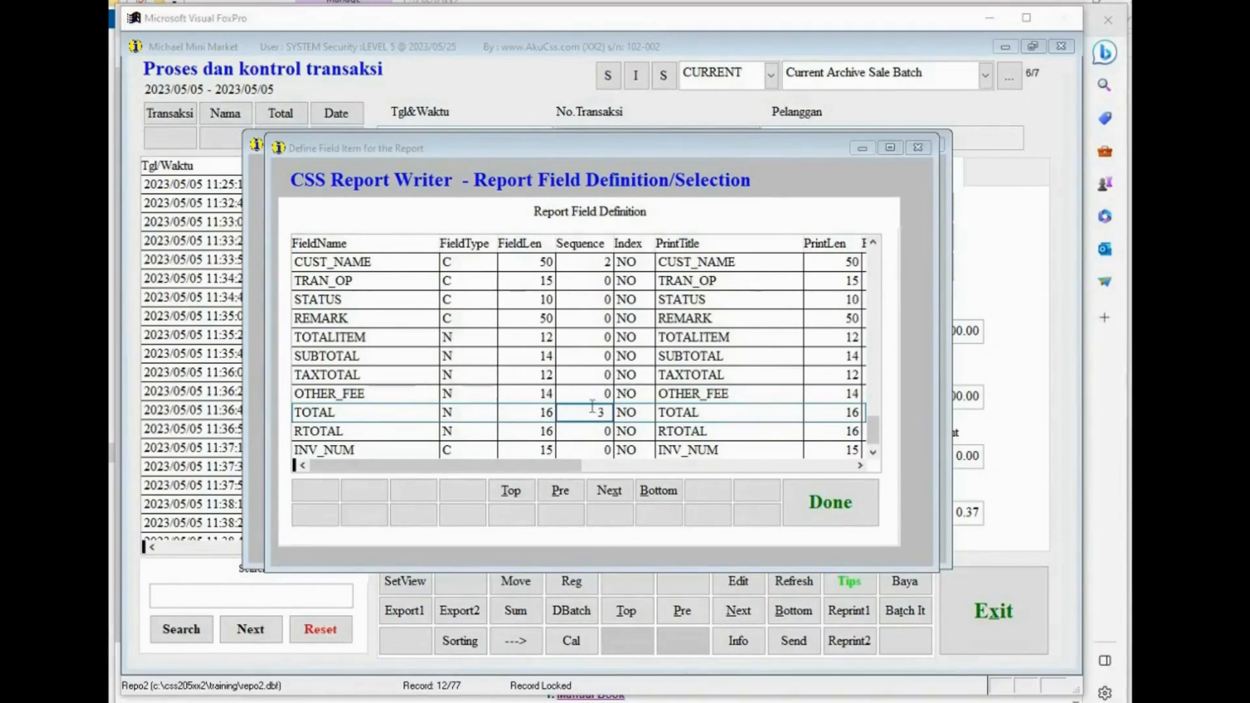
# - Show only the sequenced fields and set the DATETIME field's print length to 10
pyautogui.click(656, 491)
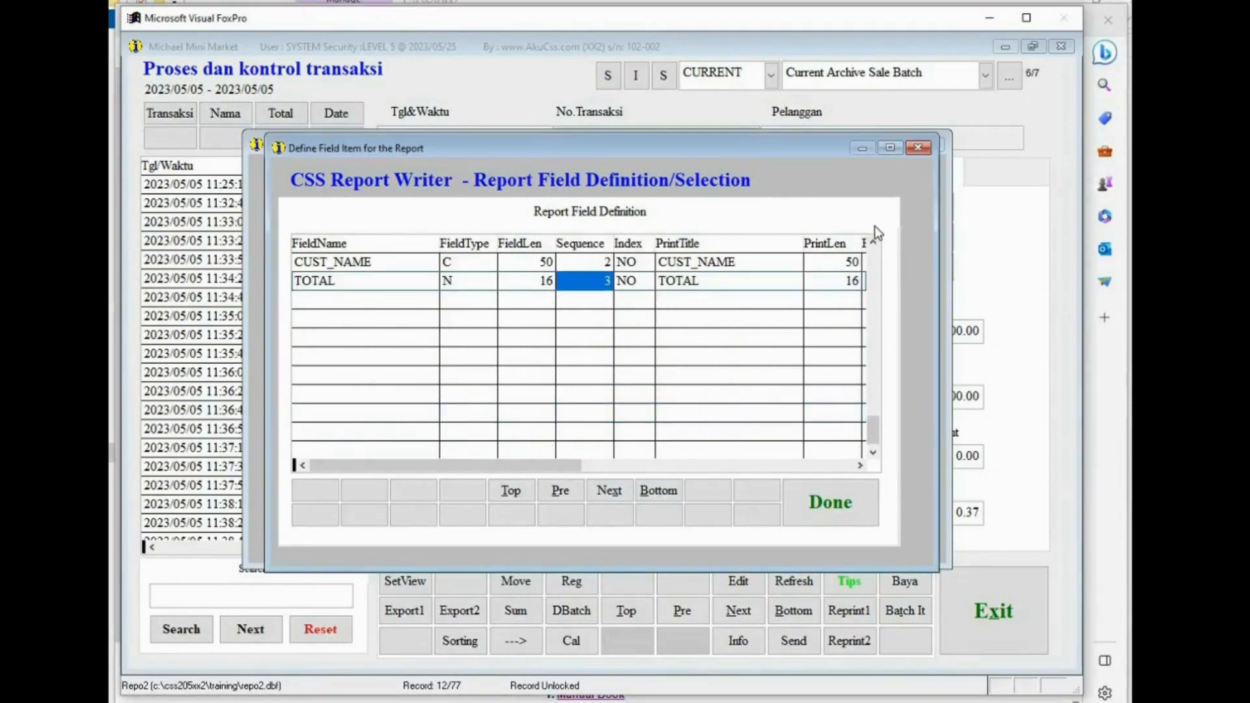
pyautogui.scroll(3, 716, 299)
pyautogui.click(601, 300)
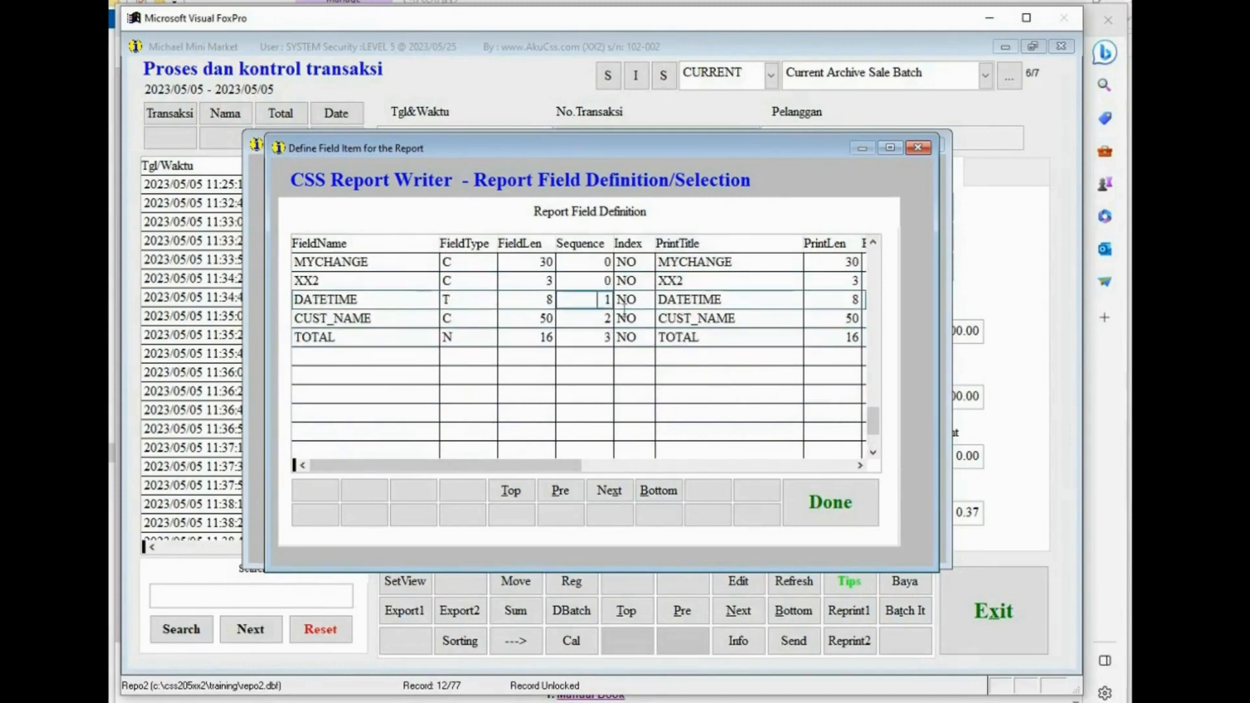
pyautogui.press('Down')
pyautogui.press('Down')
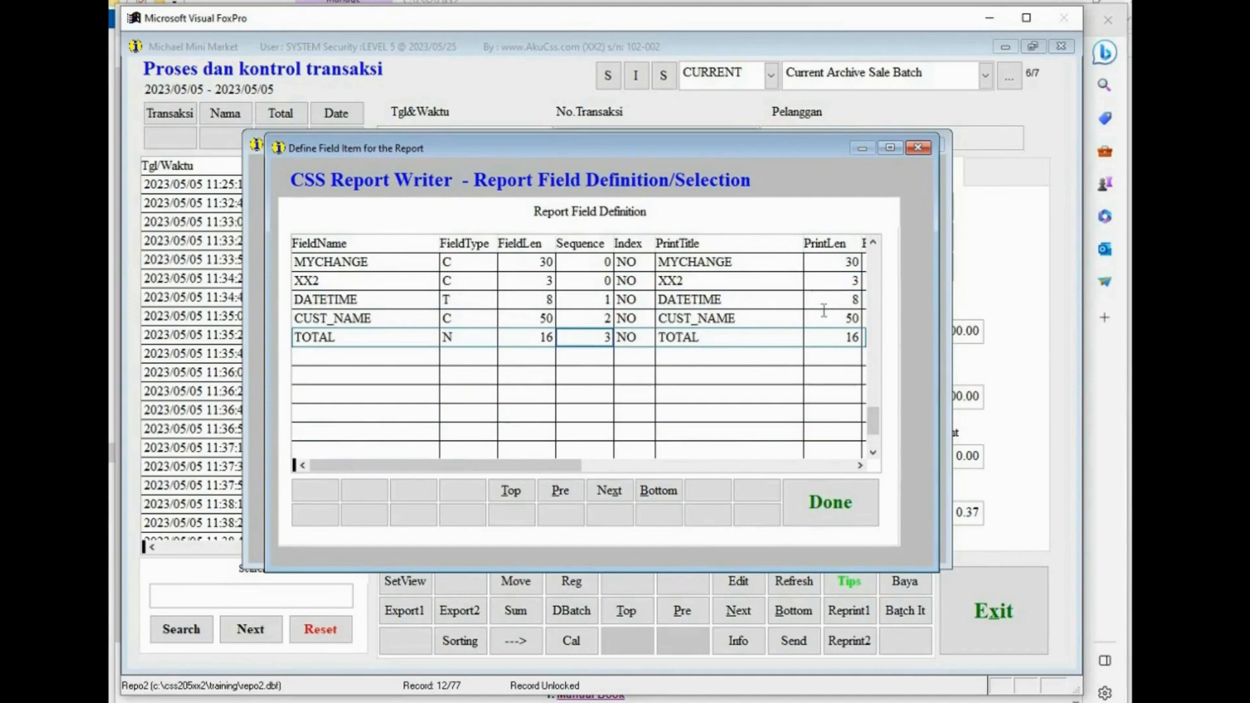
pyautogui.click(854, 300)
pyautogui.doubleClick(854, 301)
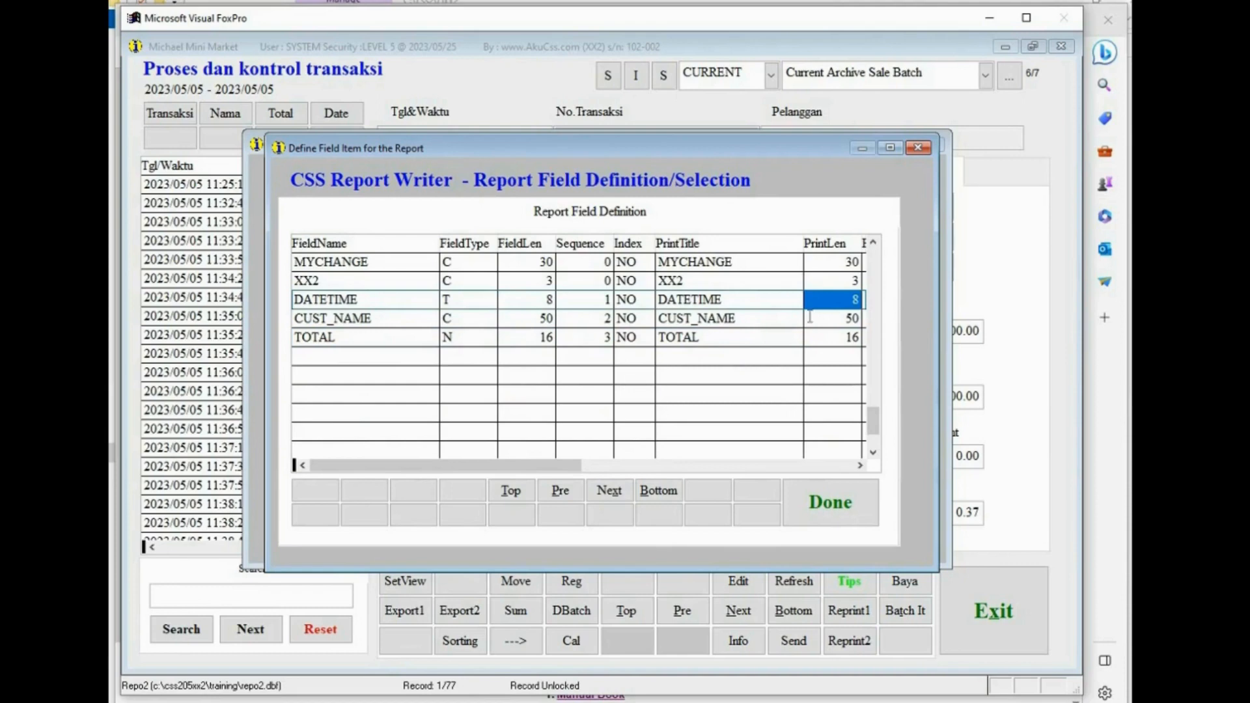
pyautogui.write('10')
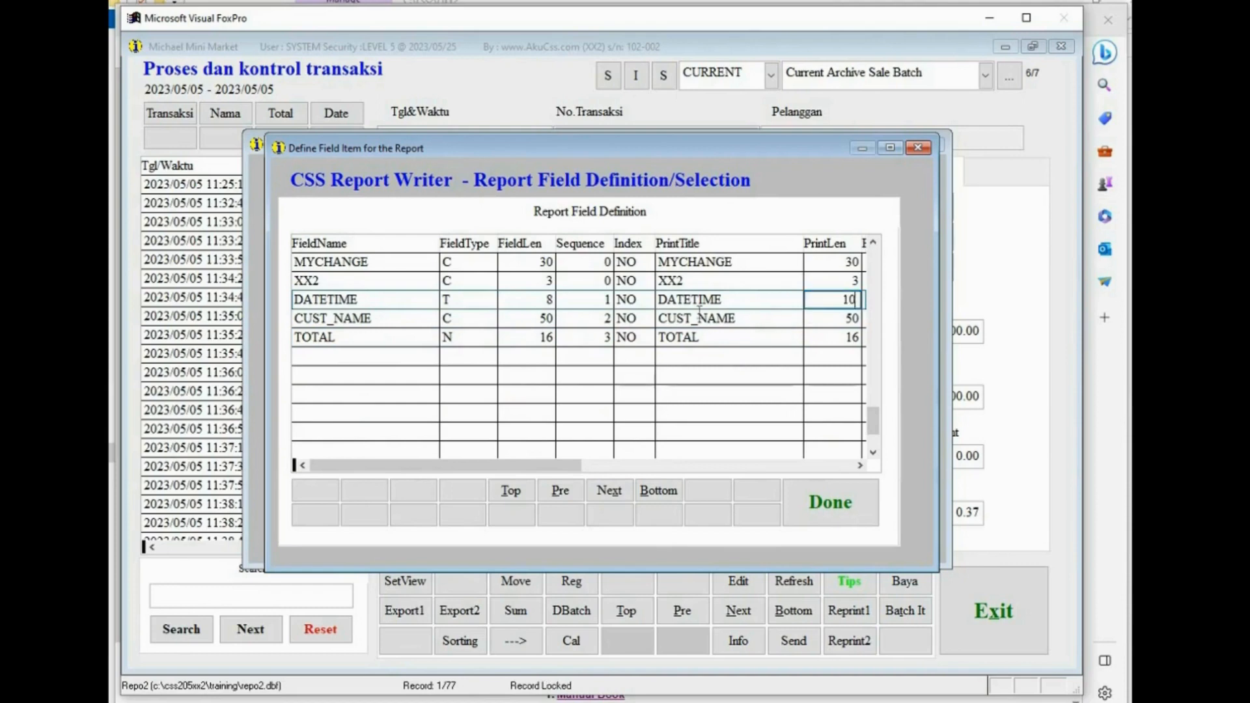
# - Set CUST_NAME's print length to 5 and TOTAL's print length to 10, then finish the field definition
pyautogui.click(751, 319)
pyautogui.click(831, 319)
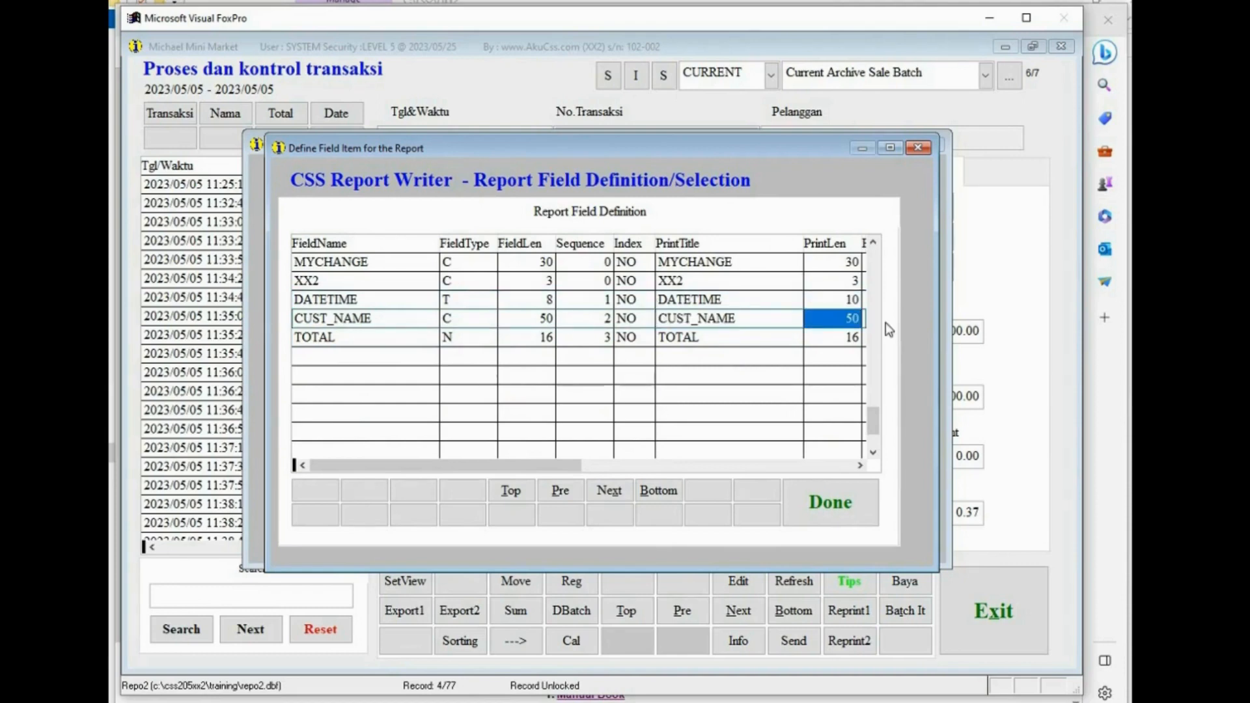
pyautogui.write('5')
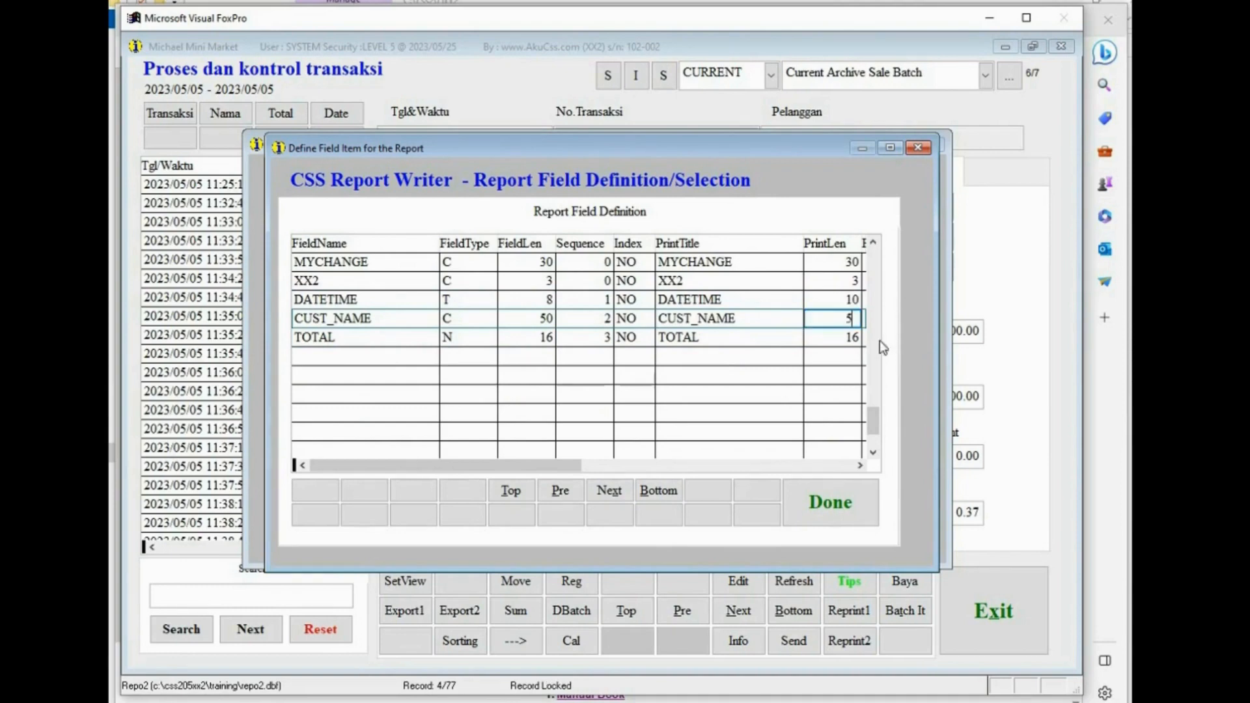
pyautogui.press('Down')
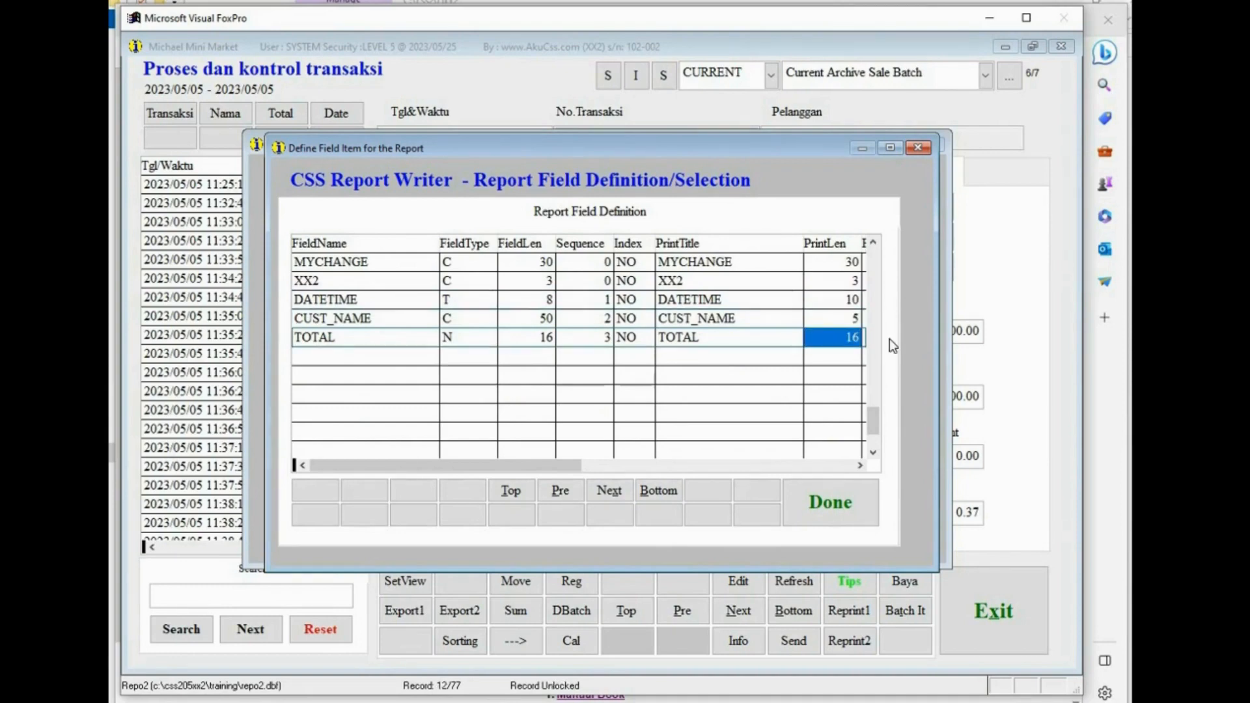
pyautogui.write('10')
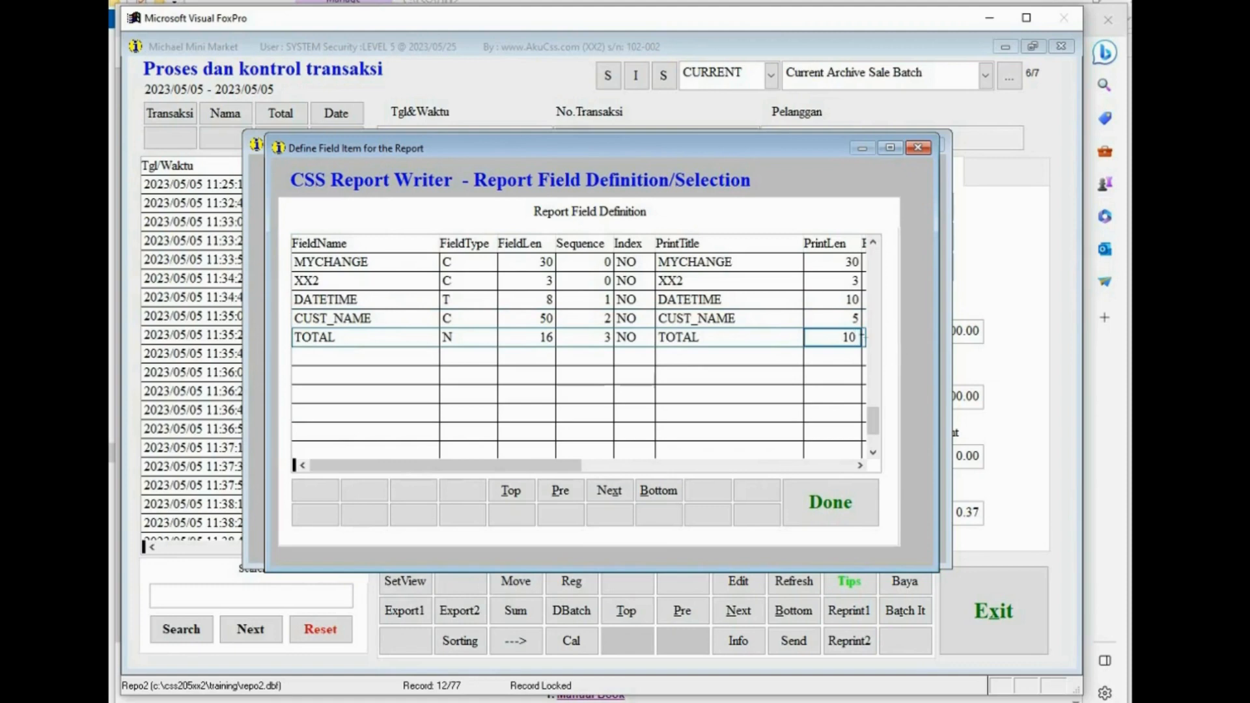
pyautogui.click(831, 319)
pyautogui.click(825, 302)
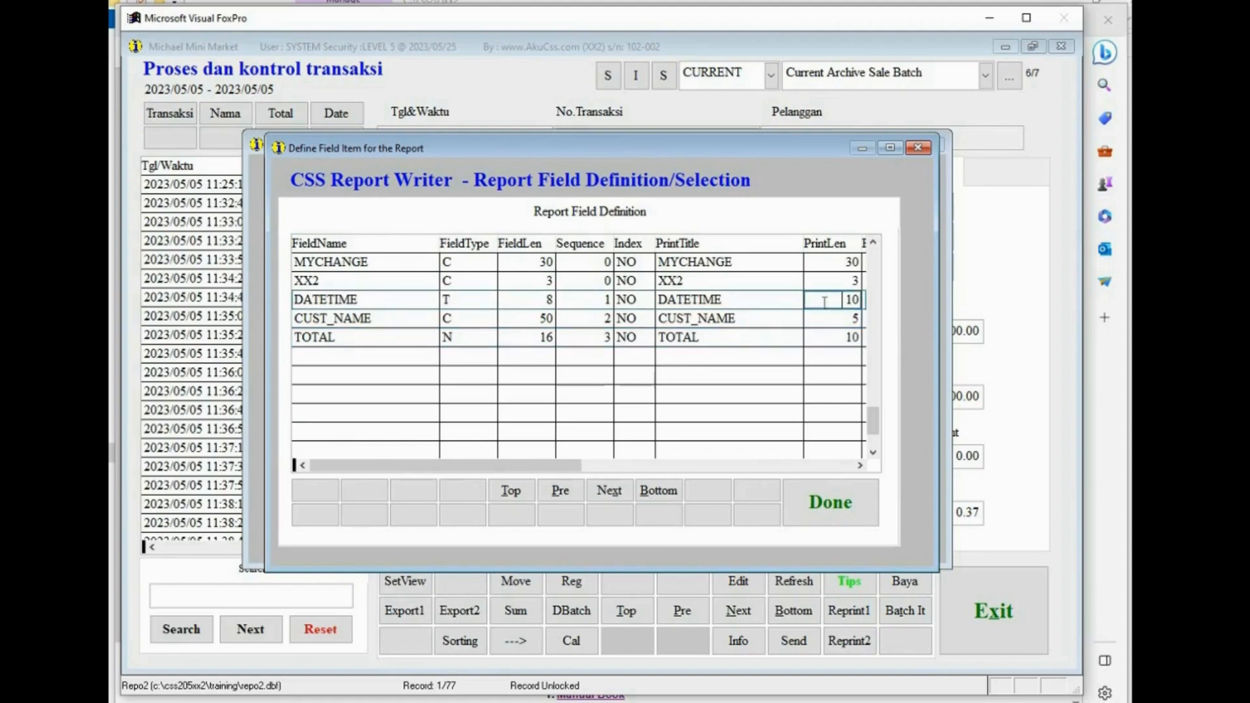
pyautogui.click(824, 319)
pyautogui.click(823, 341)
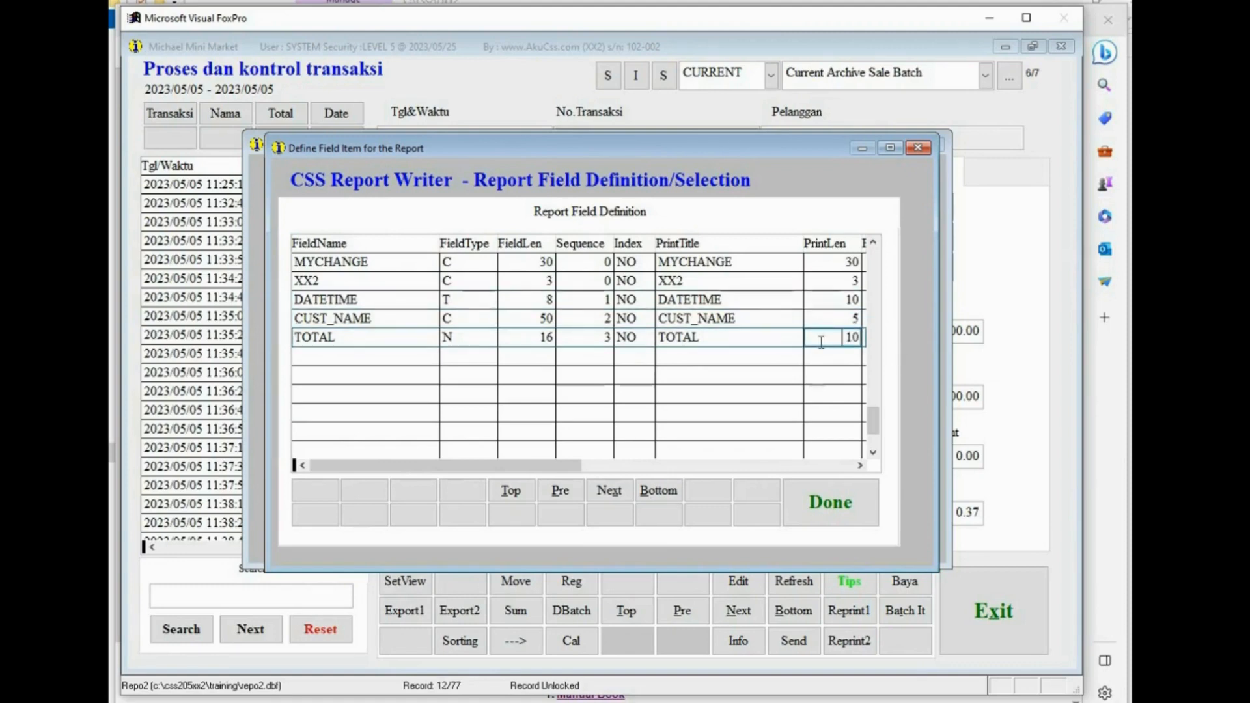
pyautogui.click(838, 498)
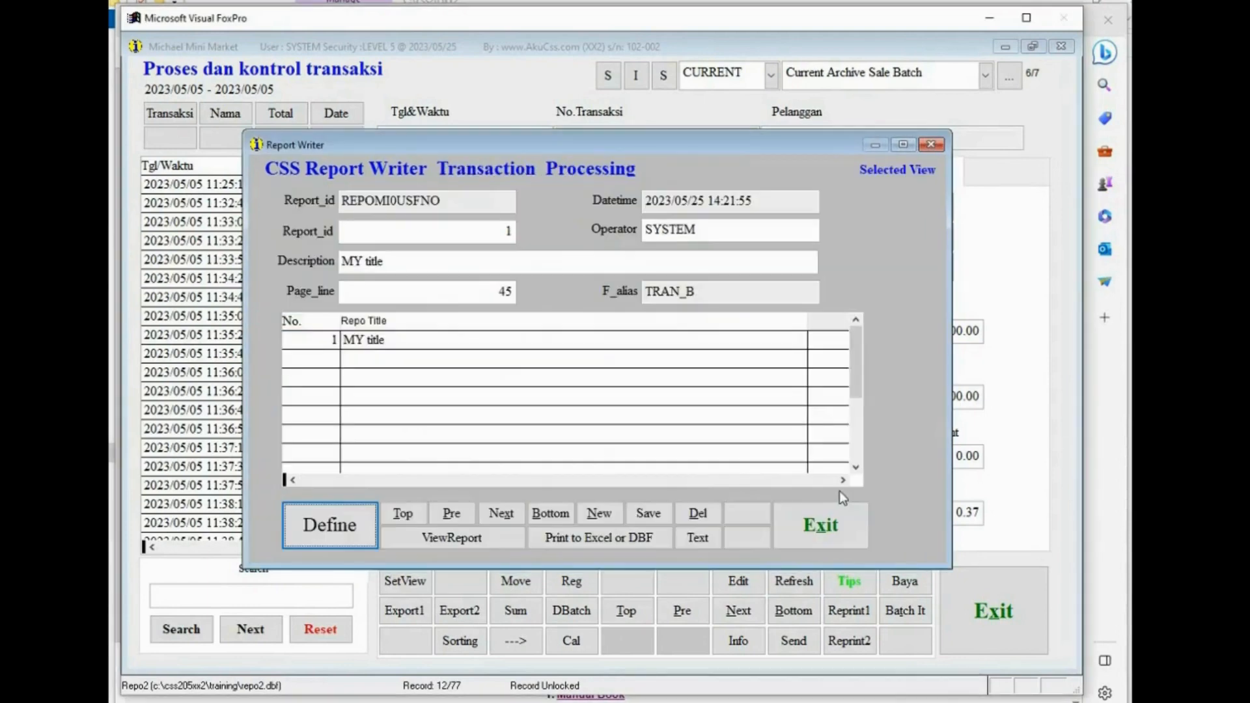
# - Print the MY title report as text, examine its columns and summary in the preview, and close it
pyautogui.click(391, 339)
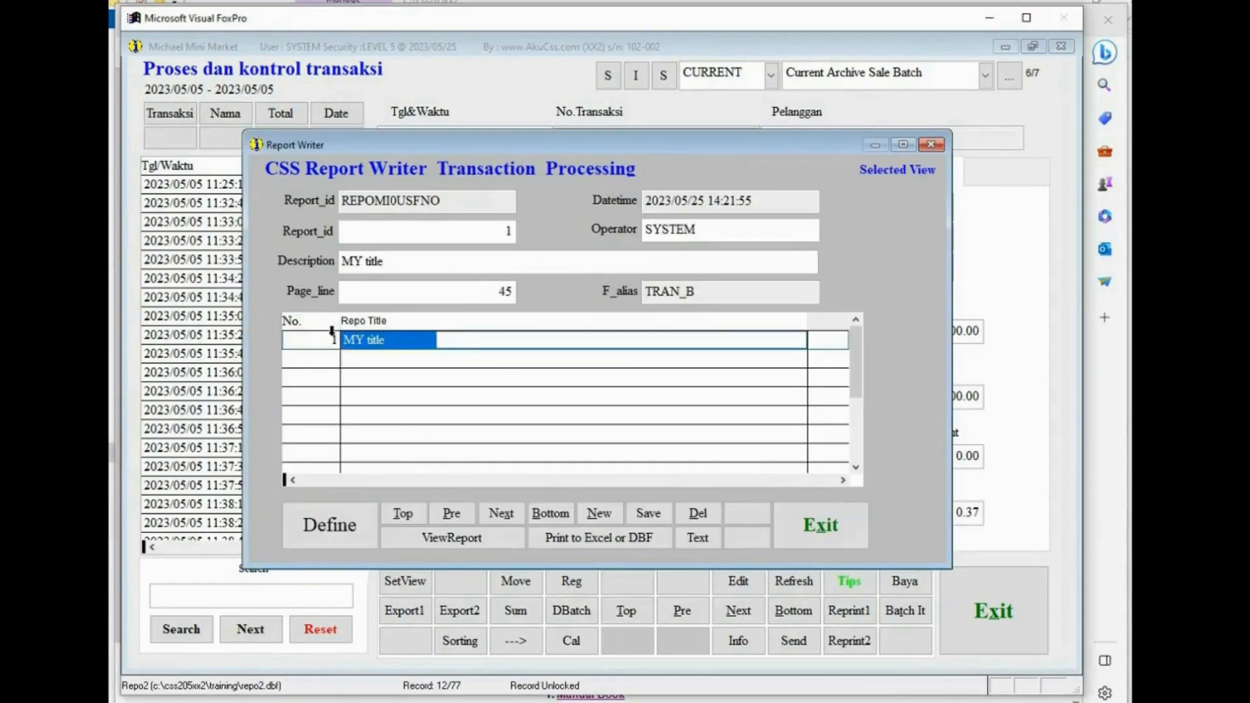
pyautogui.click(698, 542)
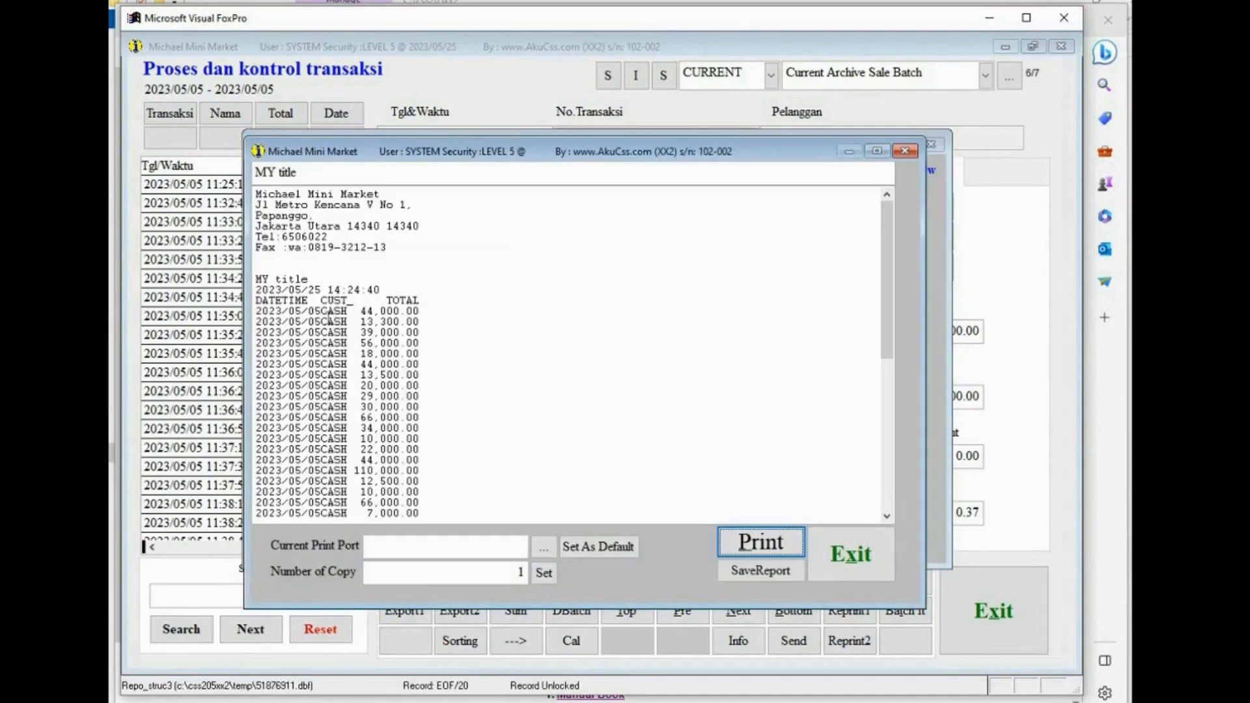
pyautogui.moveTo(324, 315); pyautogui.dragTo(254, 304)
pyautogui.click(348, 311)
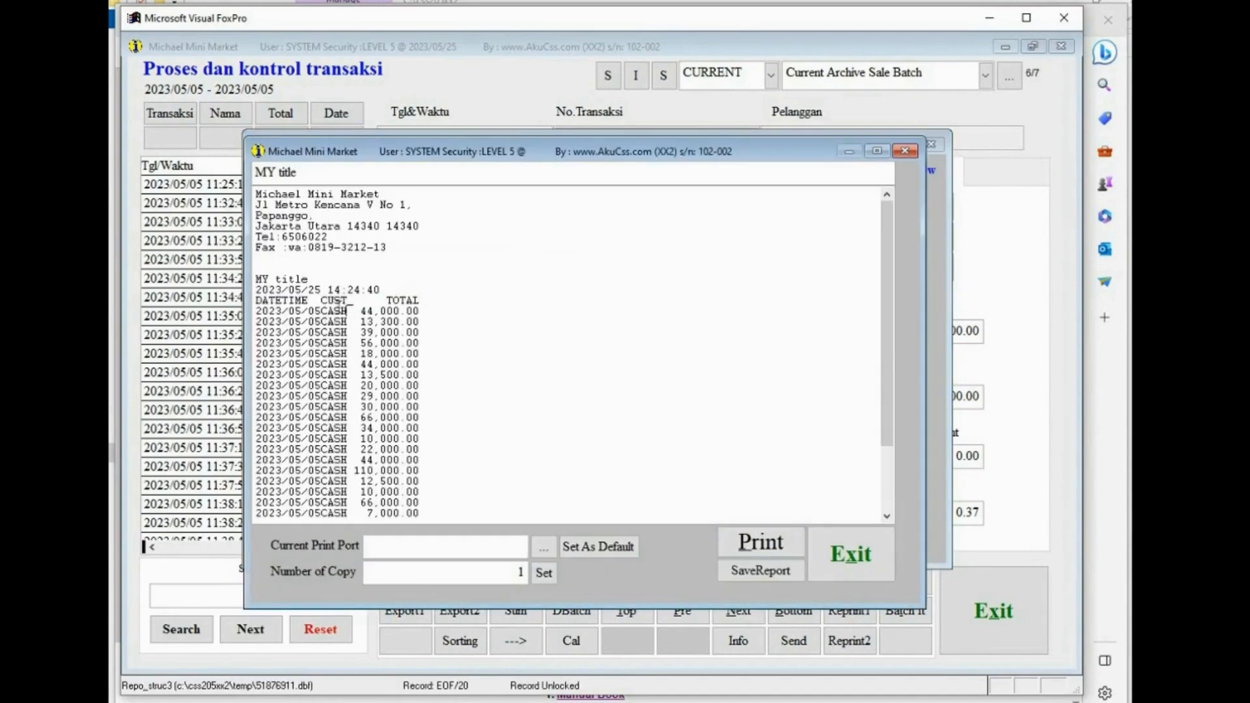
pyautogui.moveTo(362, 311); pyautogui.dragTo(418, 322)
pyautogui.scroll(-3, 467, 392)
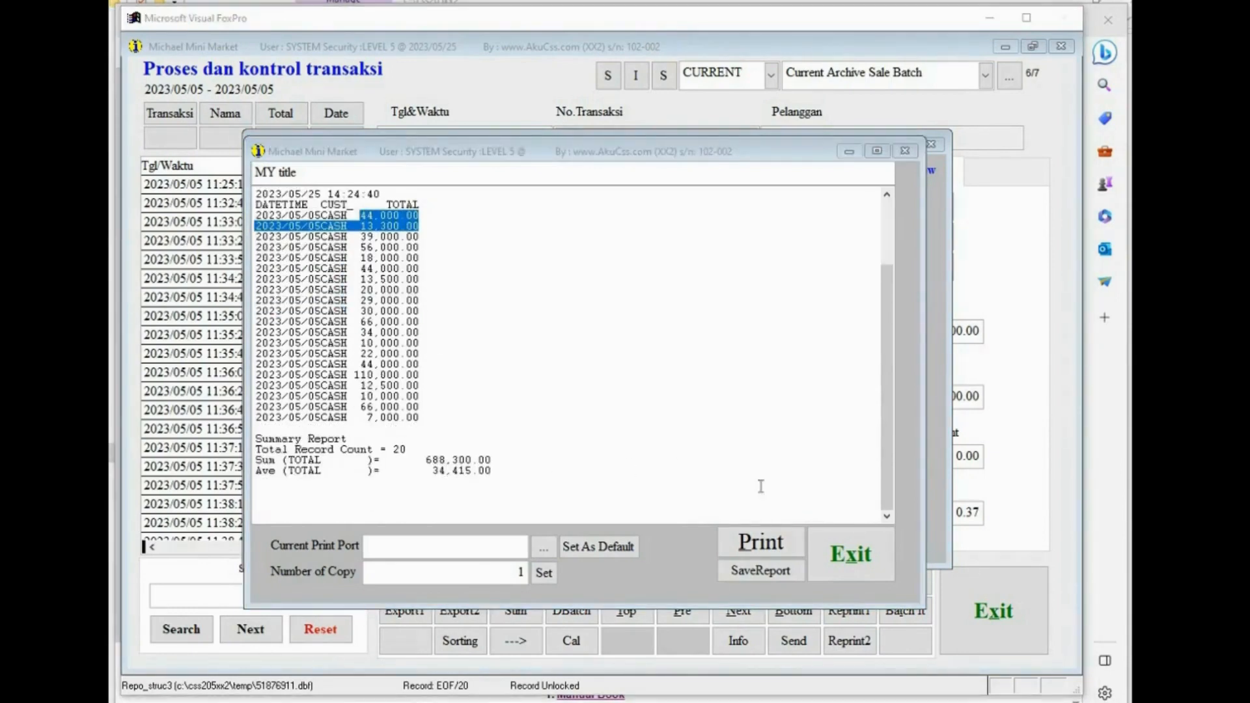
pyautogui.click(853, 562)
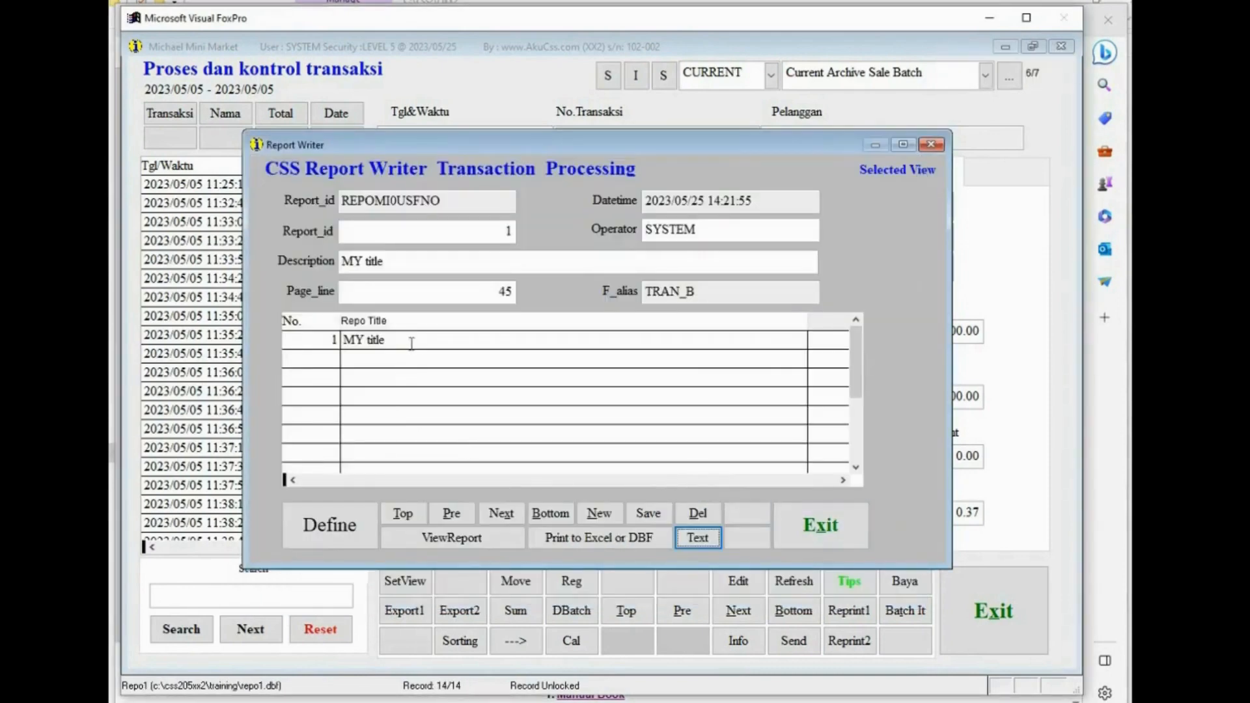
# - Preview the MY title report as text again and close the preview
pyautogui.moveTo(411, 343); pyautogui.dragTo(330, 343)
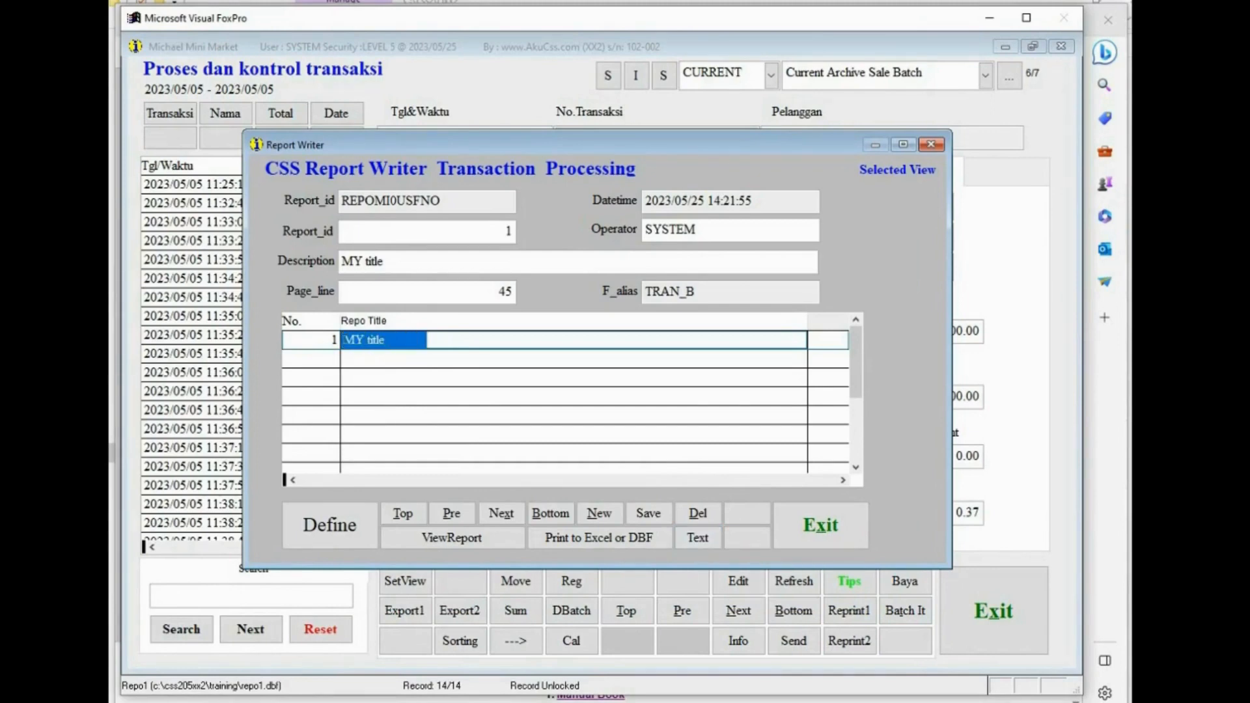
pyautogui.click(707, 539)
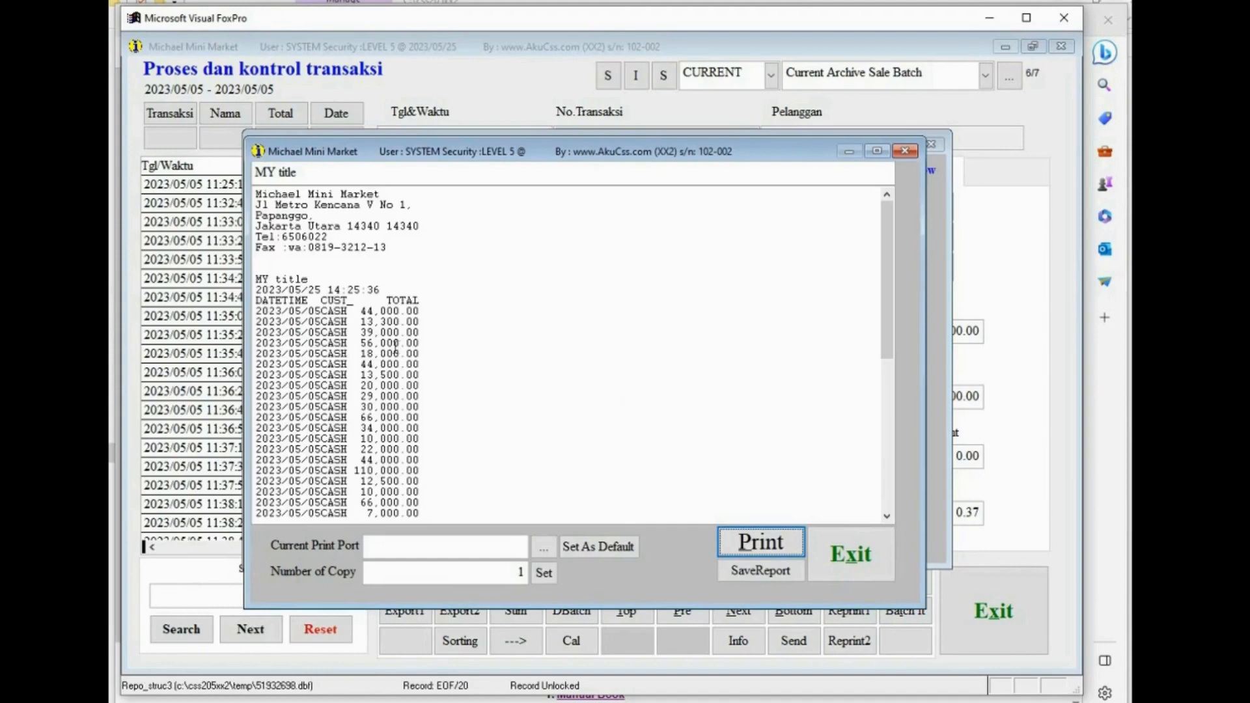
pyautogui.click(724, 702)
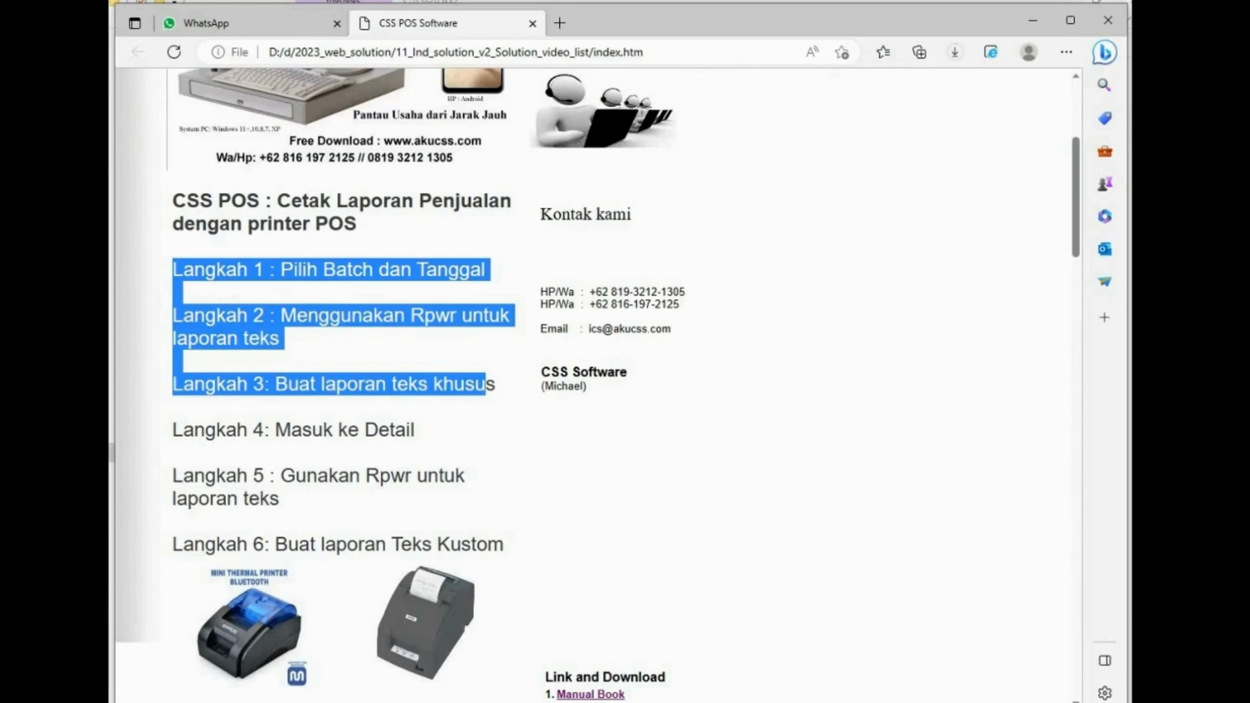
pyautogui.click(609, 702)
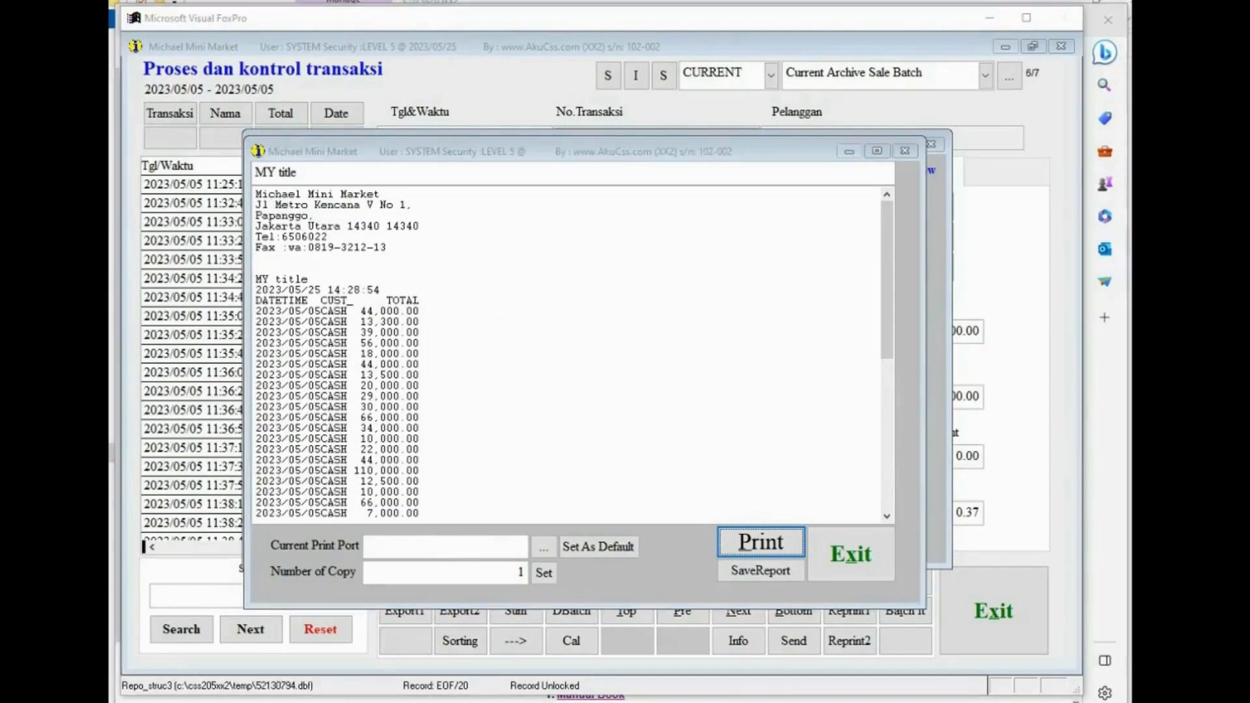
pyautogui.click(869, 564)
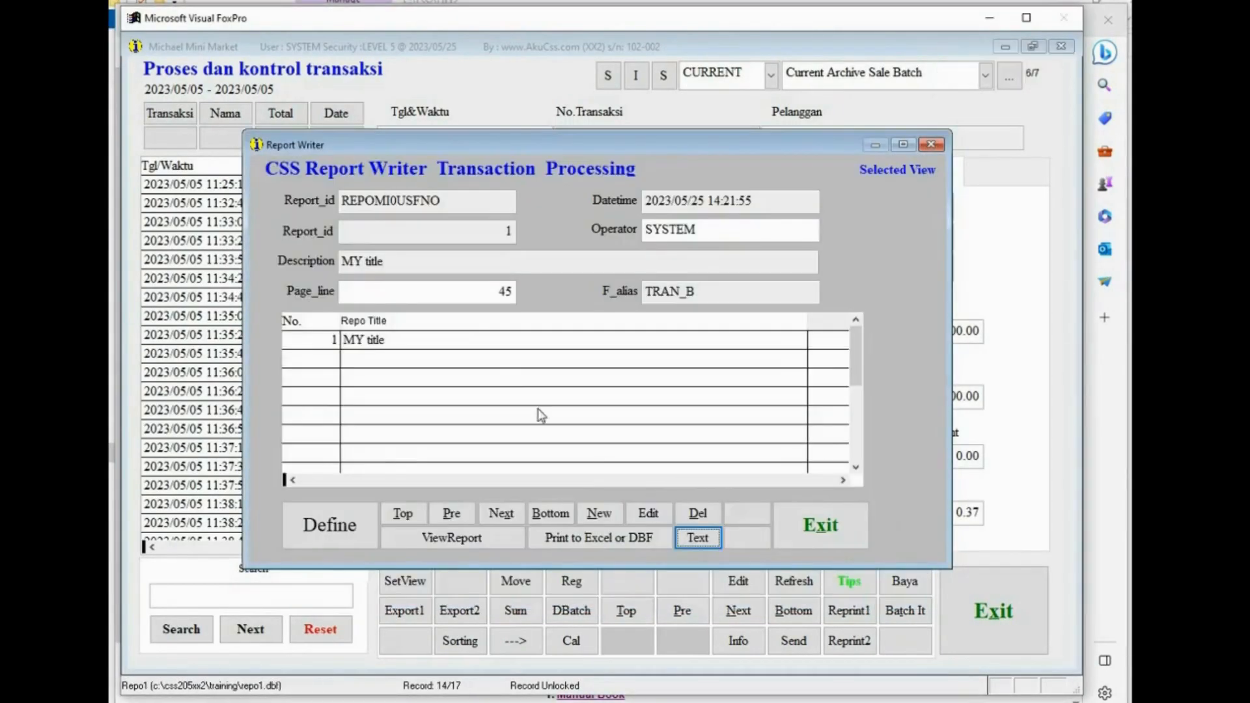
# - Create a new report format with the description 2 column and open its field definition
pyautogui.click(470, 339)
pyautogui.moveTo(452, 339); pyautogui.dragTo(326, 340)
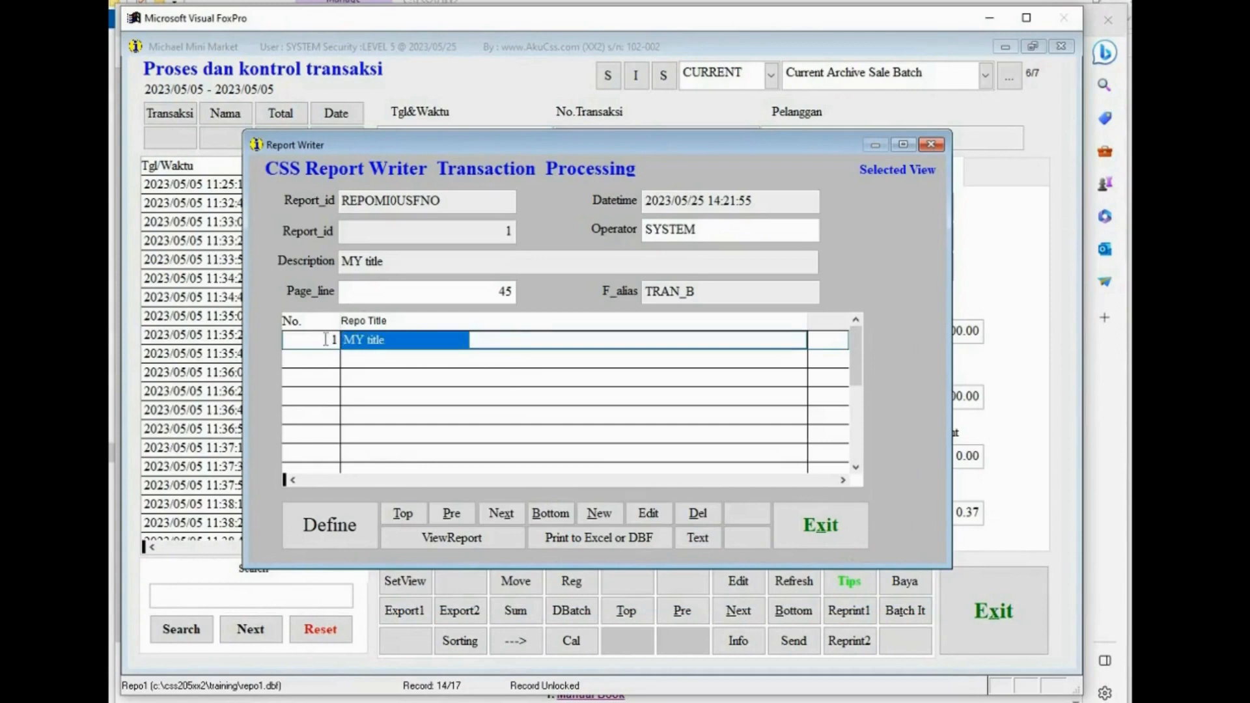
pyautogui.click(613, 515)
pyautogui.click(487, 418)
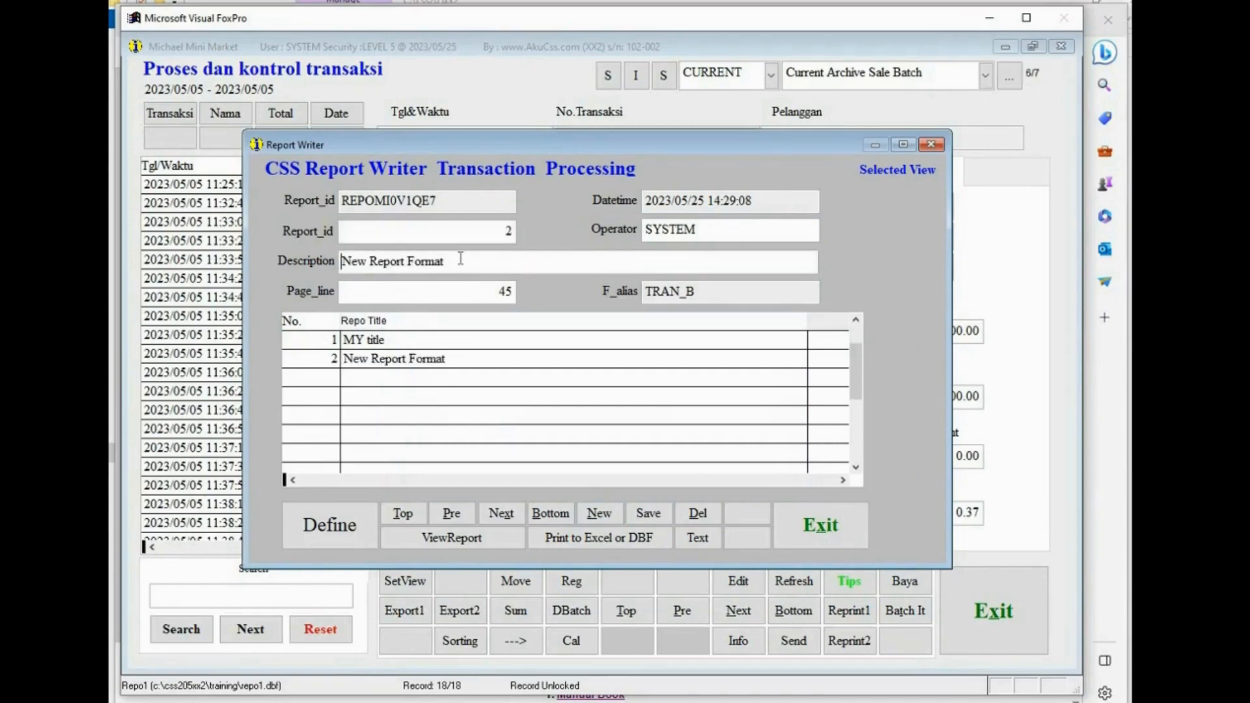
pyautogui.moveTo(460, 259); pyautogui.dragTo(307, 254)
pyautogui.write('2')
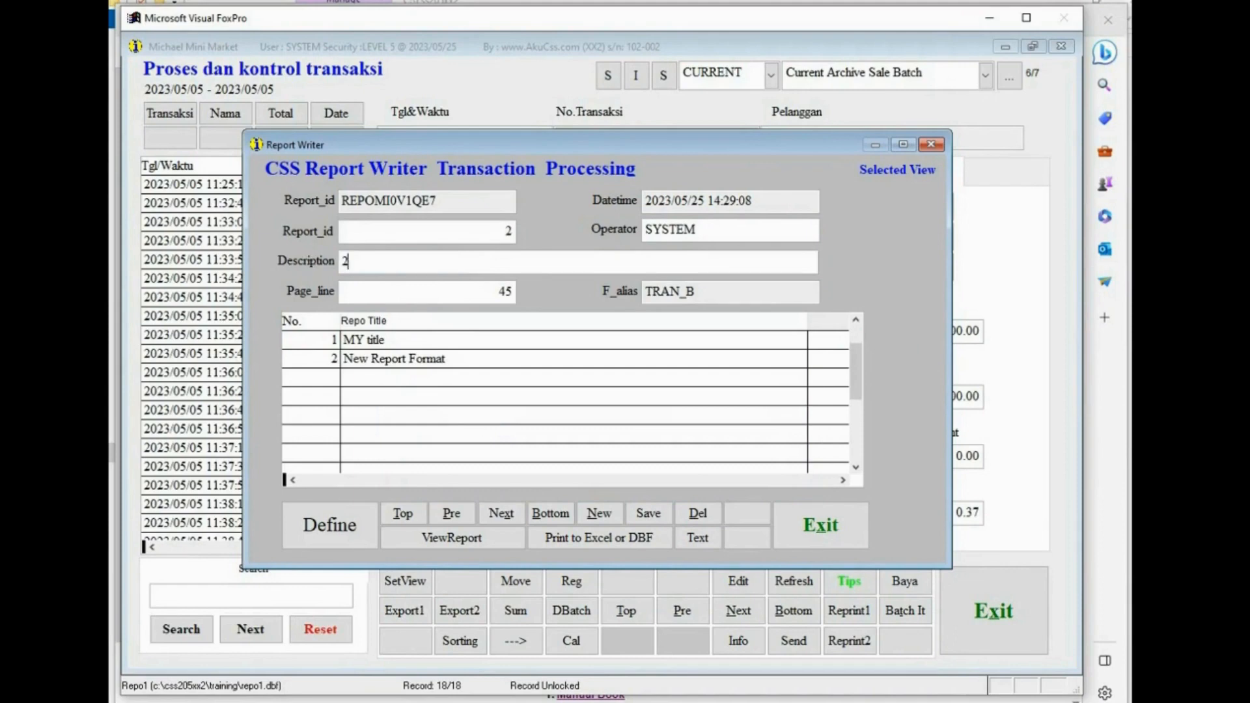
pyautogui.write(' column')
pyautogui.click(433, 359)
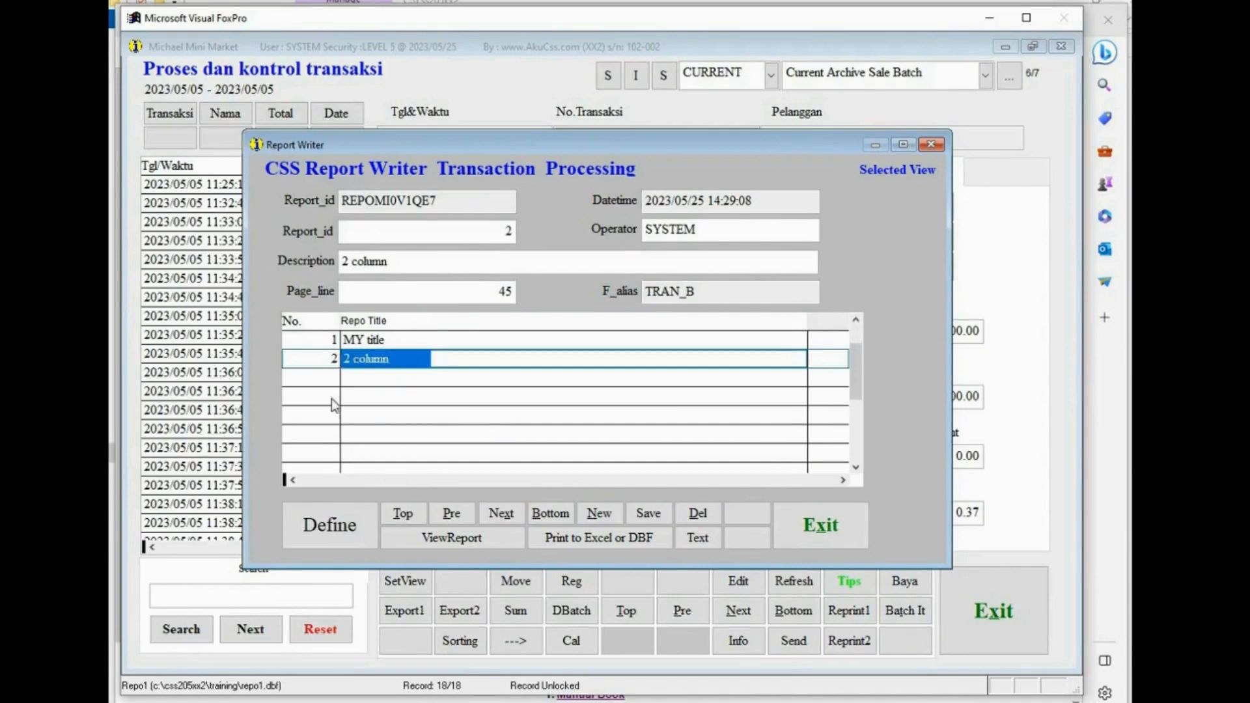
pyautogui.click(334, 525)
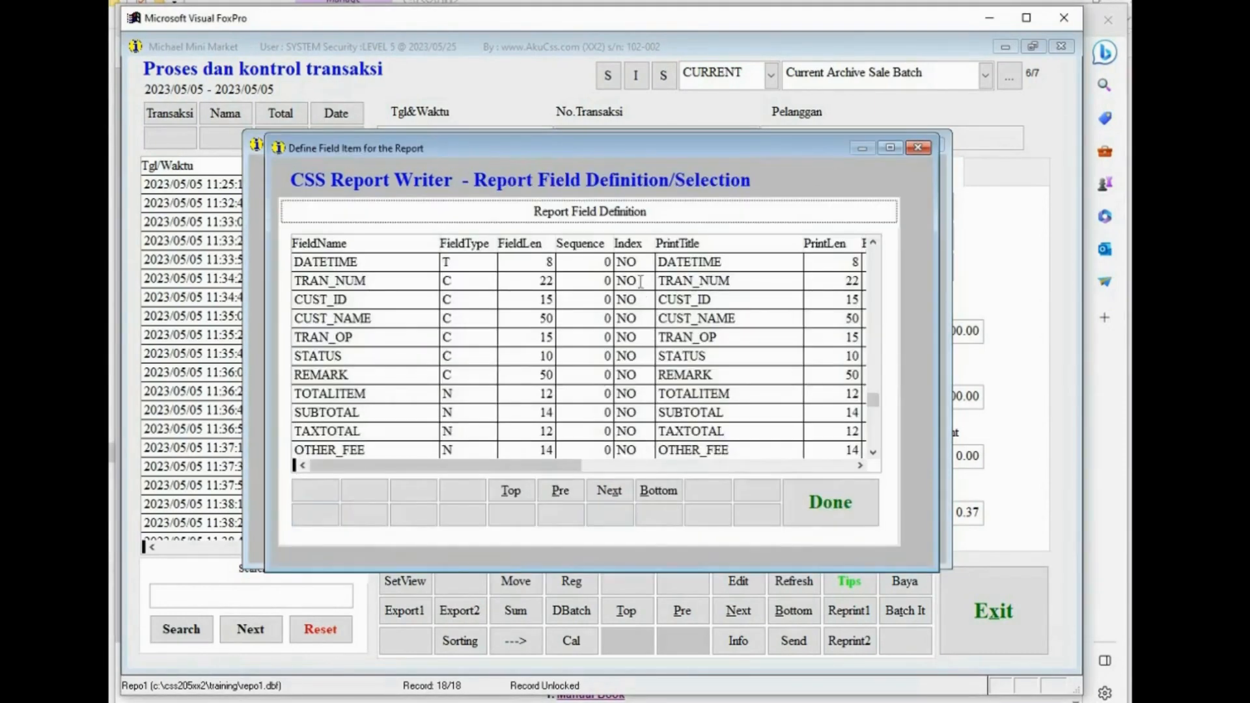
# - Set the DATETIME field's sequence to 1 and the TOTAL field's sequence to 2 in the new report format
pyautogui.click(592, 264)
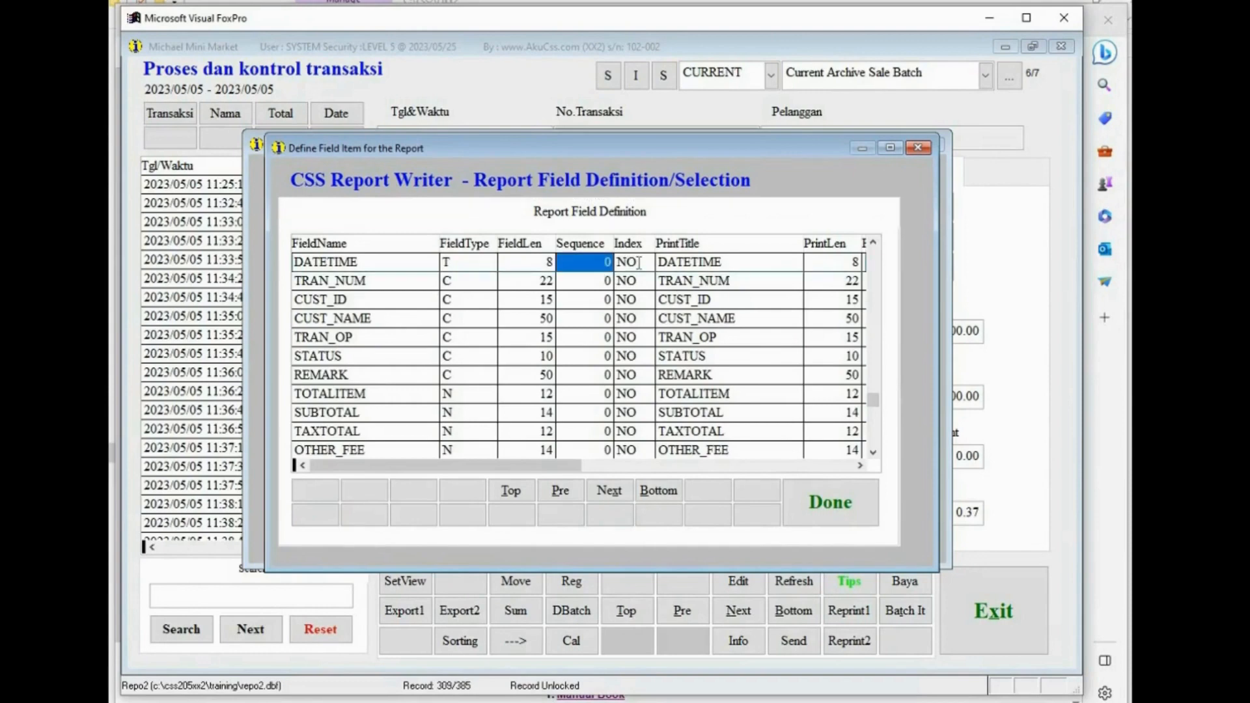
pyautogui.write('1')
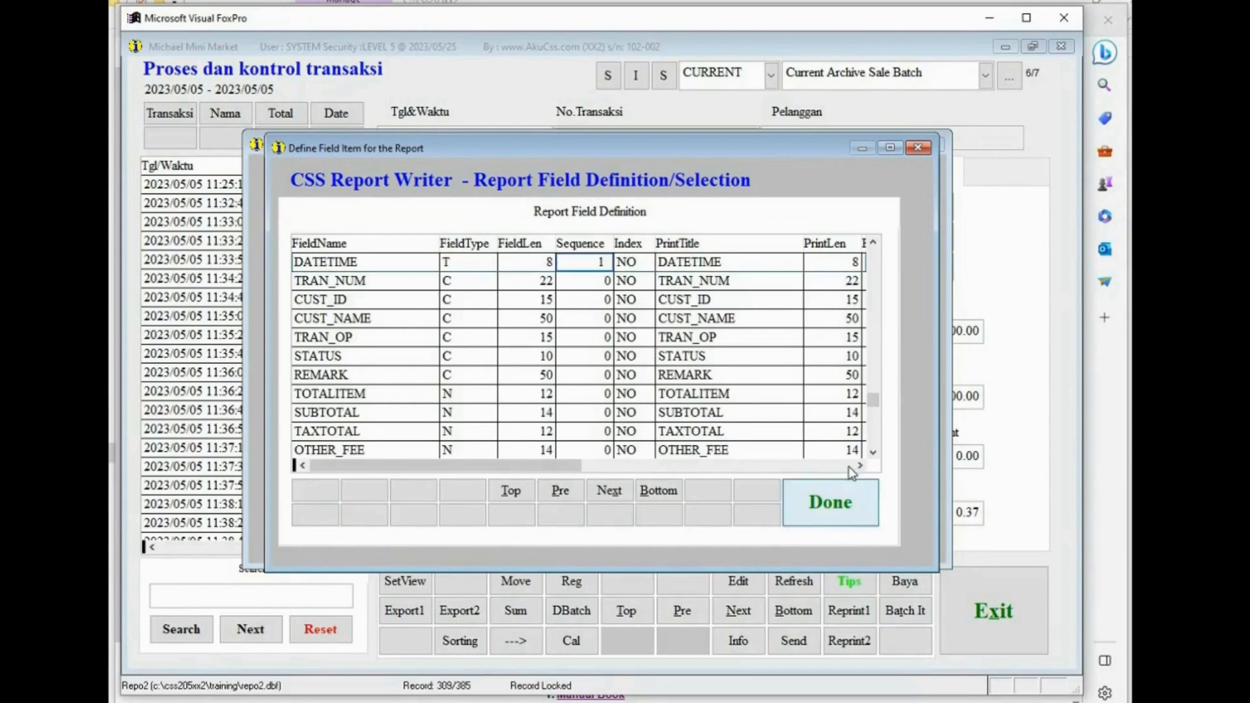
pyautogui.scroll(-3, 873, 454)
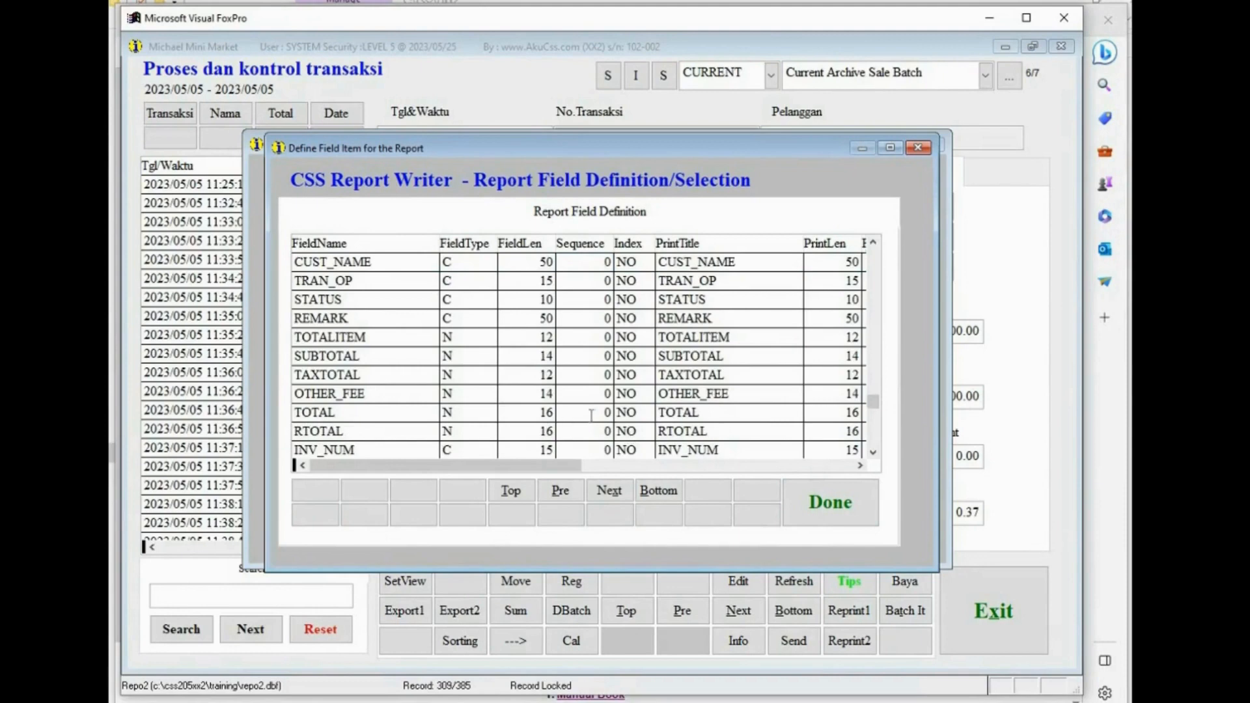
pyautogui.click(592, 412)
pyautogui.write('2')
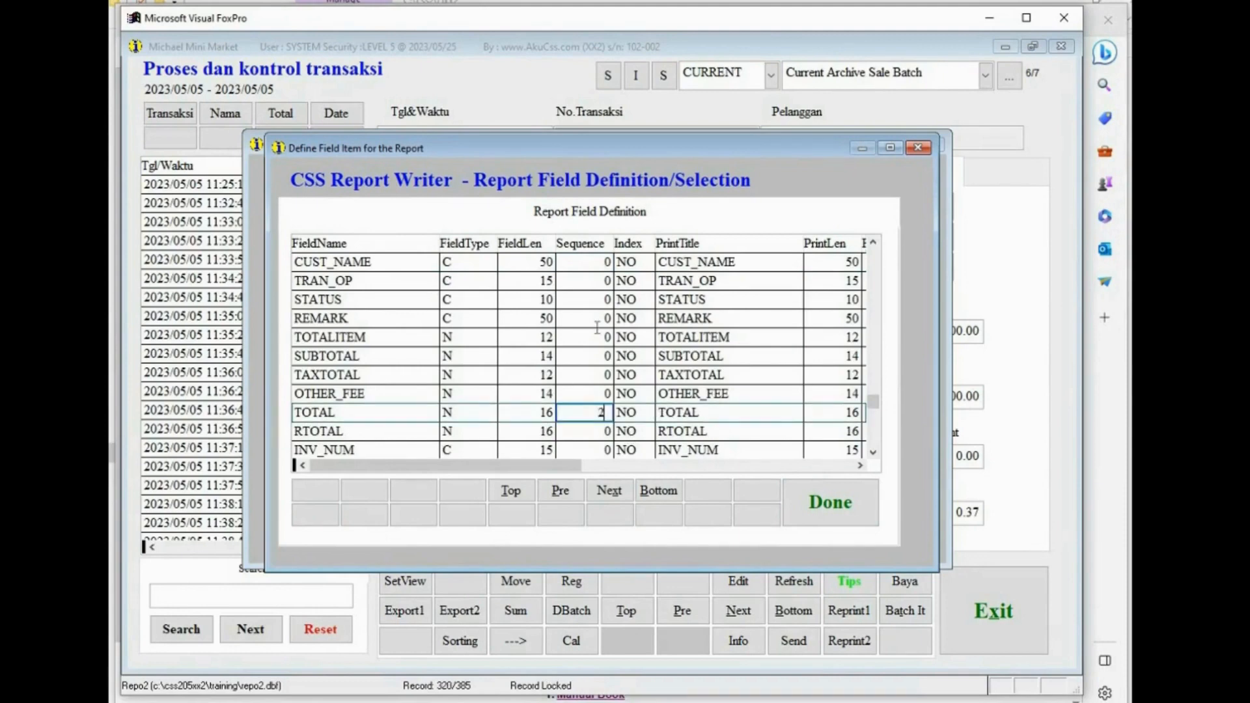
pyautogui.click(656, 497)
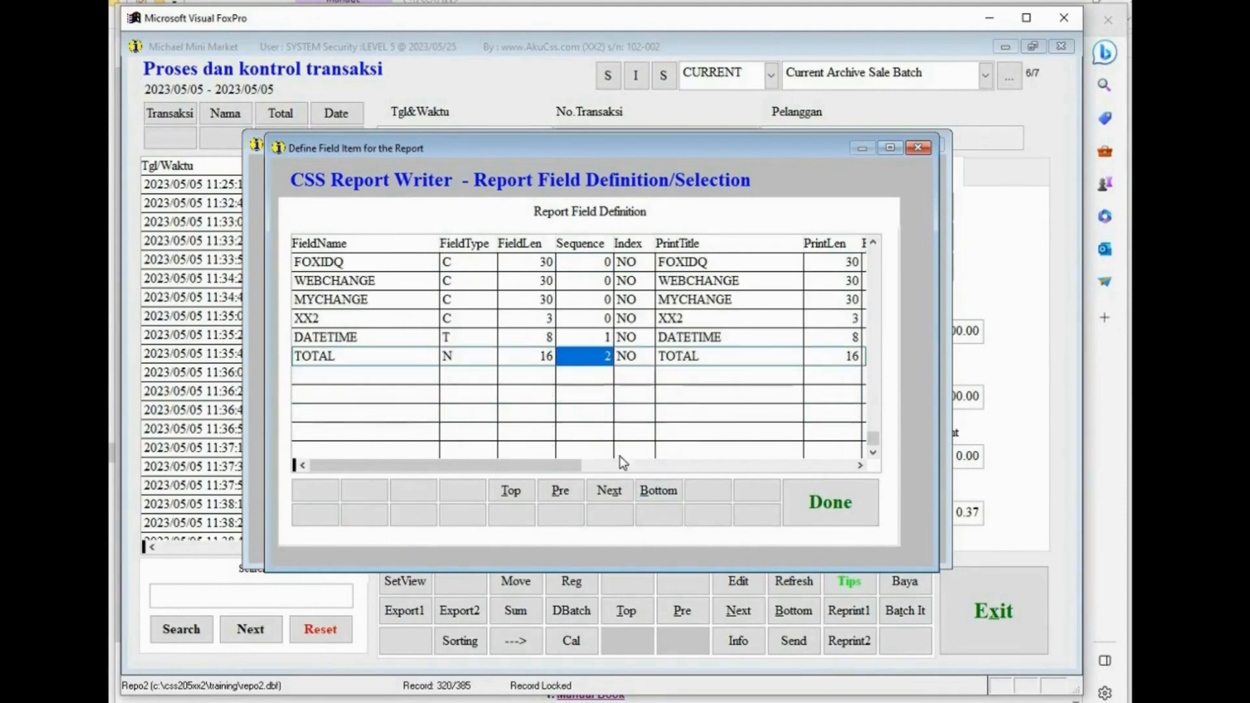
# - Set DATETIME's print length to 10 and TOTAL's print length to 15, then finish the field definition
pyautogui.click(812, 337)
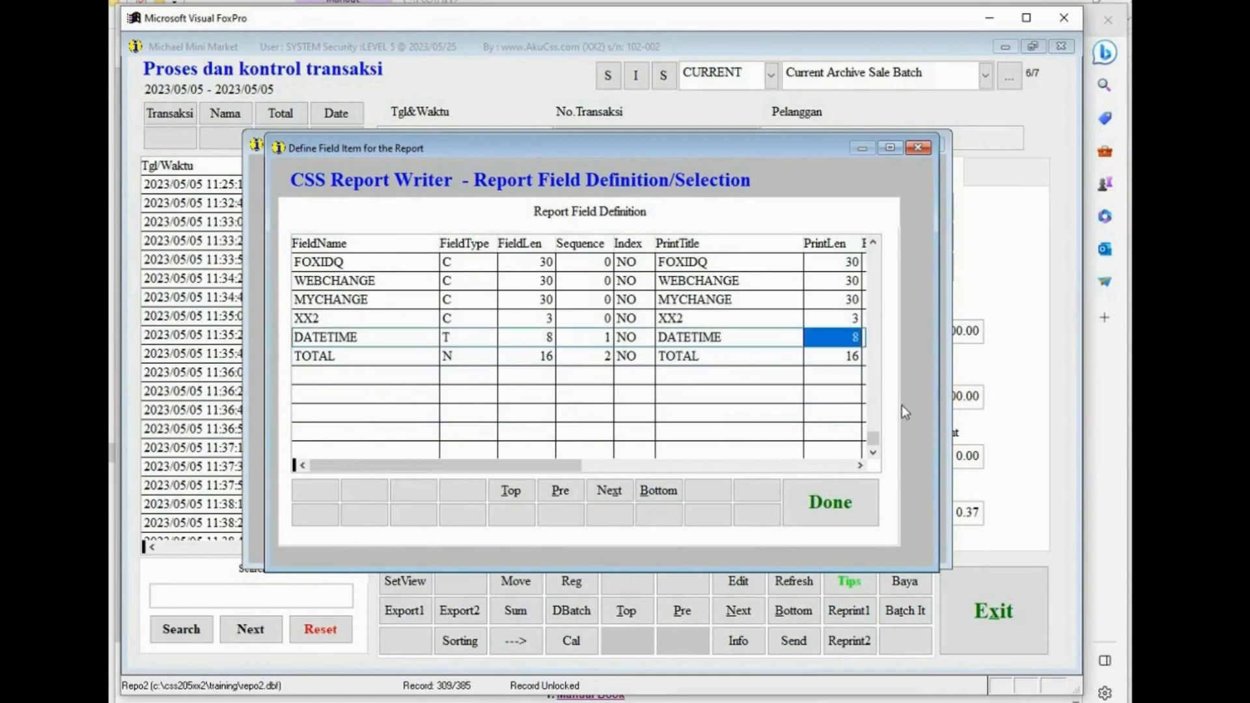
pyautogui.write('10')
pyautogui.press('Tab')
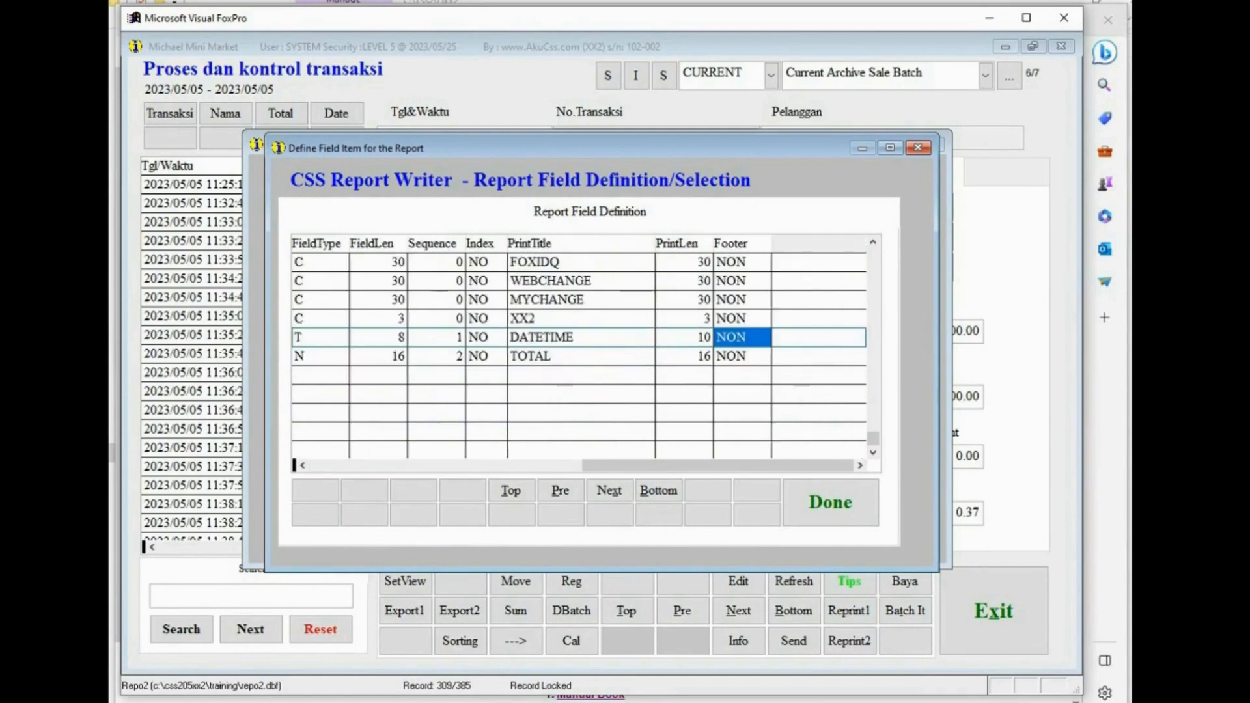
pyautogui.moveTo(679, 356); pyautogui.dragTo(754, 356)
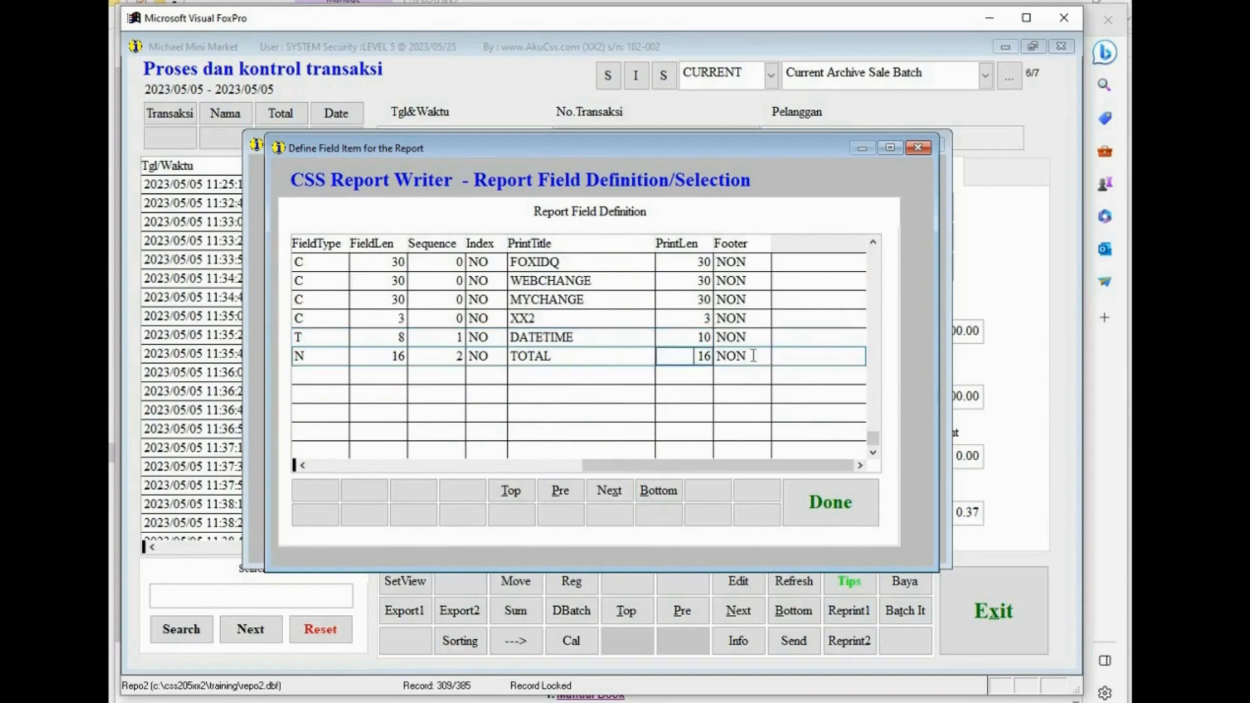
pyautogui.write('15')
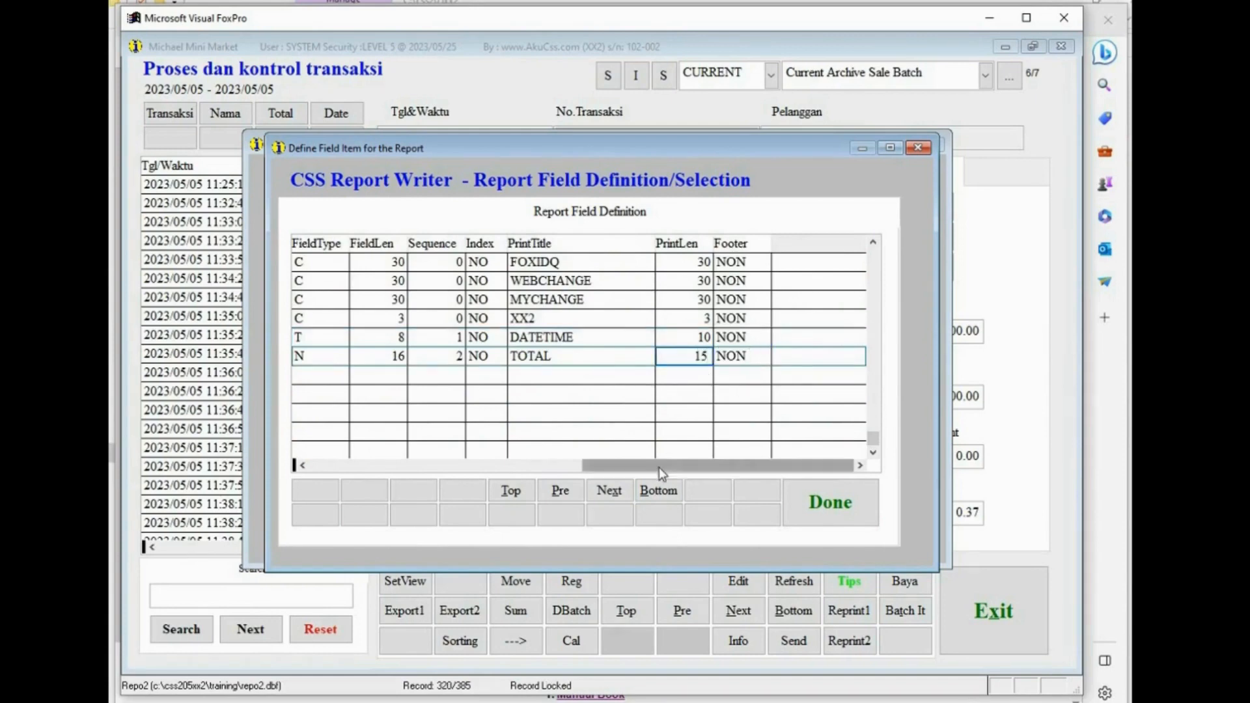
pyautogui.click(444, 338)
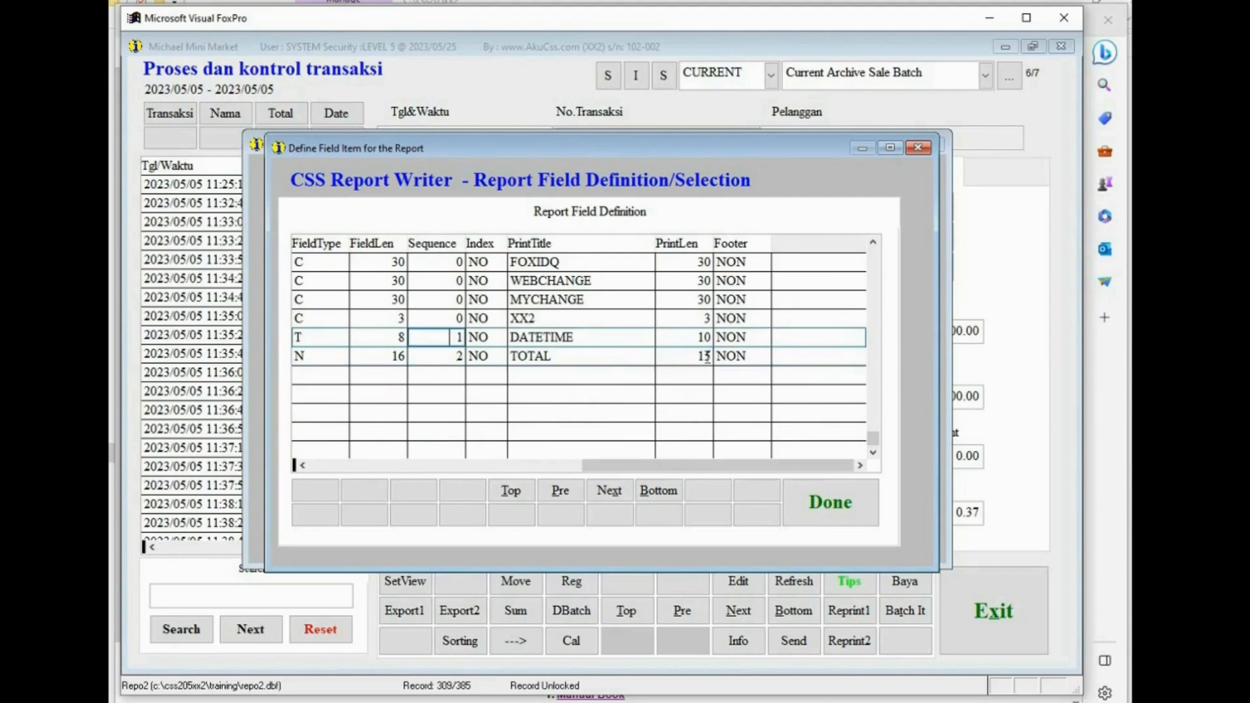
pyautogui.click(826, 495)
pyautogui.hotkey('alt', 'Tab')
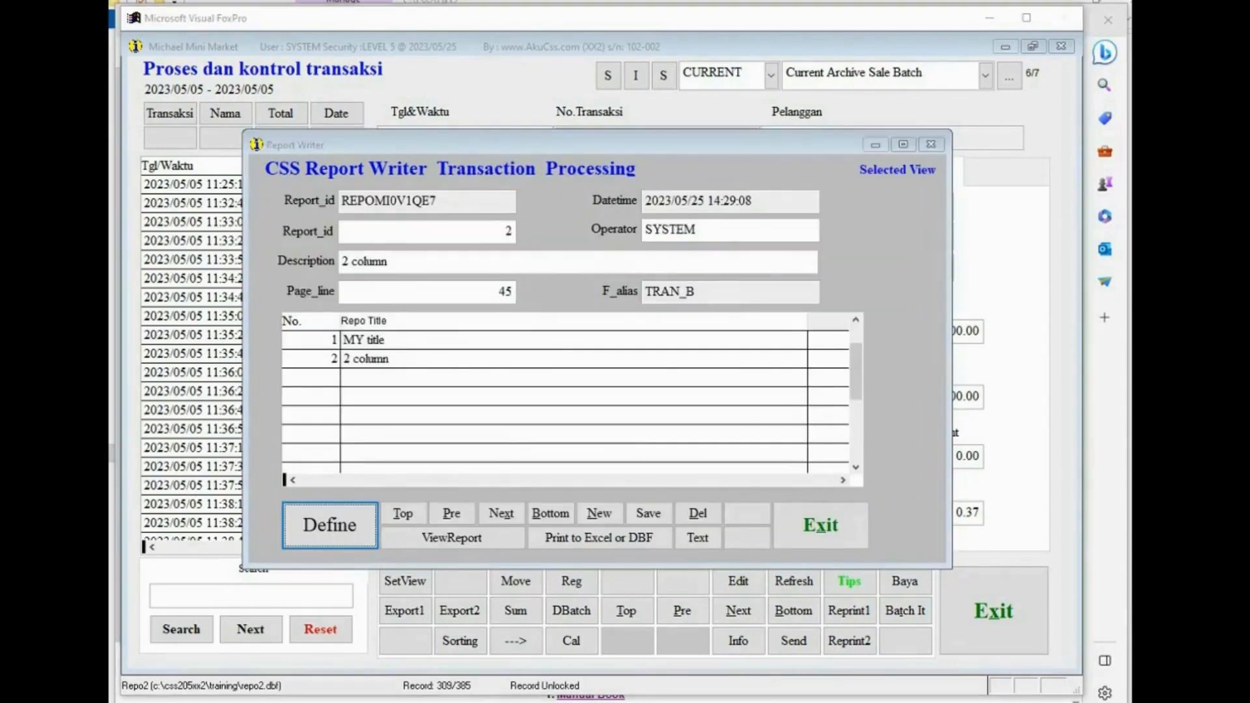
# - Print the 2 column report as text, examine its columns and summary in the preview, and close it
pyautogui.click(444, 363)
pyautogui.click(694, 539)
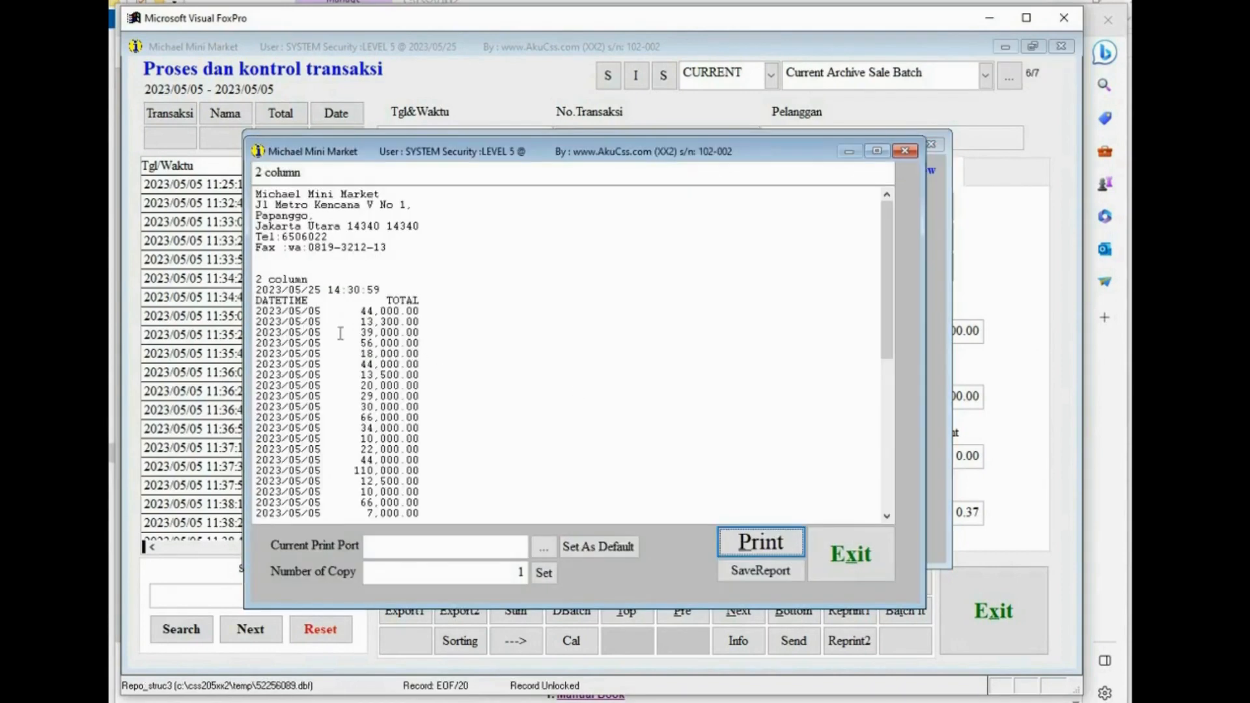
pyautogui.moveTo(347, 312); pyautogui.dragTo(430, 328)
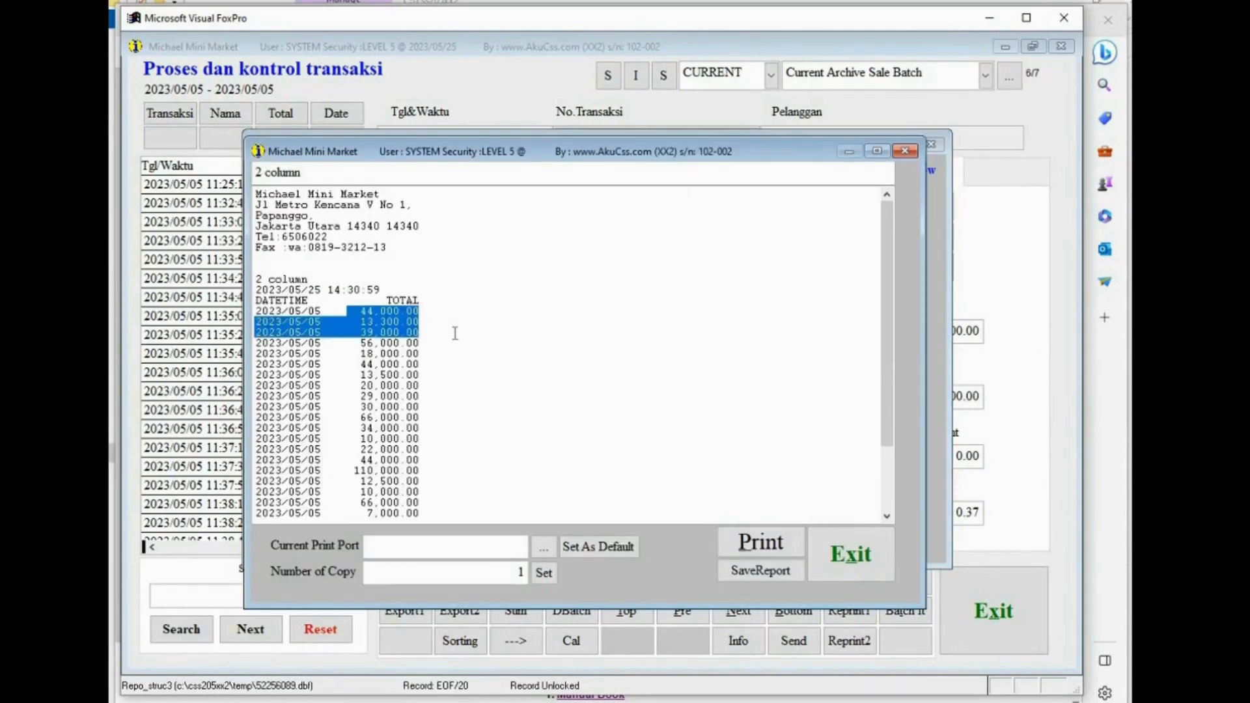
pyautogui.scroll(-3, 455, 335)
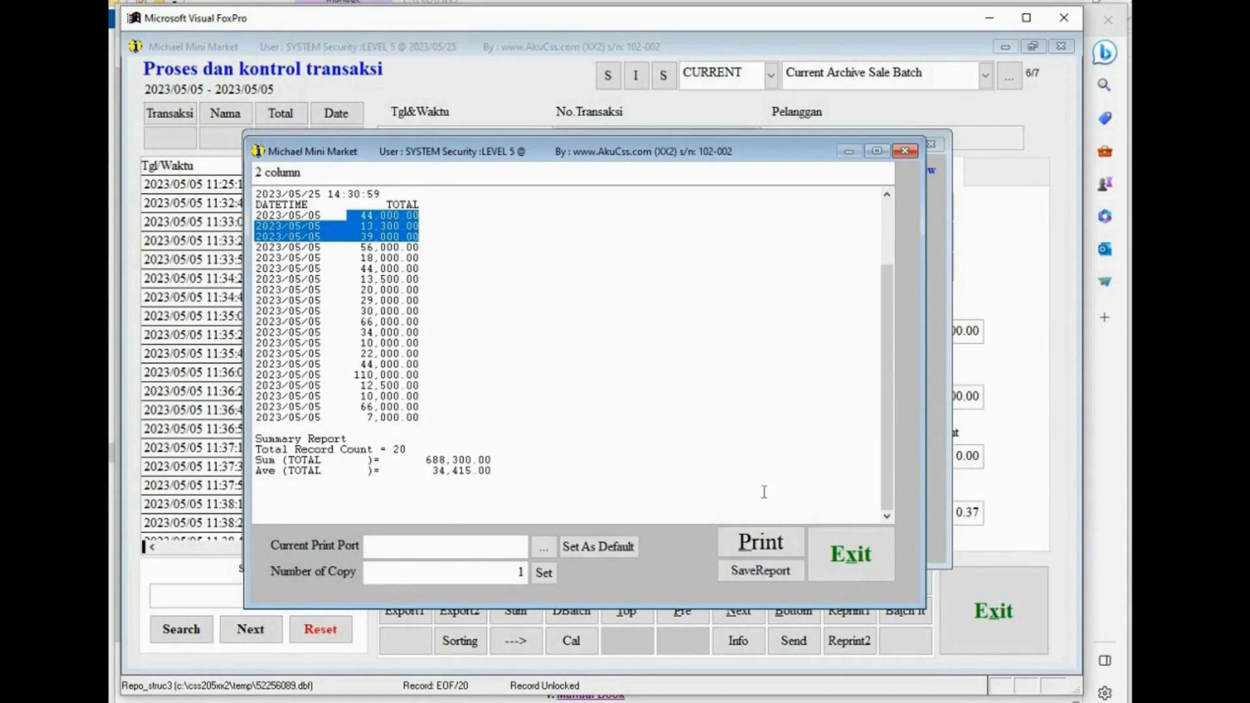
pyautogui.click(835, 555)
# - Preview the MY title report as text again, then close the preview and exit the Report Writer
pyautogui.click(417, 340)
pyautogui.doubleClick(417, 341)
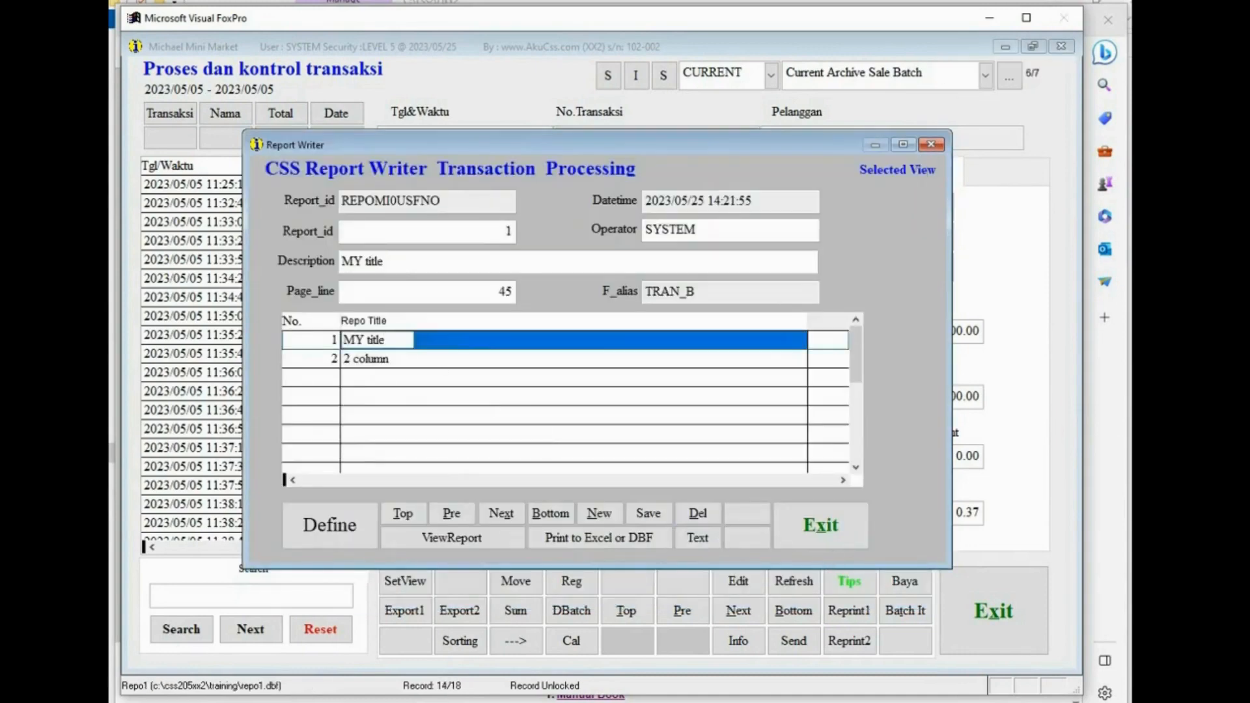
pyautogui.click(702, 542)
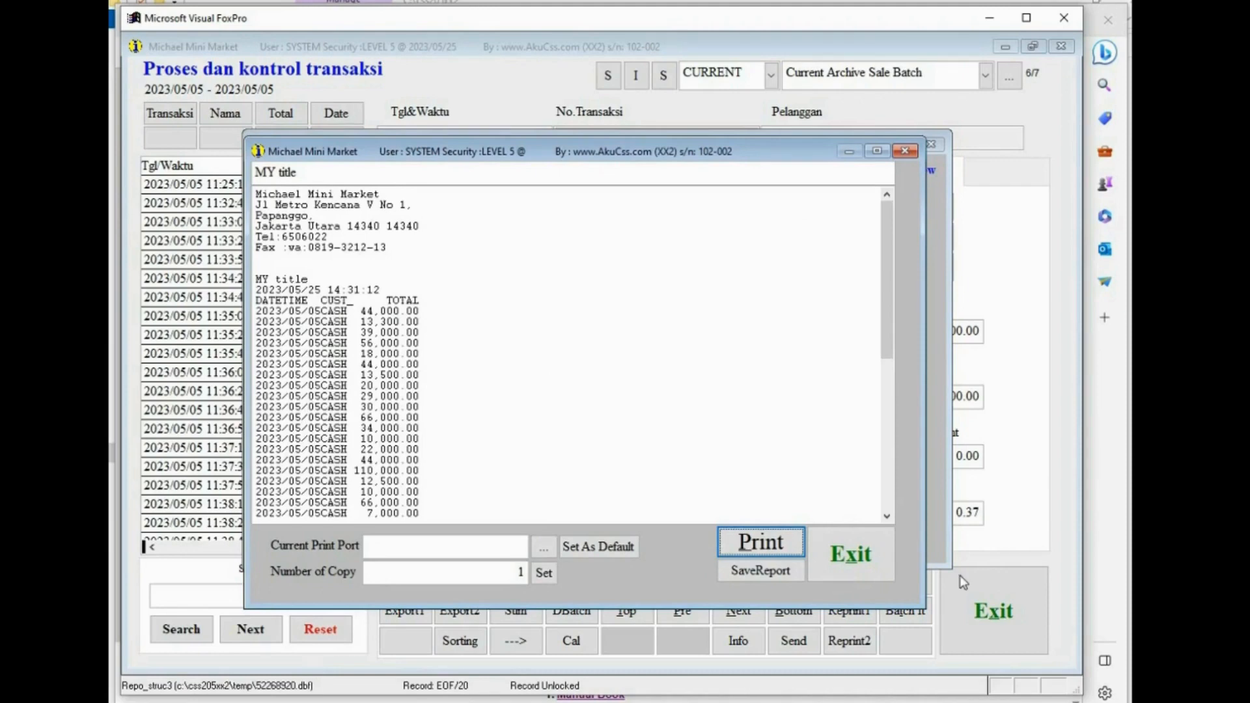
pyautogui.click(835, 537)
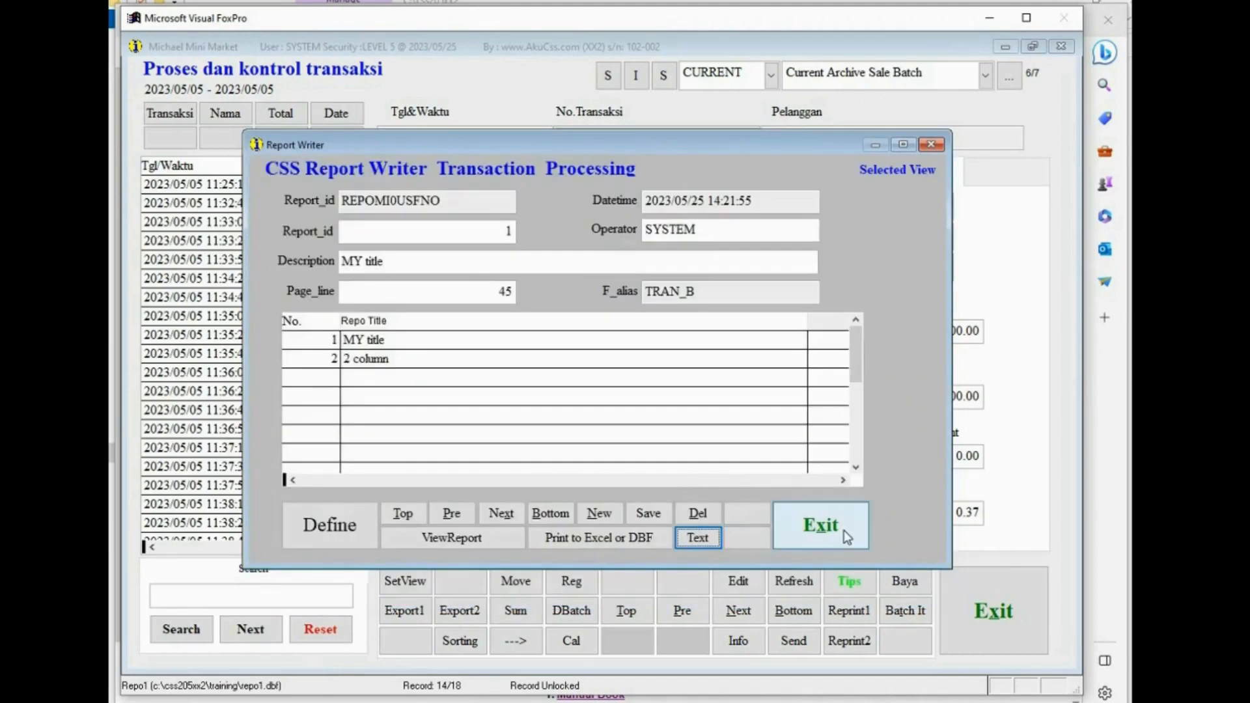
pyautogui.click(839, 529)
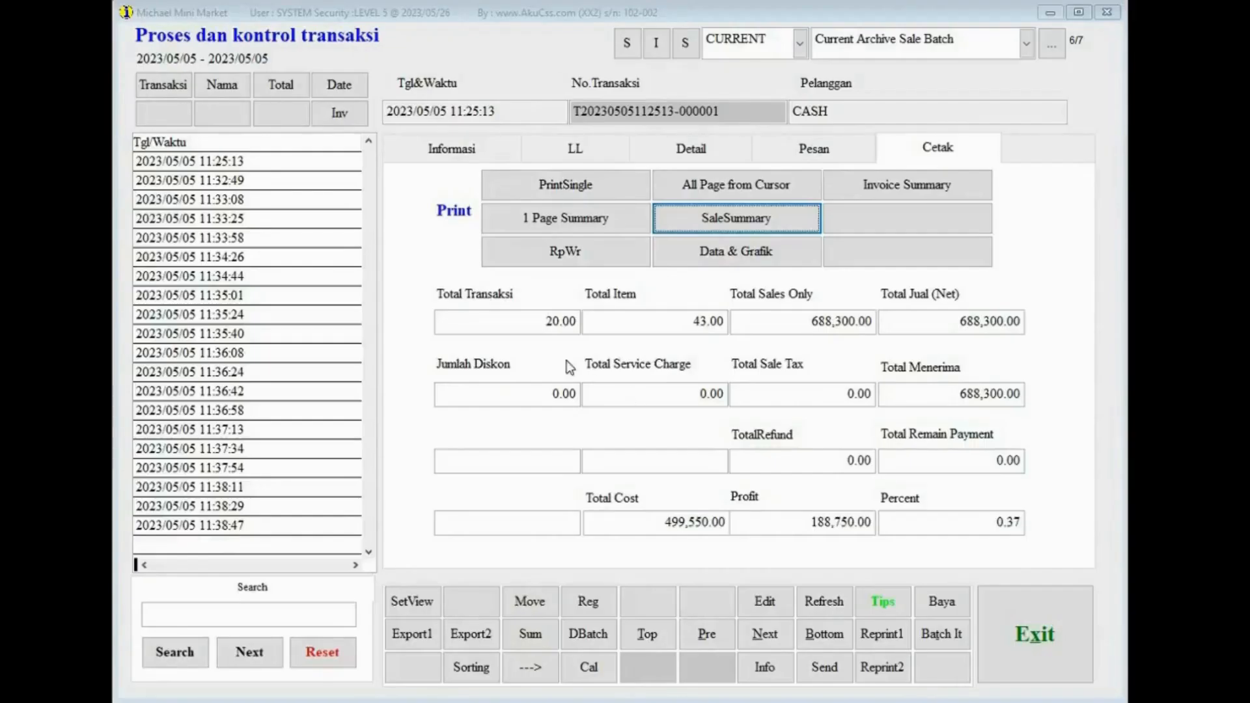
# - Print the SaleSummary report with its default title and examine the totals and payment breakdown in the preview before closing it
pyautogui.moveTo(519, 323); pyautogui.dragTo(792, 321)
pyautogui.moveTo(873, 323); pyautogui.dragTo(857, 363)
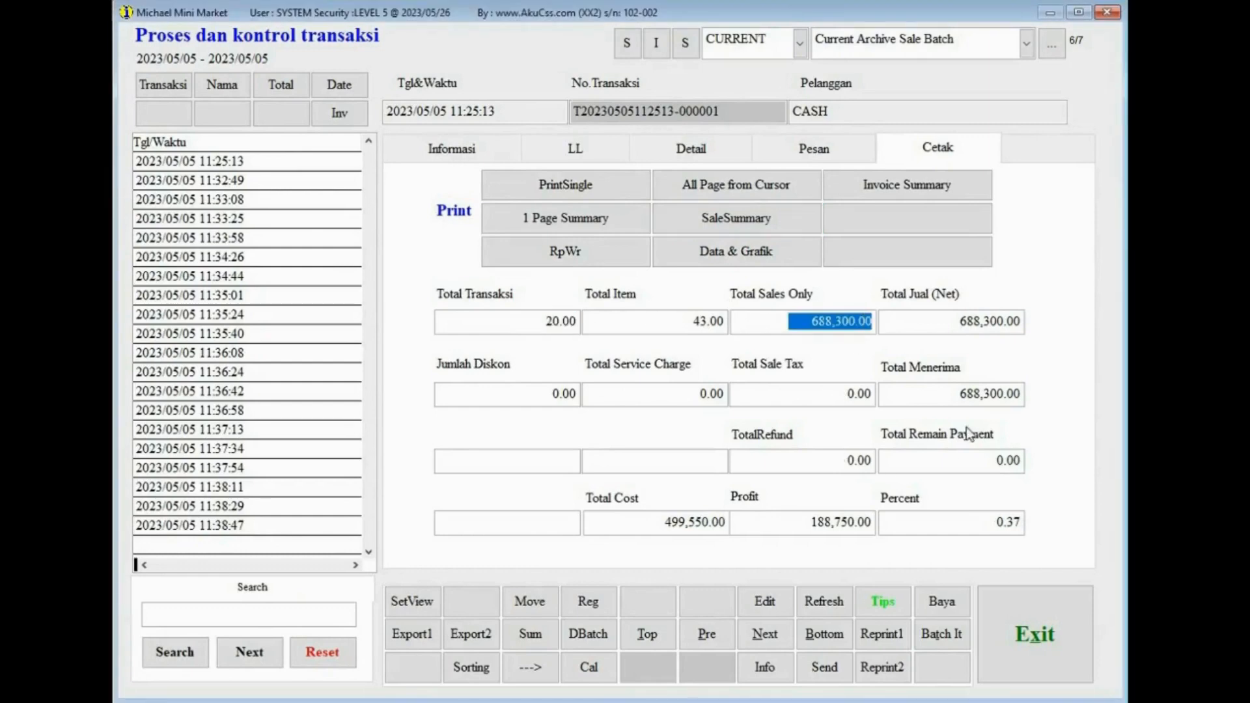
pyautogui.moveTo(946, 395); pyautogui.dragTo(1034, 401)
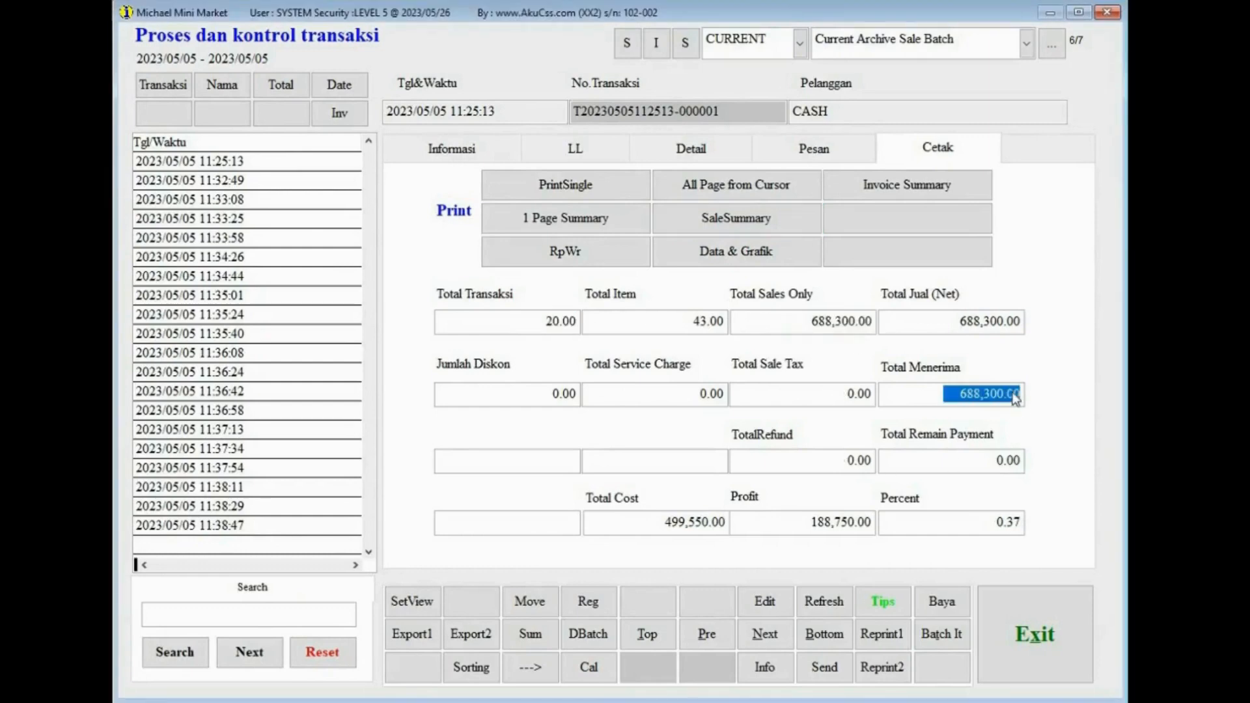
pyautogui.click(704, 221)
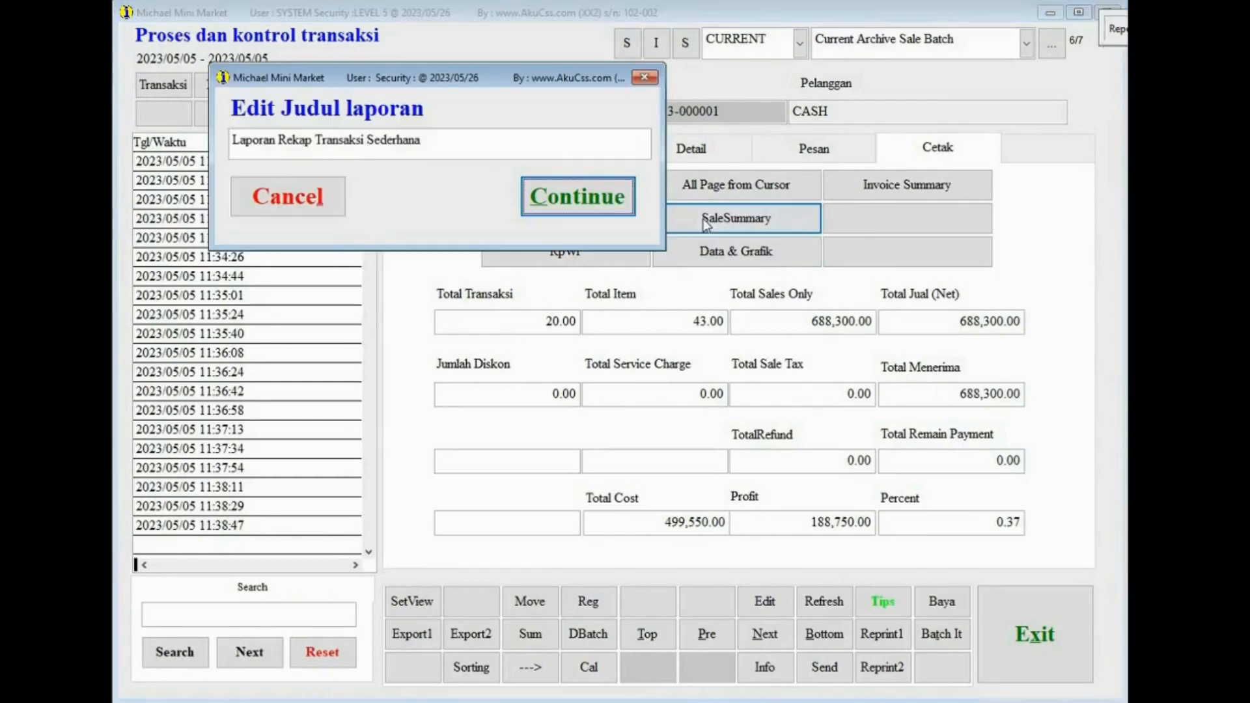
pyautogui.click(607, 196)
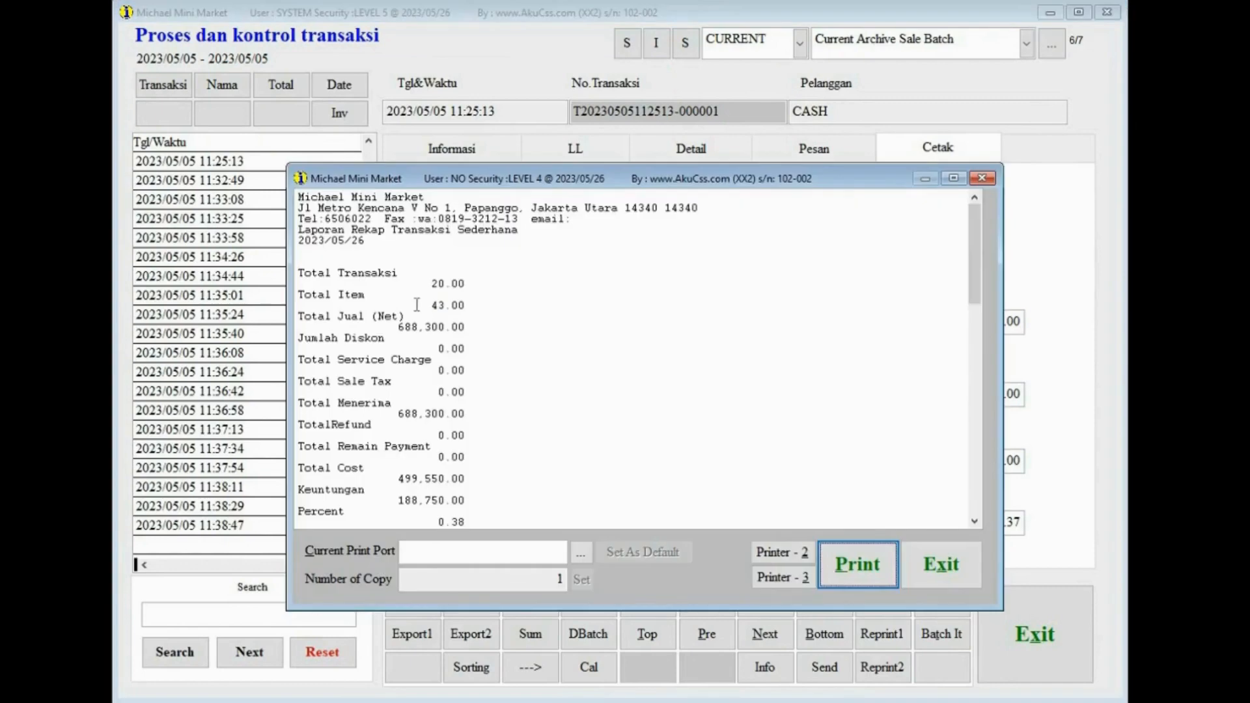
pyautogui.moveTo(431, 306); pyautogui.dragTo(467, 315)
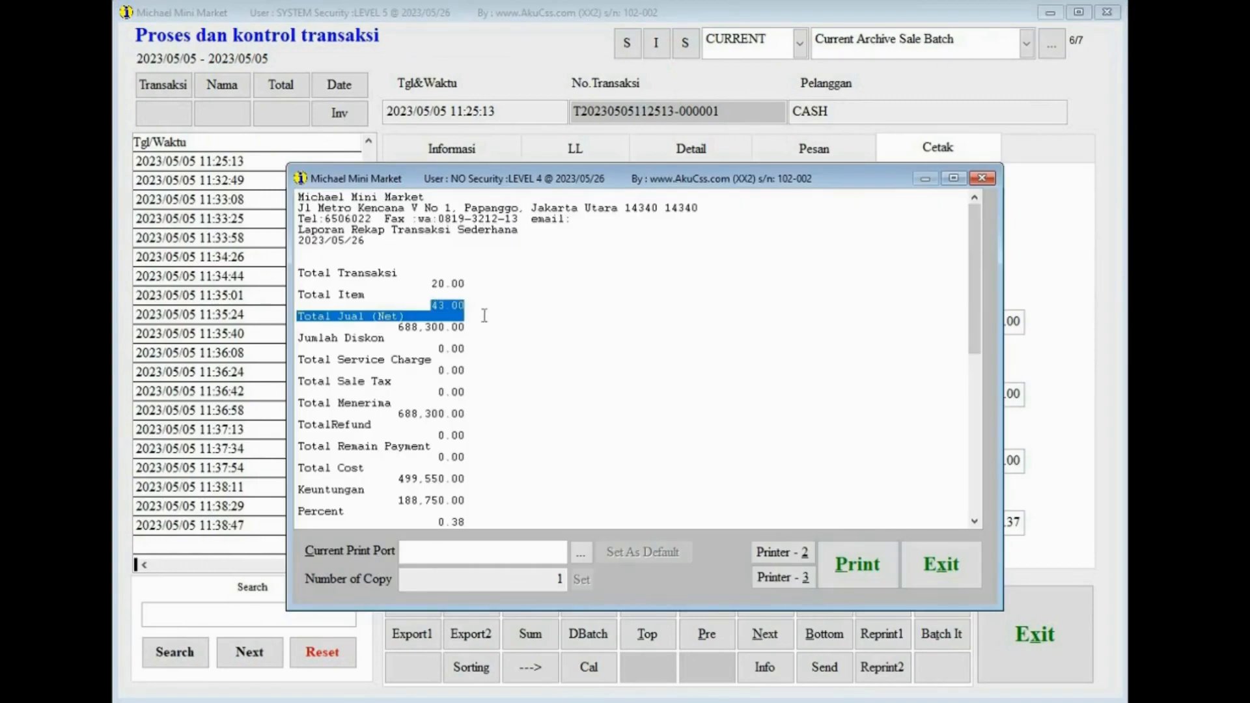
pyautogui.scroll(-1, 492, 329)
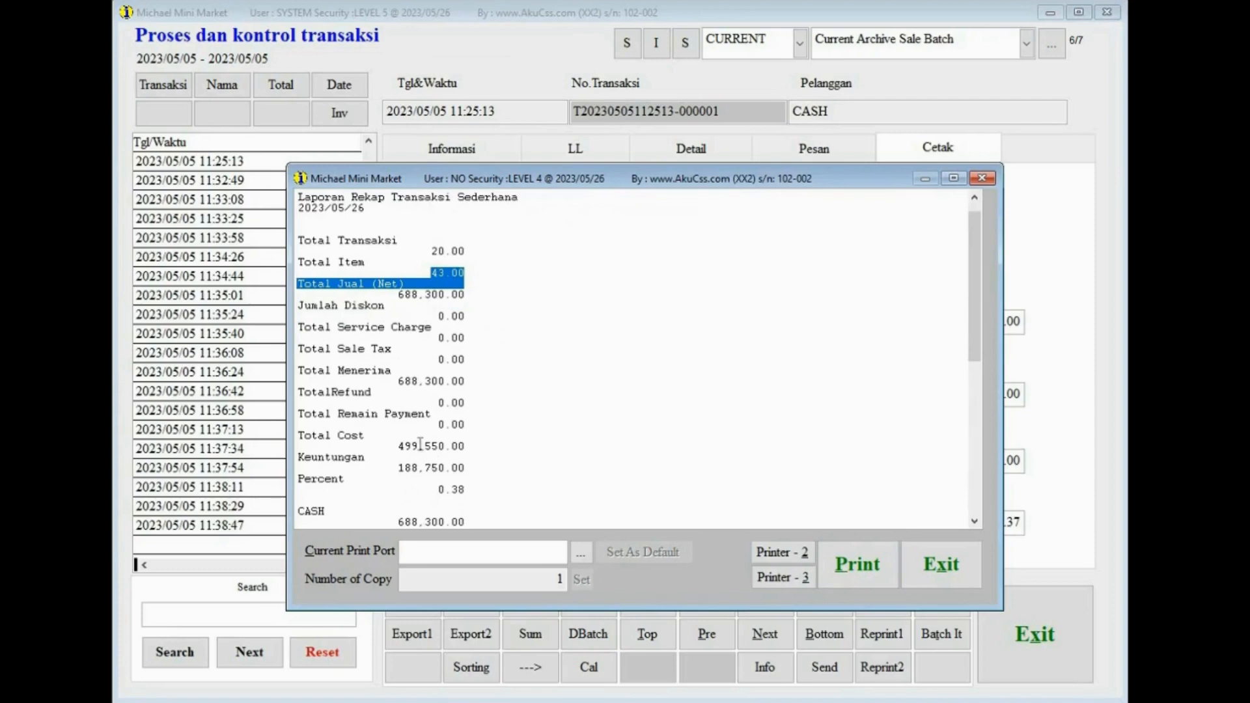
pyautogui.doubleClick(393, 446)
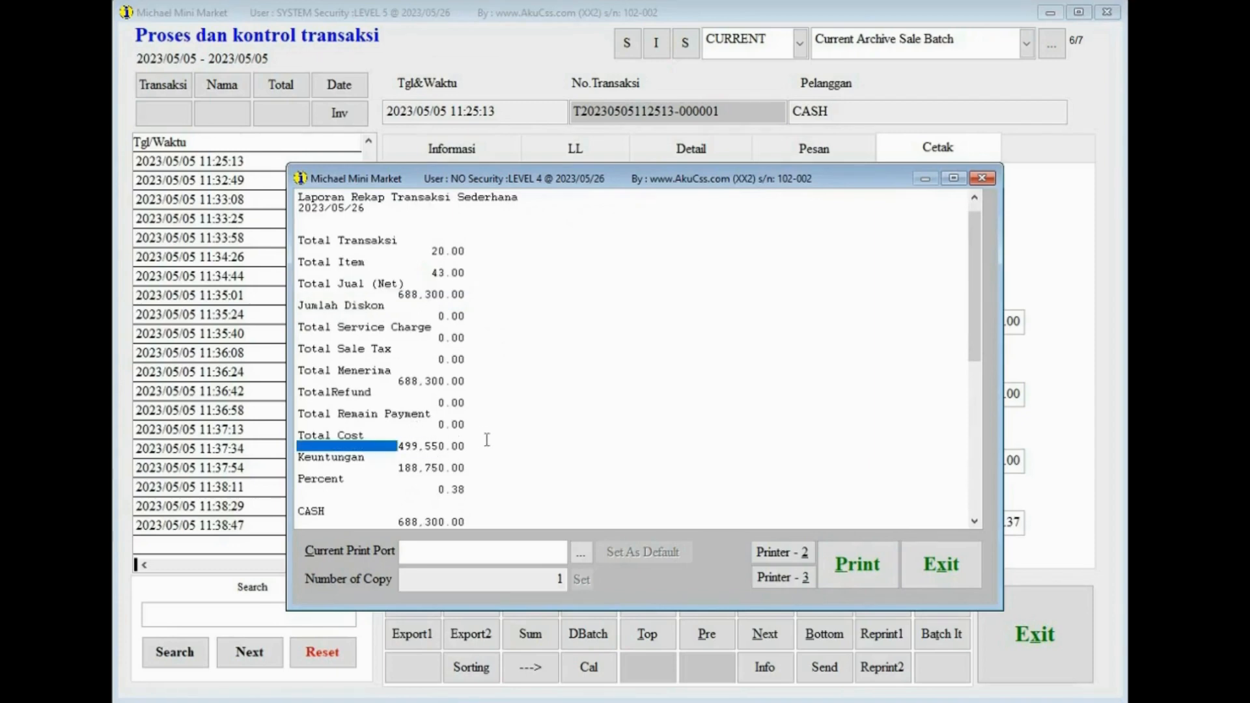
pyautogui.doubleClick(403, 468)
pyautogui.scroll(-2, 514, 463)
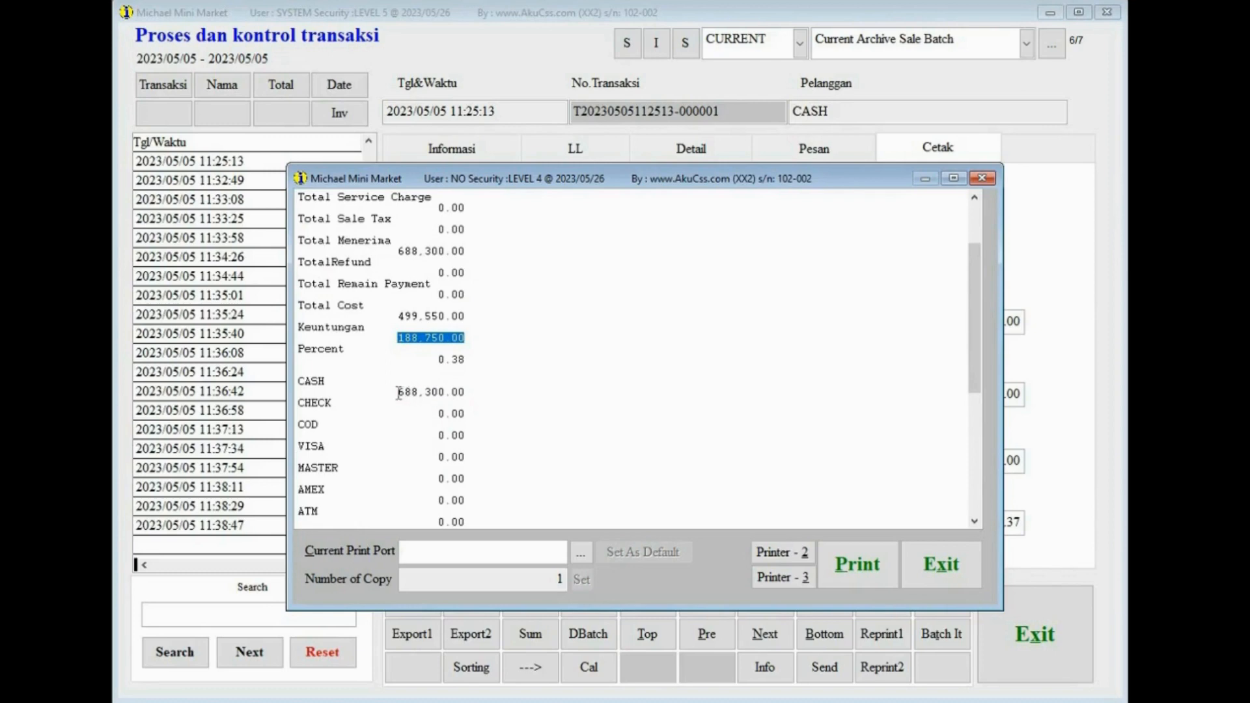
pyautogui.moveTo(398, 393); pyautogui.dragTo(475, 395)
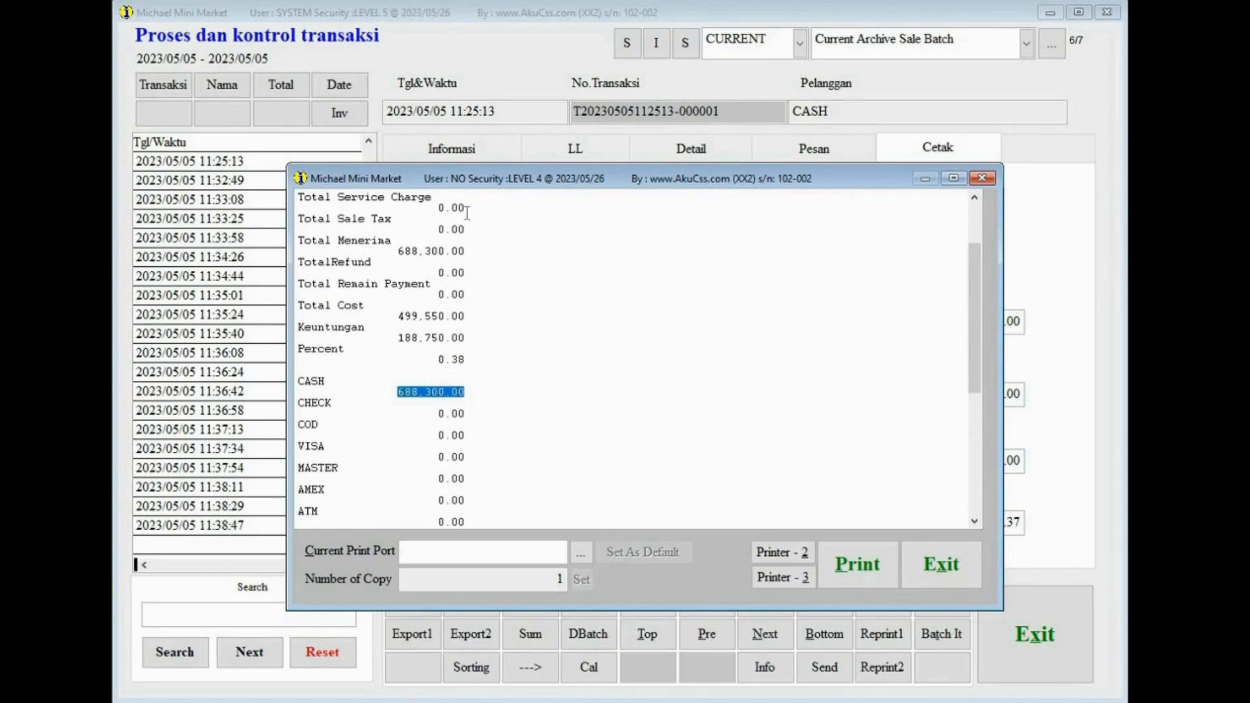
pyautogui.scroll(2, 579, 299)
pyautogui.scroll(2, 579, 299)
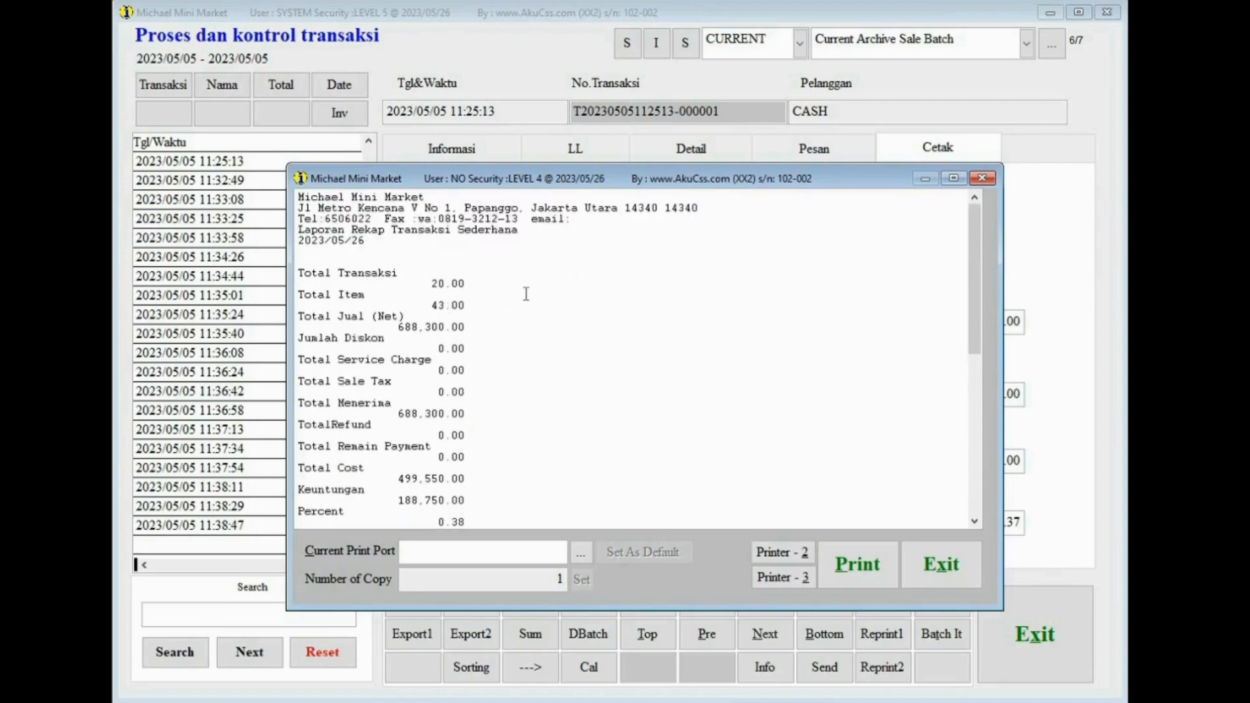
pyautogui.click(942, 560)
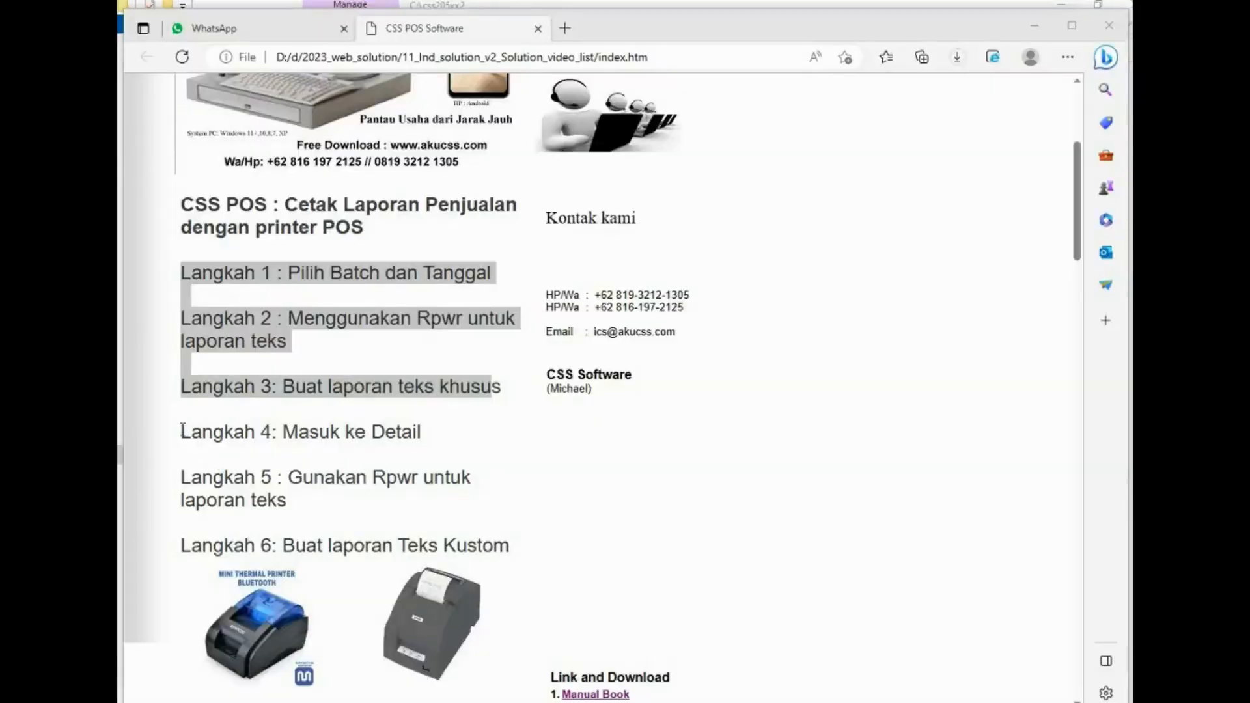
# - Open the transaction item detail browser from the Detail tab and launch its RpWr printing utility
pyautogui.moveTo(190, 430); pyautogui.dragTo(561, 584)
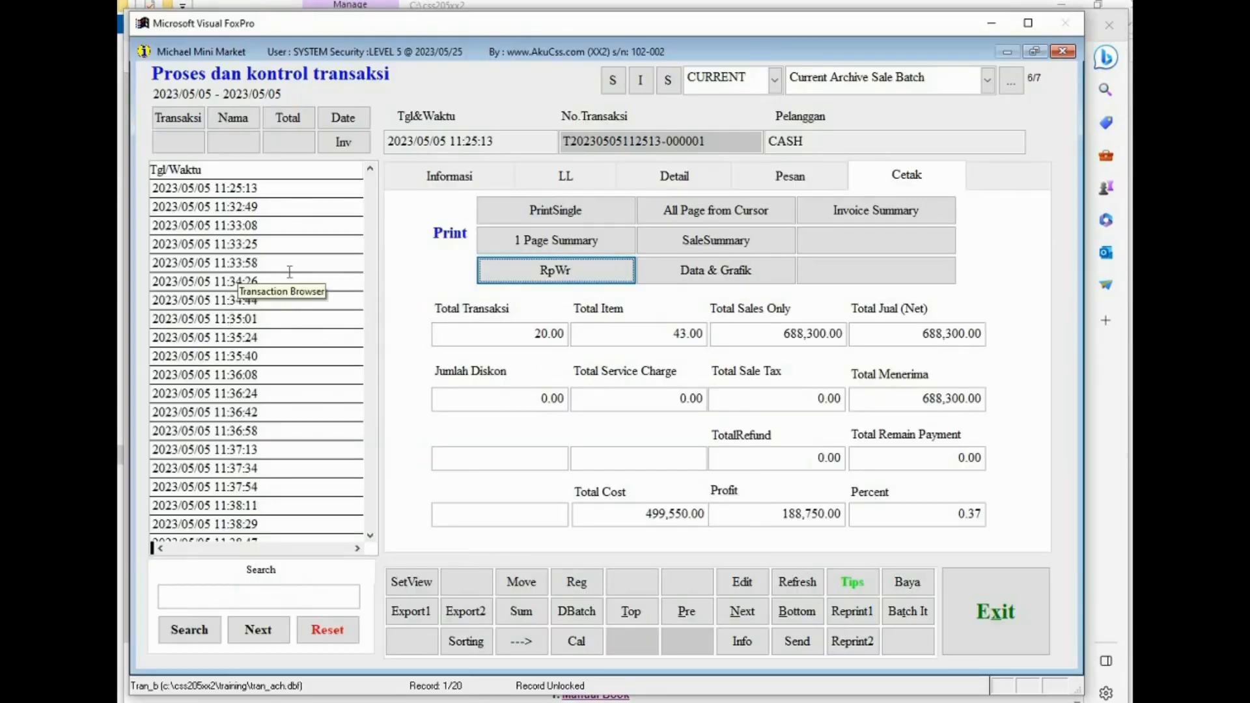
pyautogui.click(676, 177)
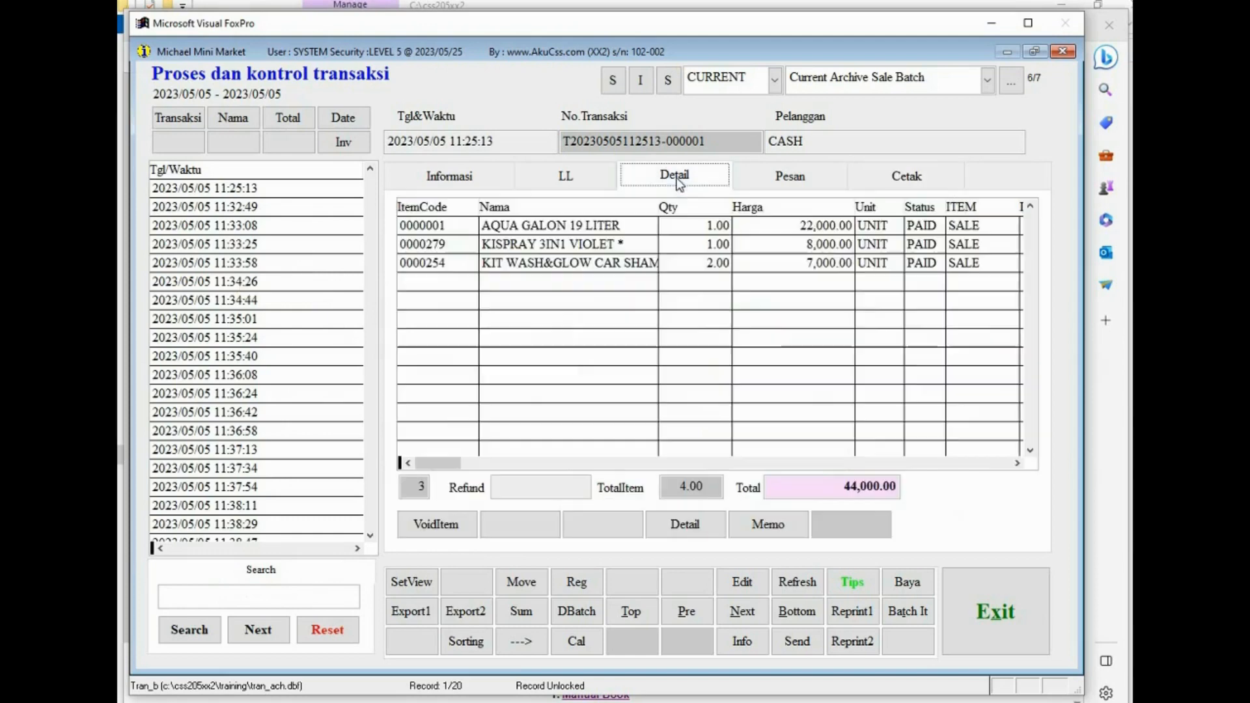
pyautogui.click(672, 527)
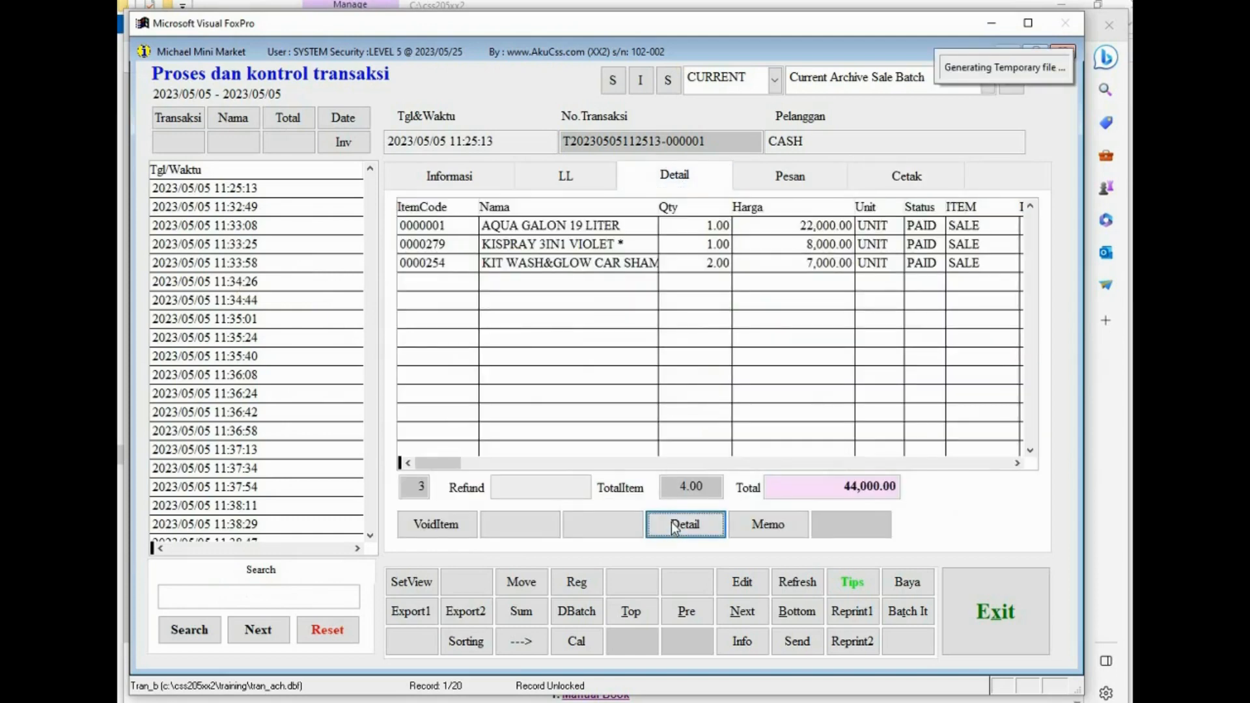
pyautogui.click(504, 424)
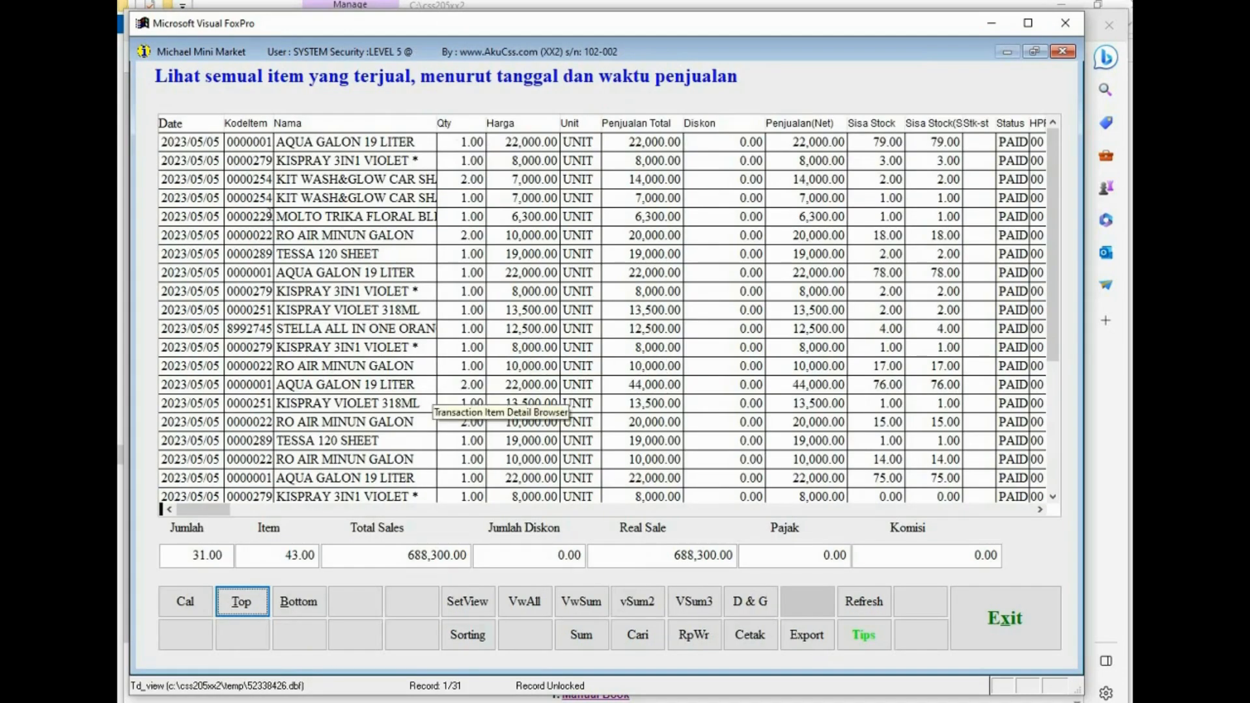
pyautogui.click(399, 216)
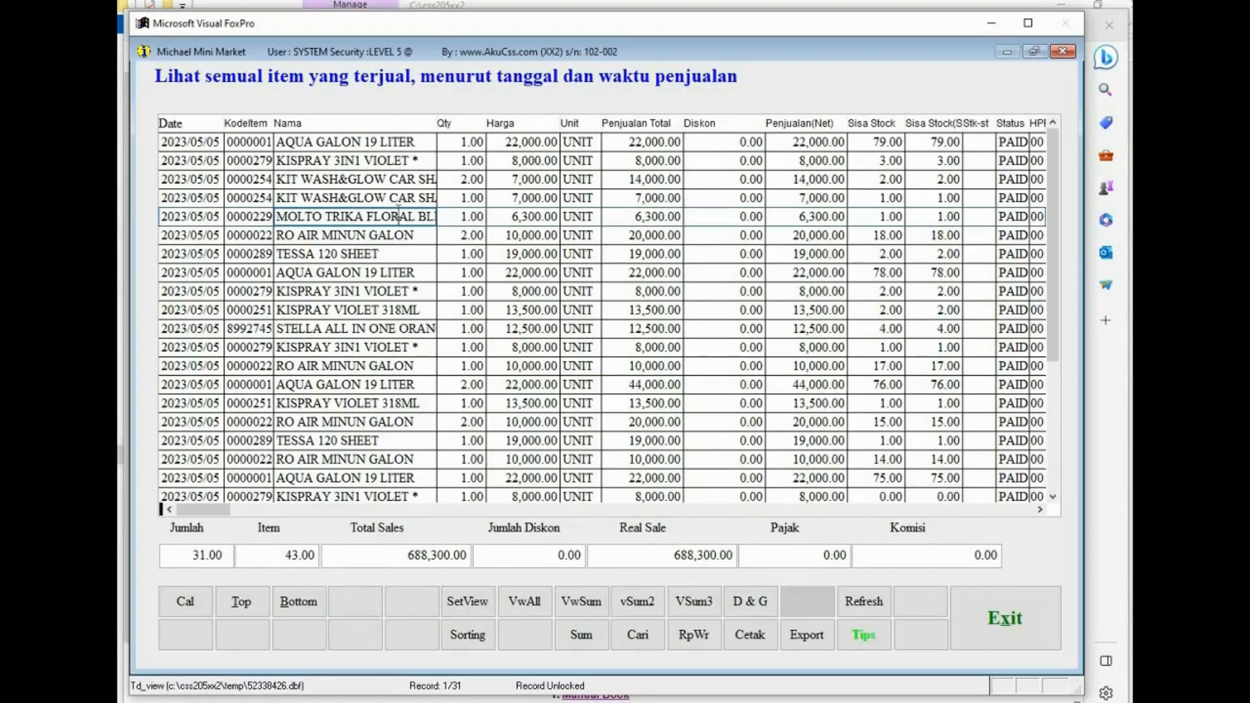
pyautogui.click(684, 635)
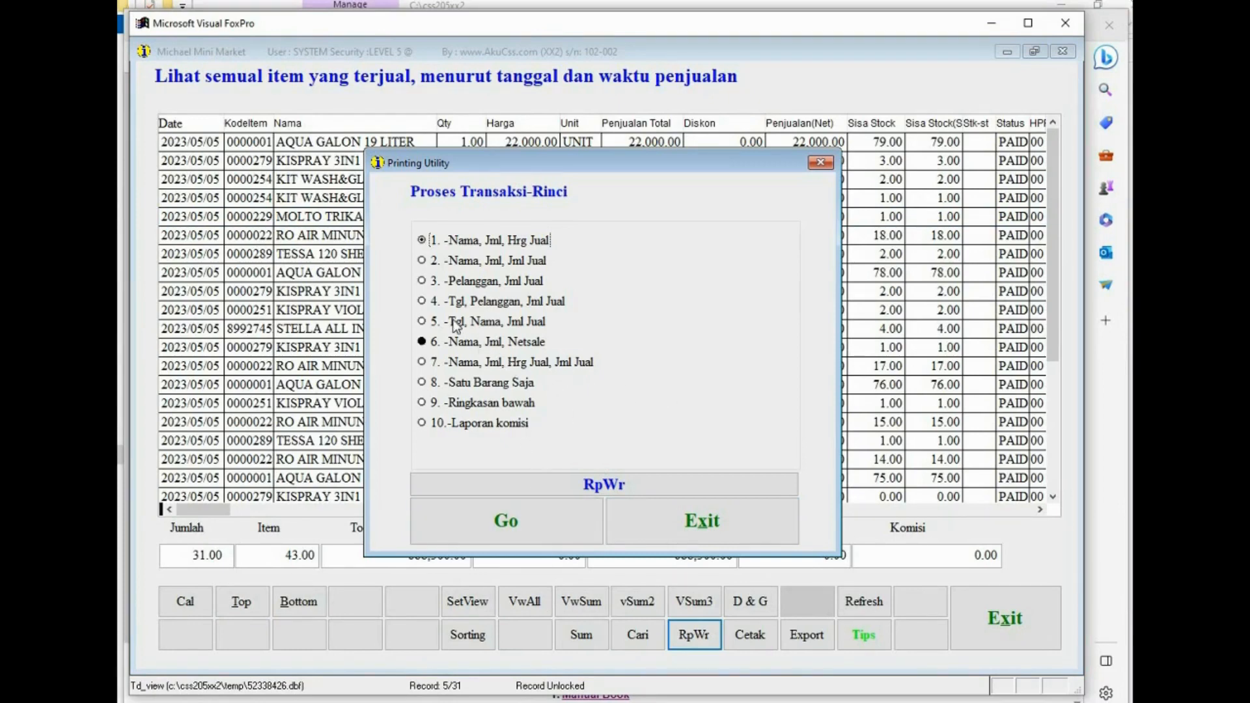
# - Print the Nama, Jml, Hrg Jual item detail report as text and close its preview
pyautogui.click(508, 521)
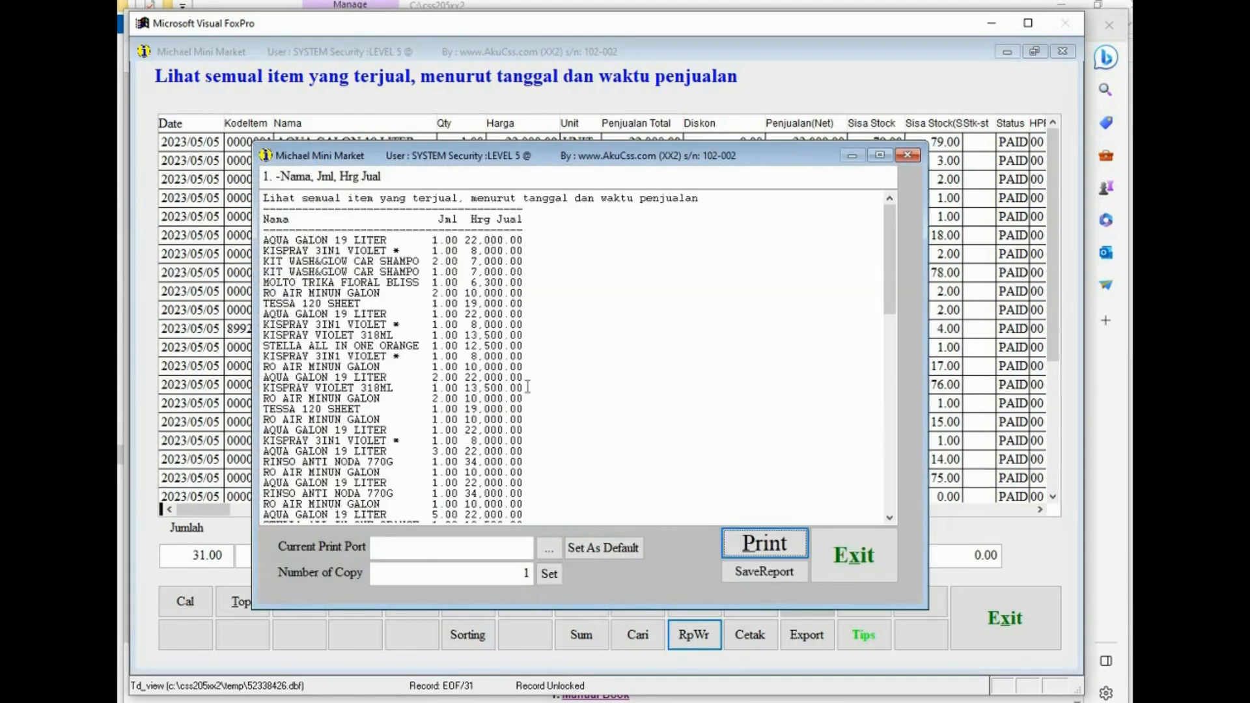
pyautogui.press('Escape')
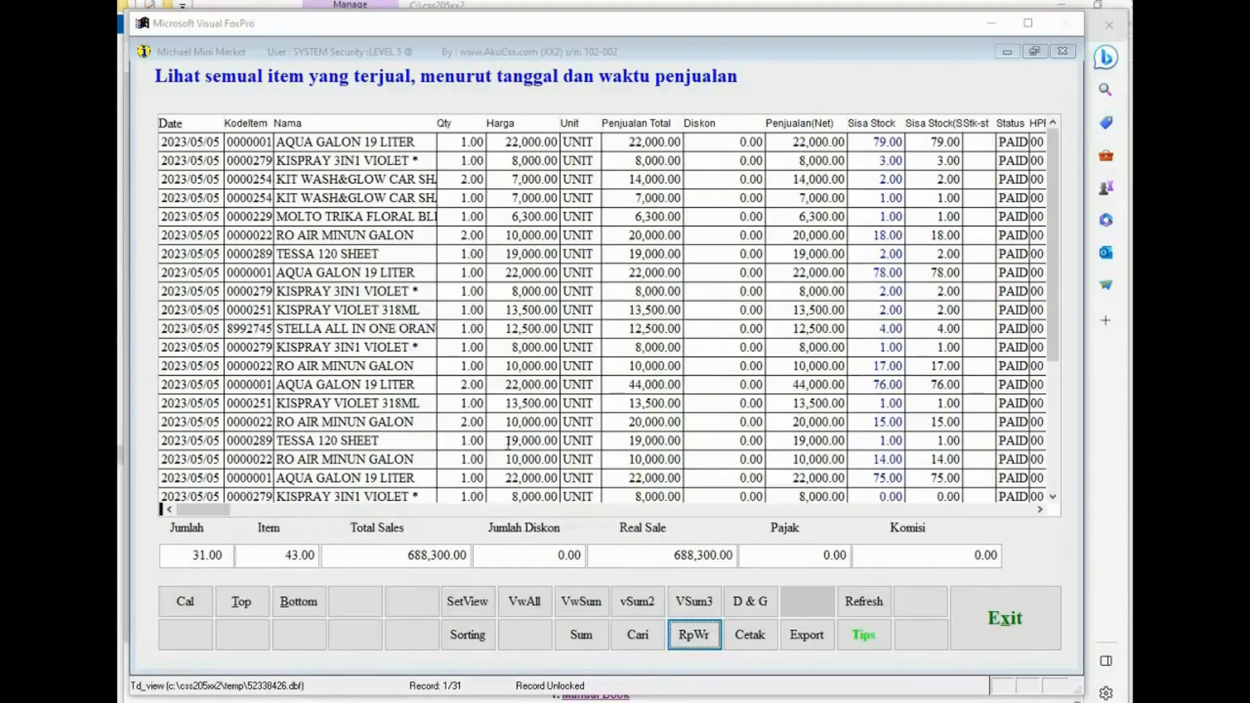
# - Switch to the sold-items summary view, print its Nama, Jml, Netsale report, examine the preview and close it
pyautogui.click(581, 607)
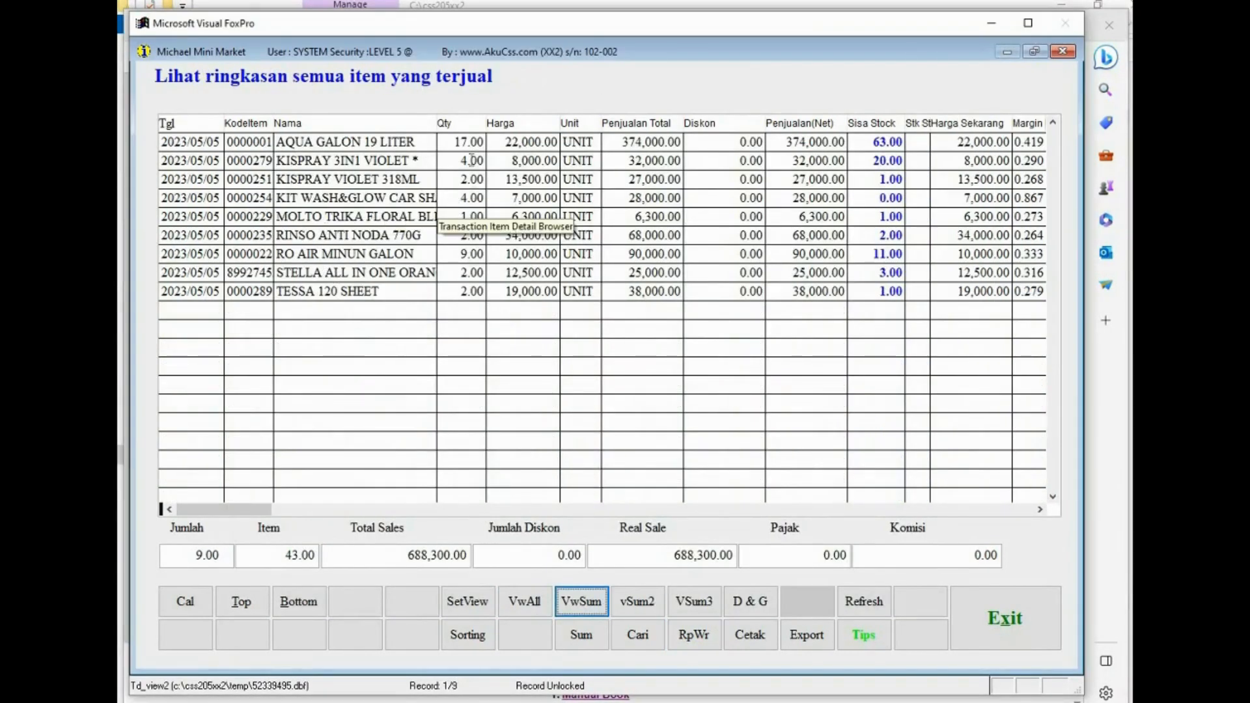
pyautogui.moveTo(449, 145); pyautogui.dragTo(483, 145)
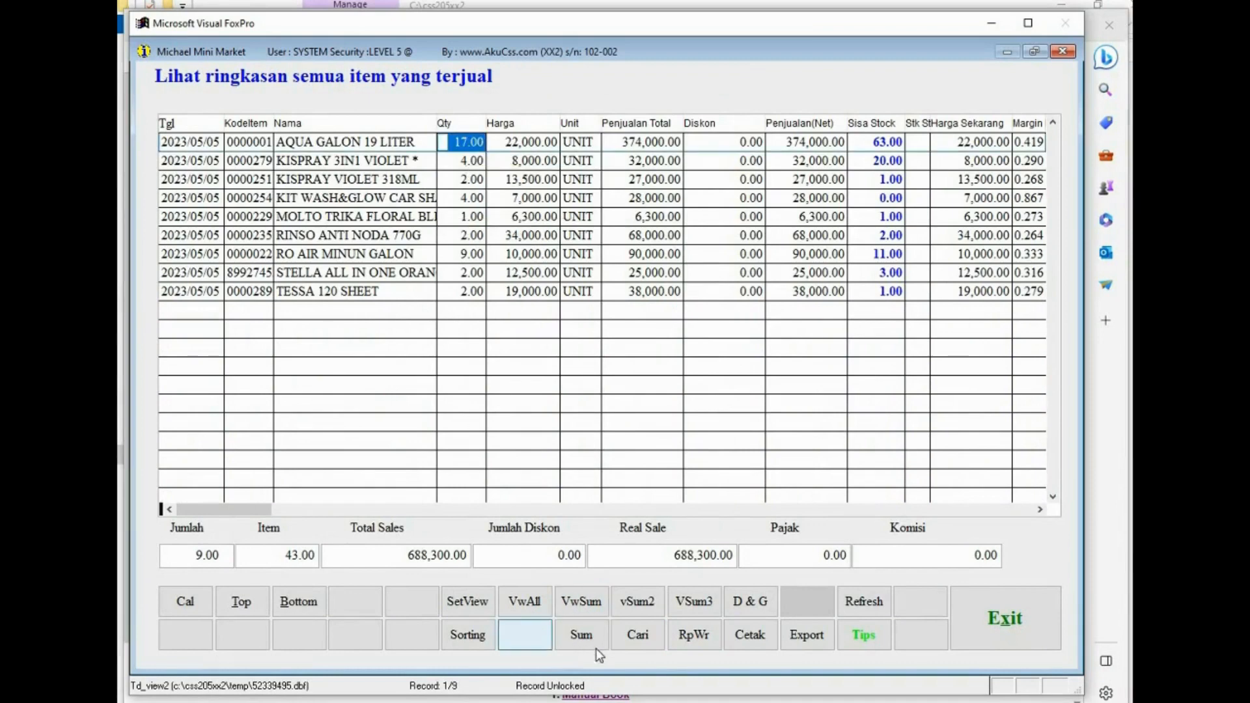
pyautogui.click(680, 637)
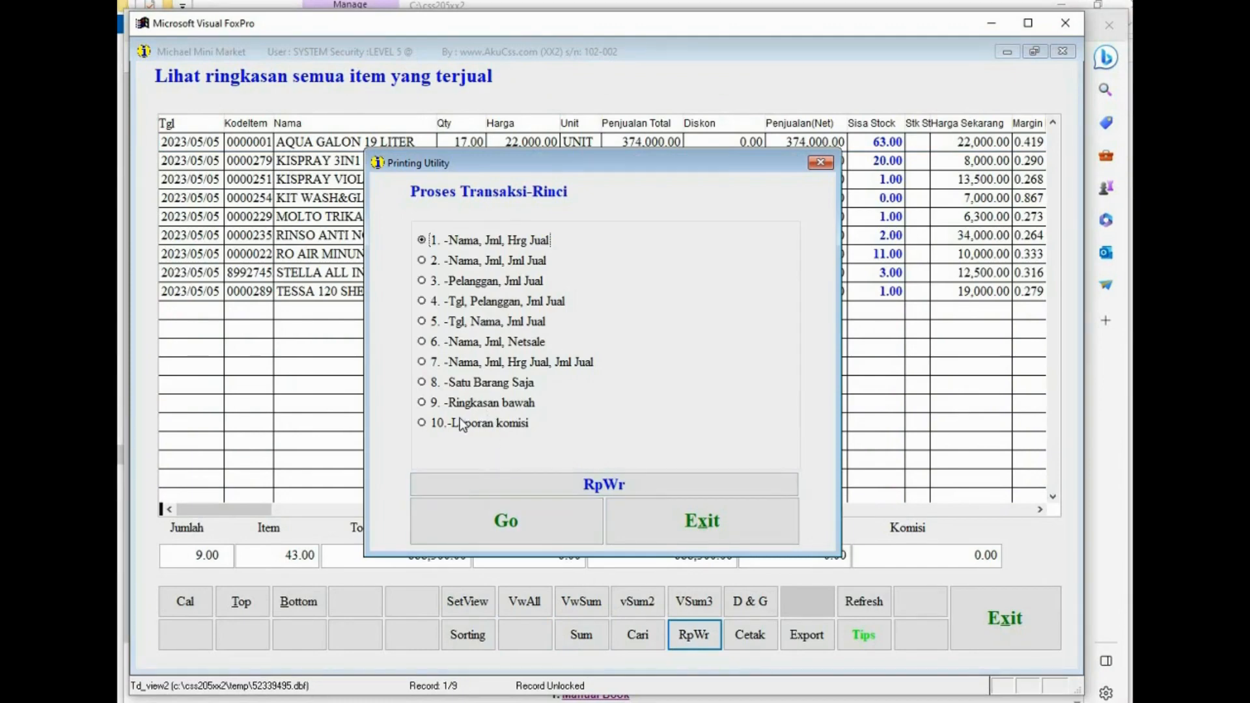
pyautogui.click(434, 343)
pyautogui.click(514, 521)
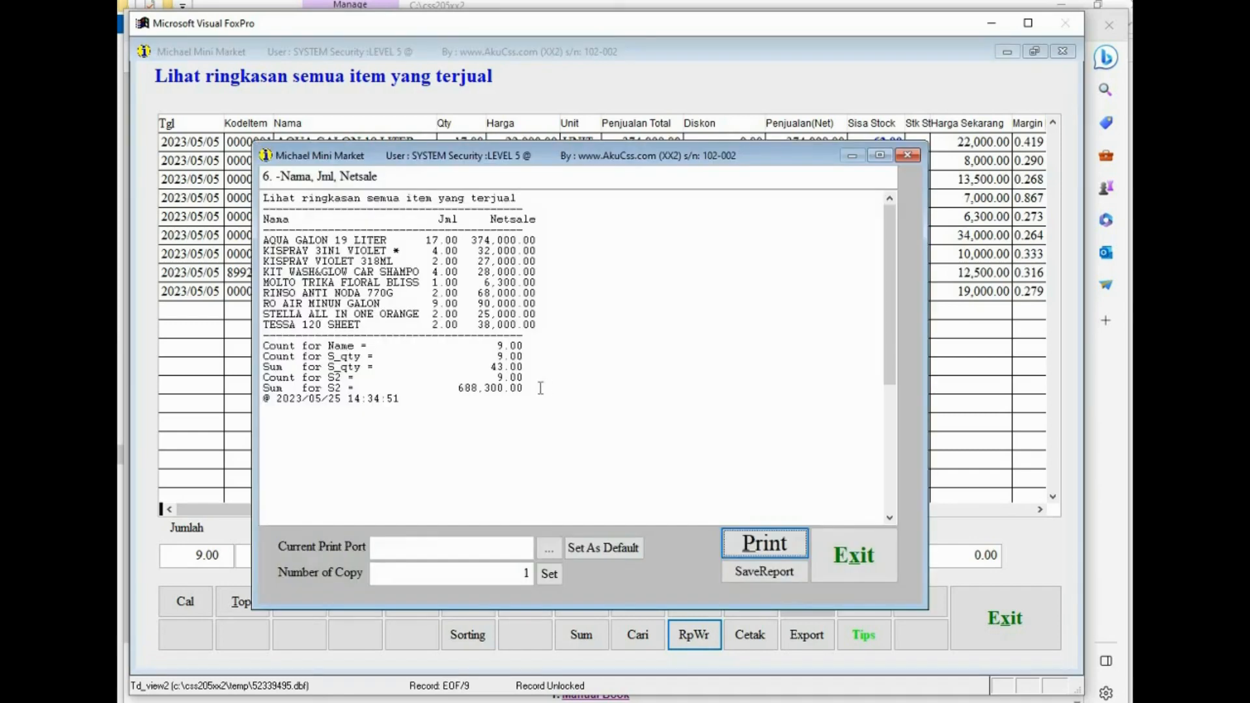
pyautogui.moveTo(412, 241); pyautogui.dragTo(262, 241)
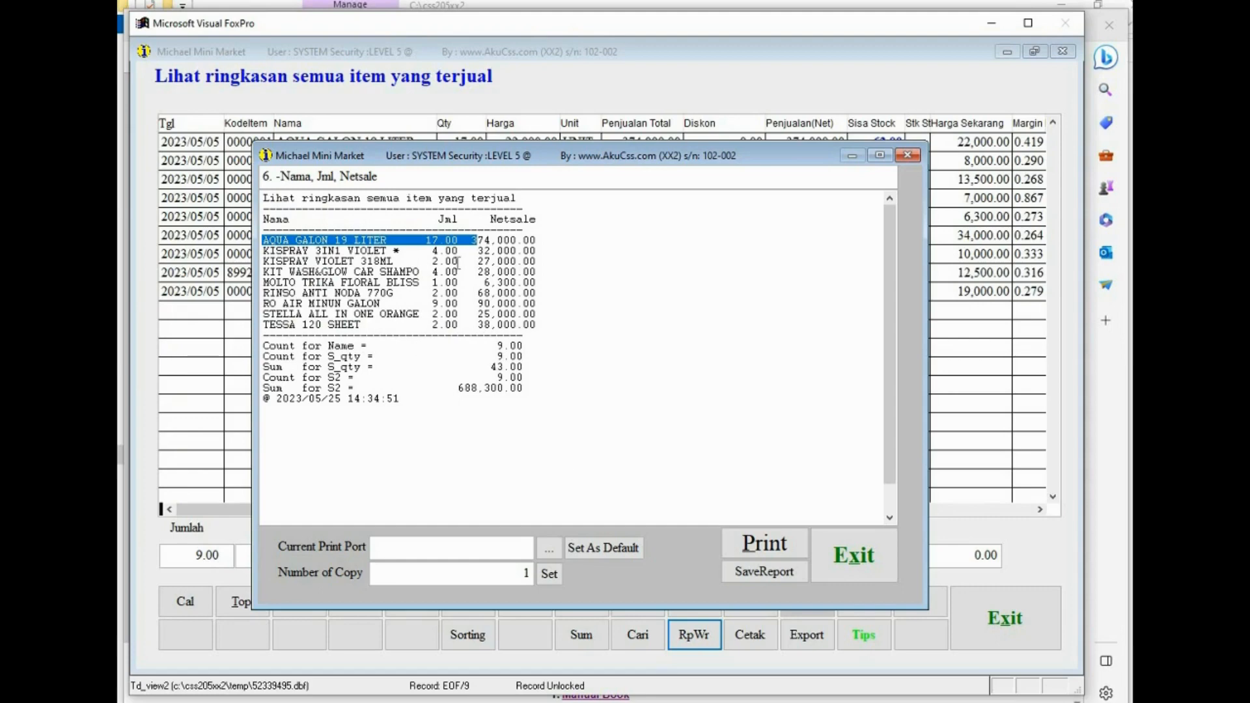
pyautogui.click(847, 554)
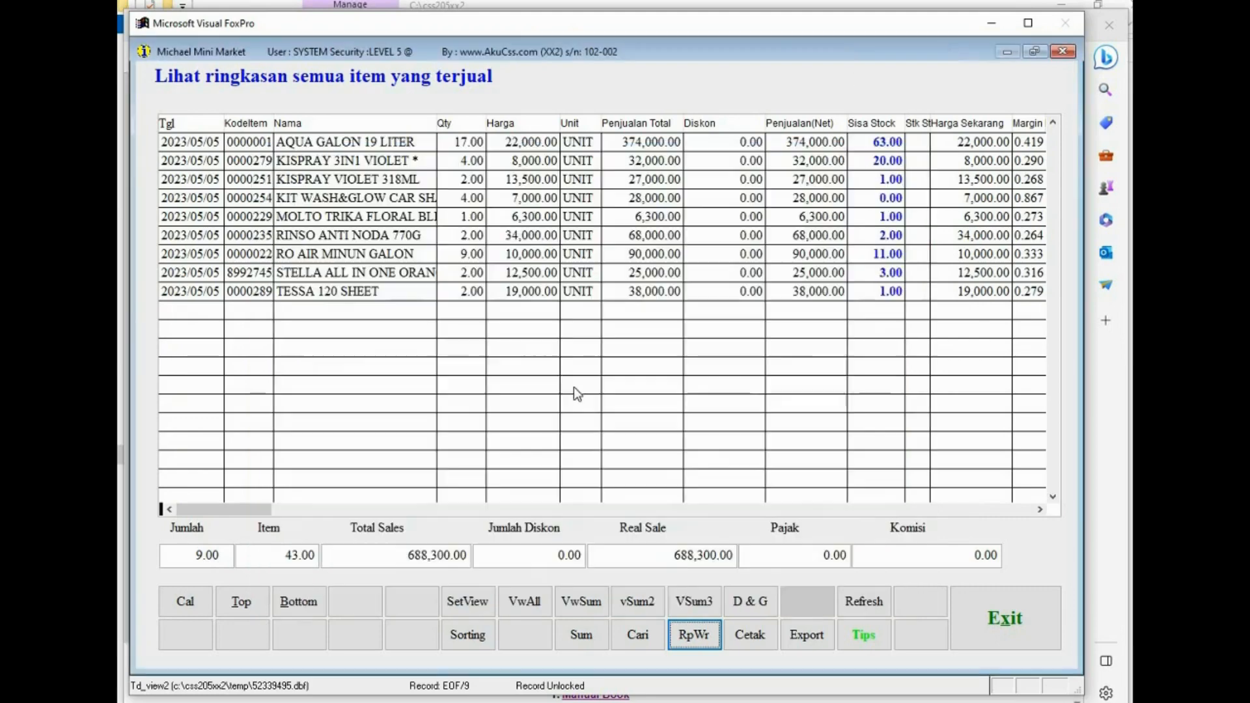
# - Open the RpWr Report Writer from the printing utility and add a new report format
pyautogui.click(692, 639)
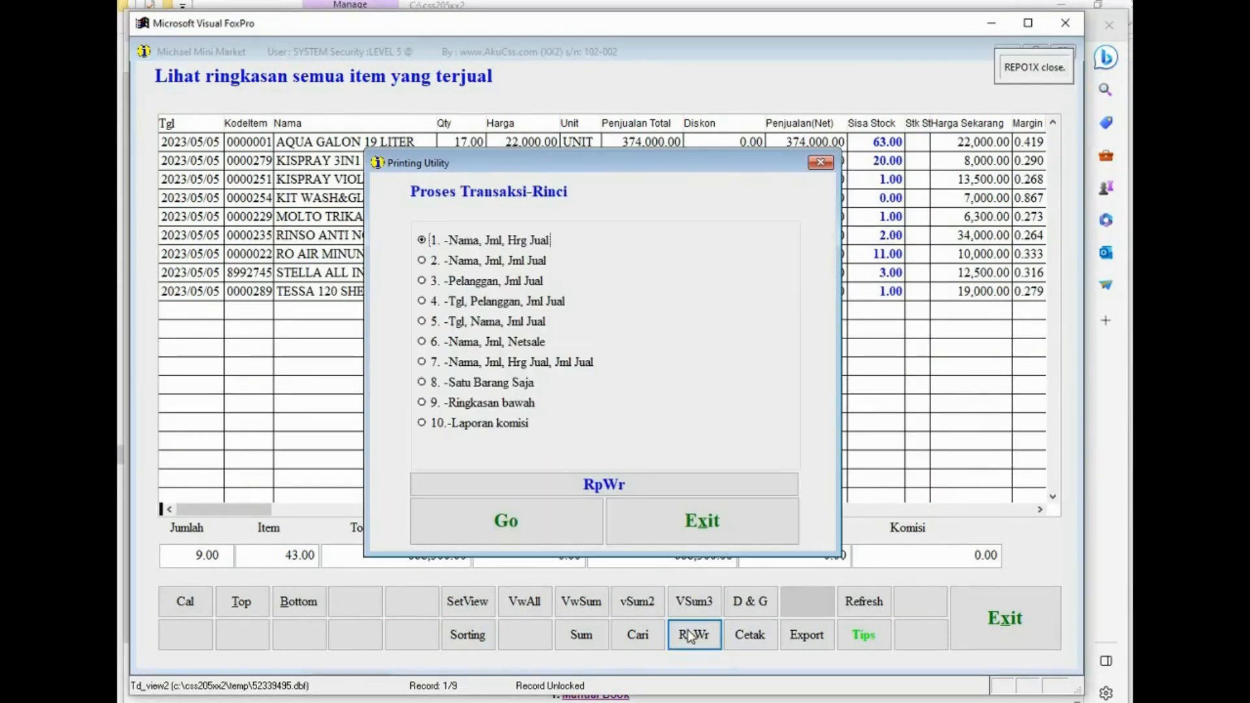
pyautogui.click(605, 485)
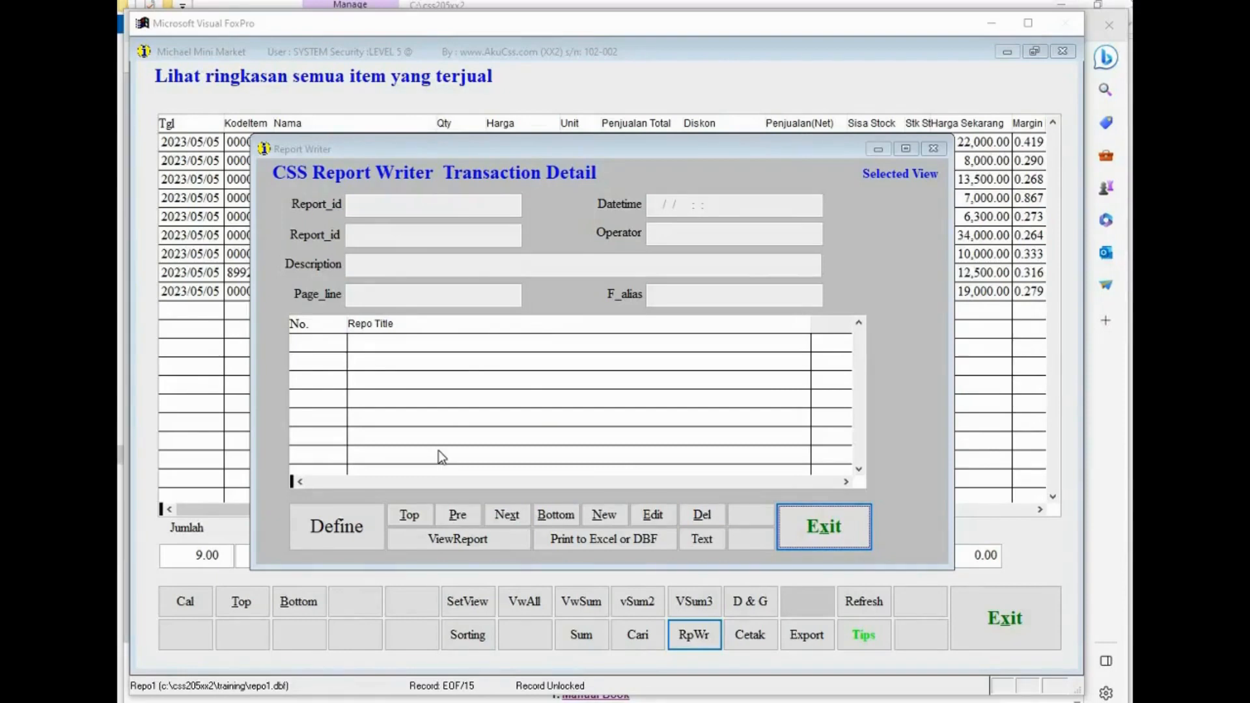
pyautogui.click(592, 515)
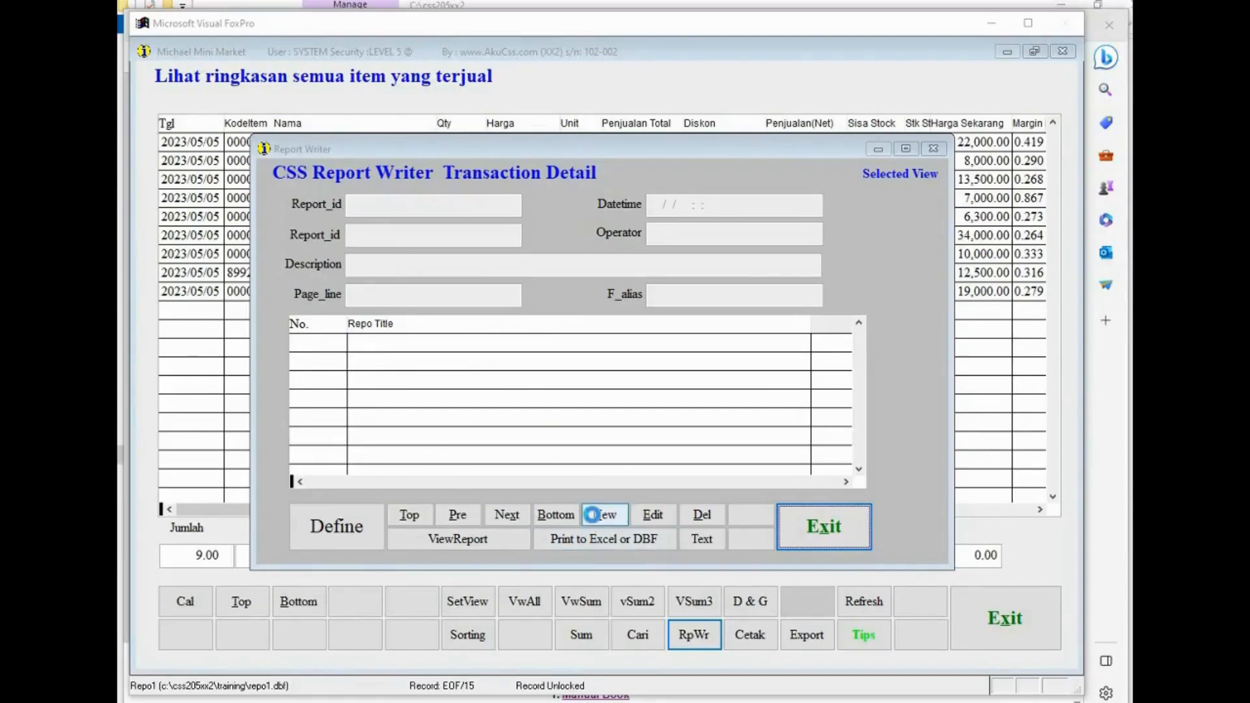
pyautogui.click(498, 428)
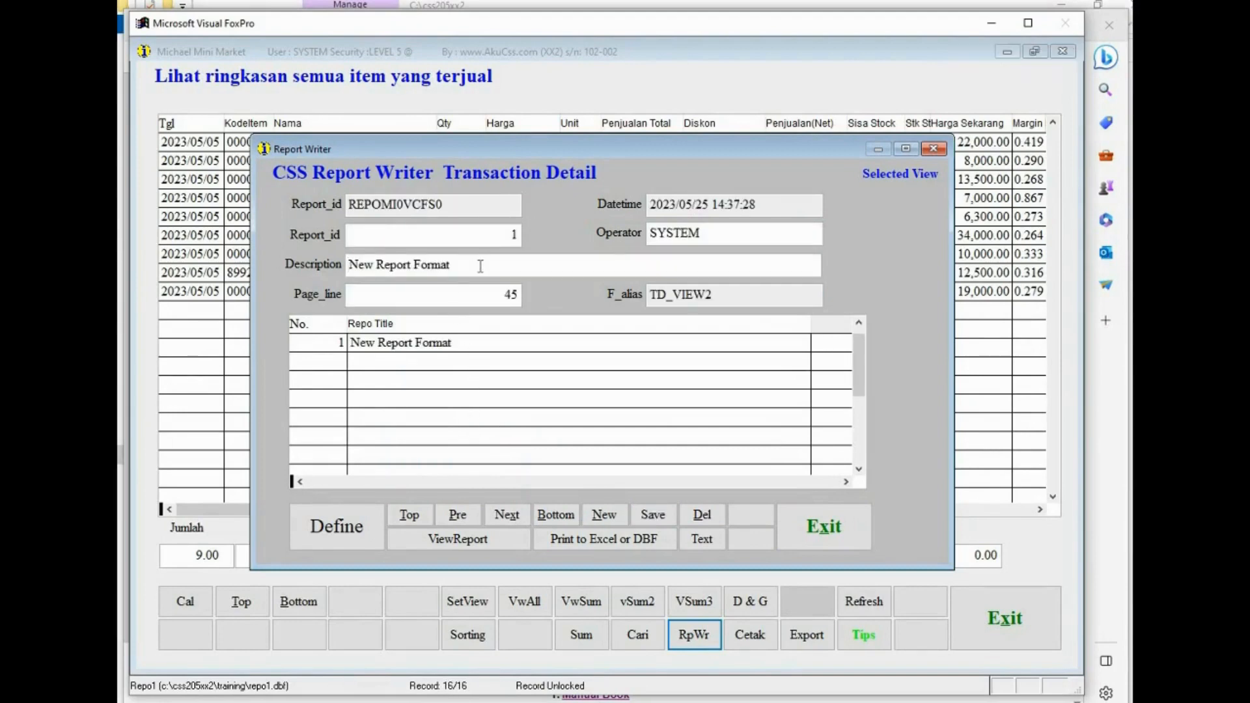
# - Set the new report format's description to 3 column
pyautogui.moveTo(483, 264); pyautogui.dragTo(334, 256)
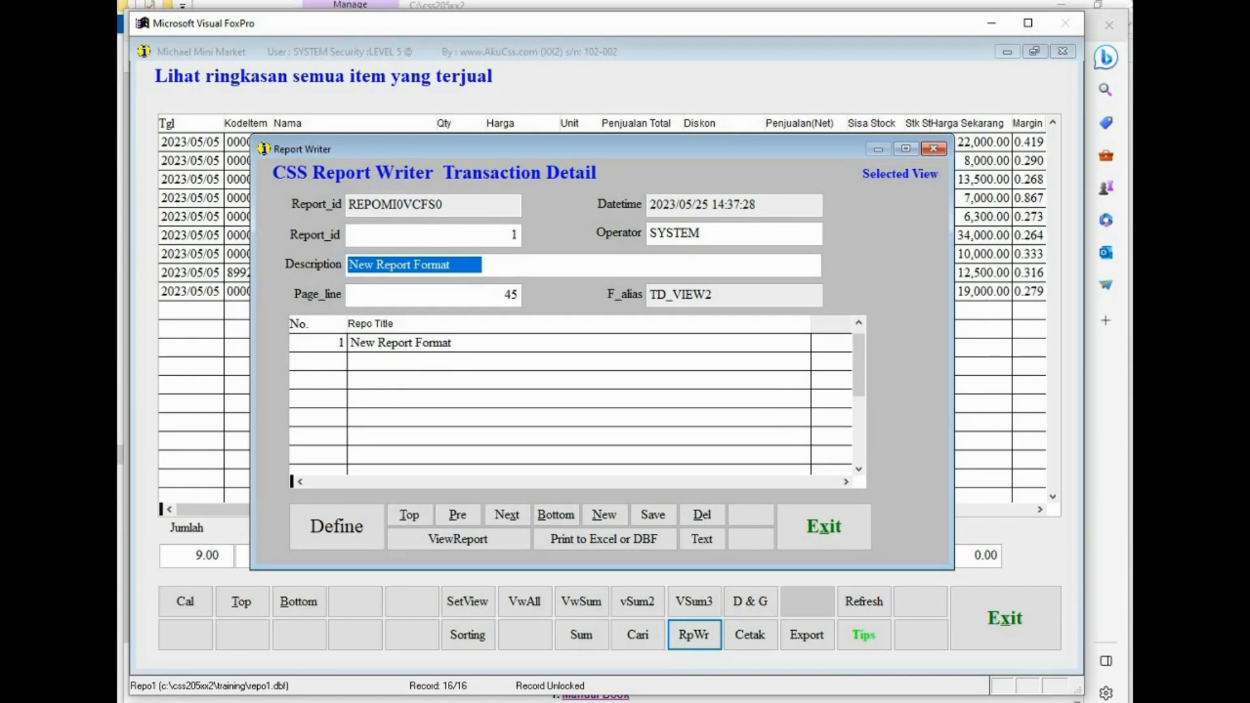
pyautogui.write('3 column')
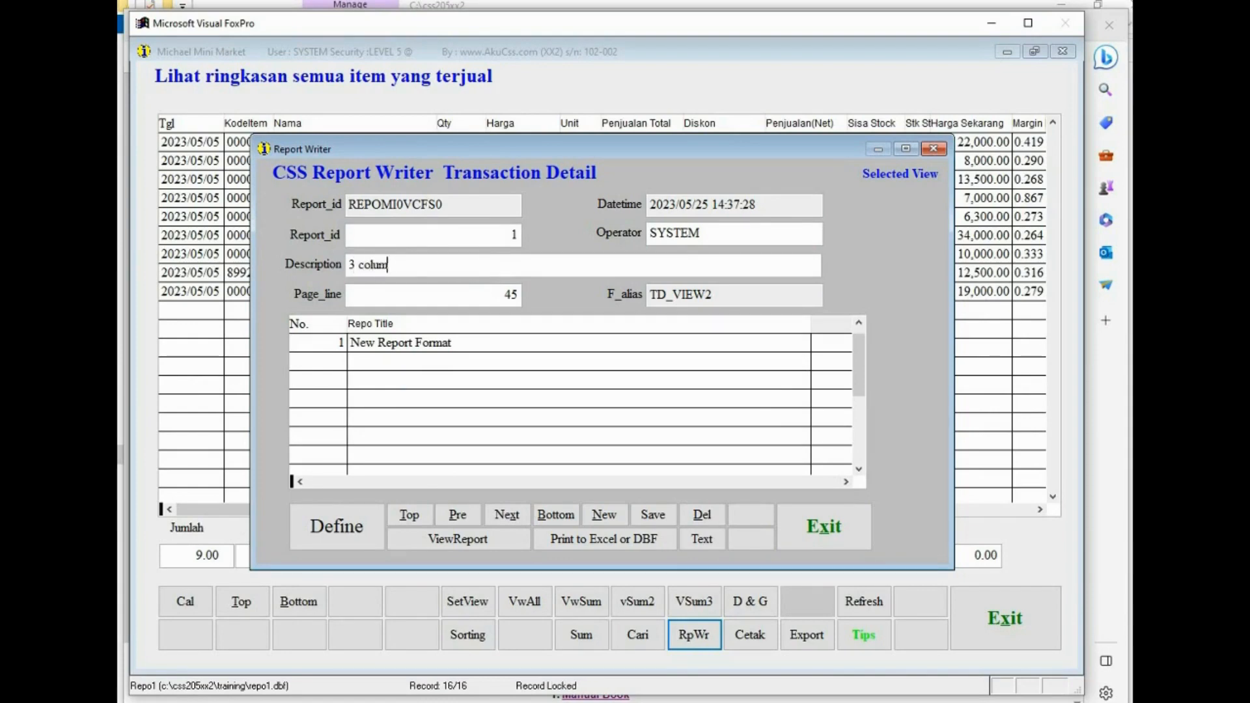
pyautogui.click(458, 343)
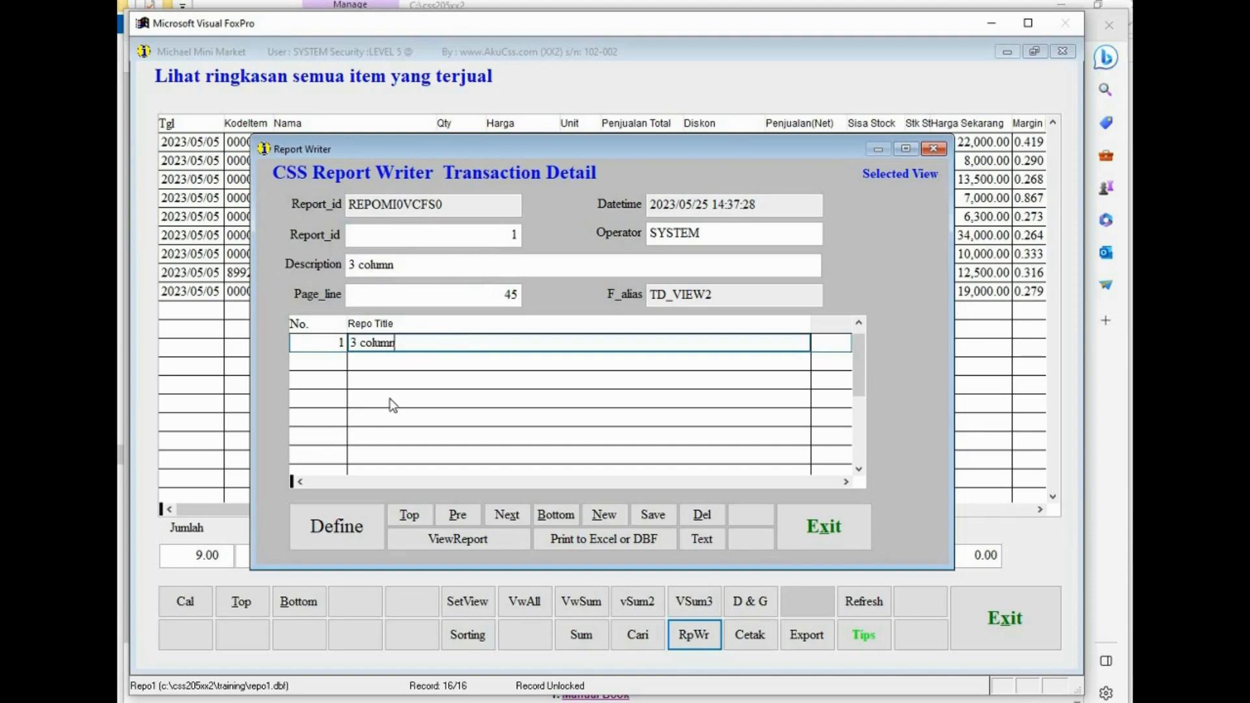
# - Define the report fields, giving NAME sequence 1, S_QTY sequence 2 and SALETOTAL sequence 3
pyautogui.click(337, 526)
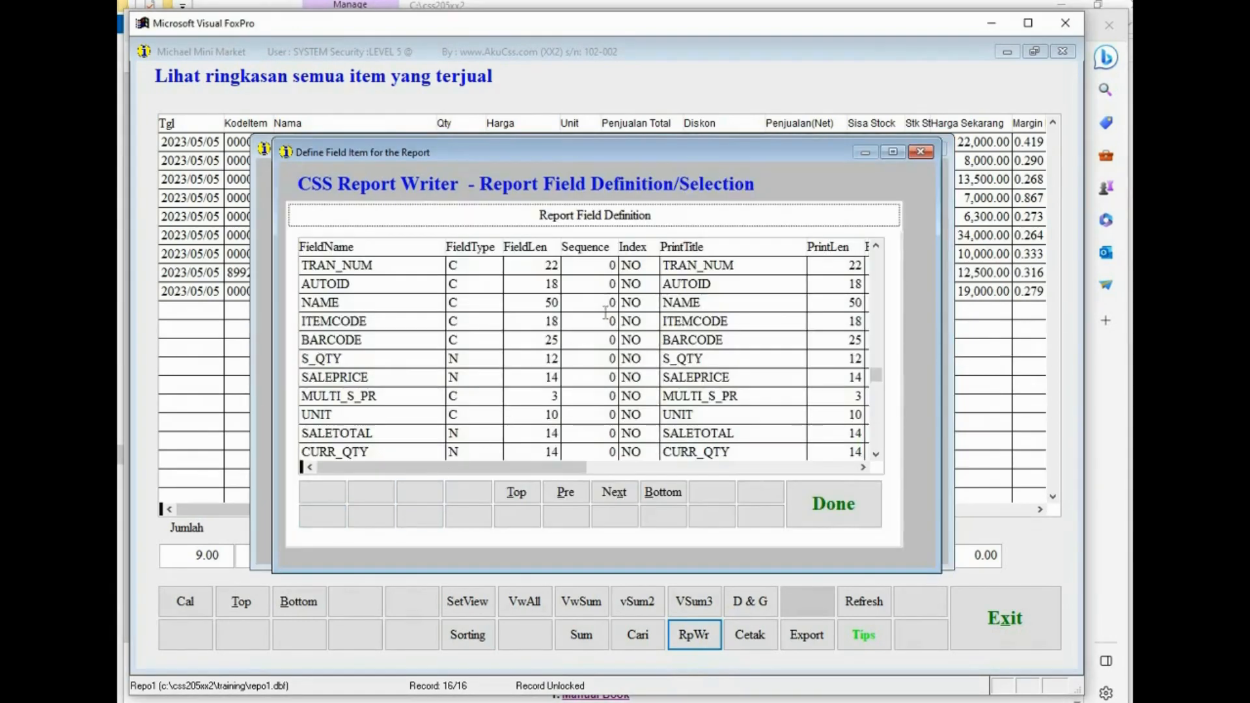
pyautogui.click(606, 304)
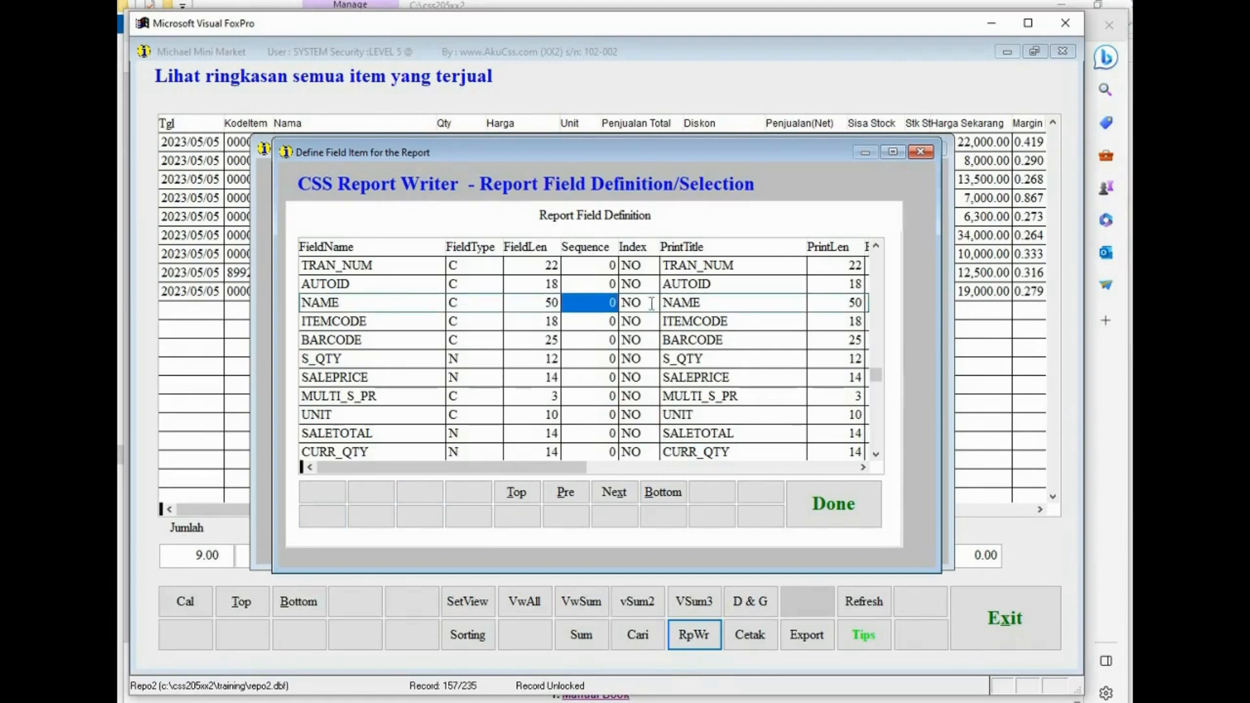
pyautogui.write('1')
pyautogui.click(616, 359)
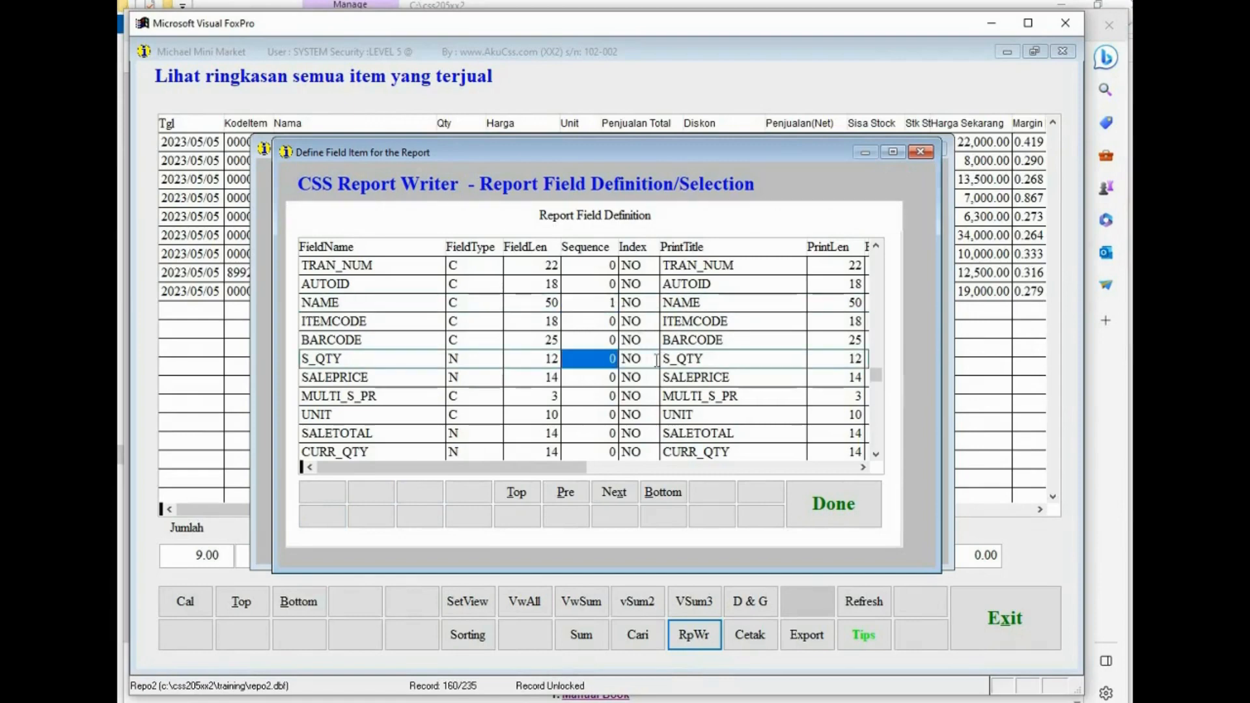
pyautogui.write('2')
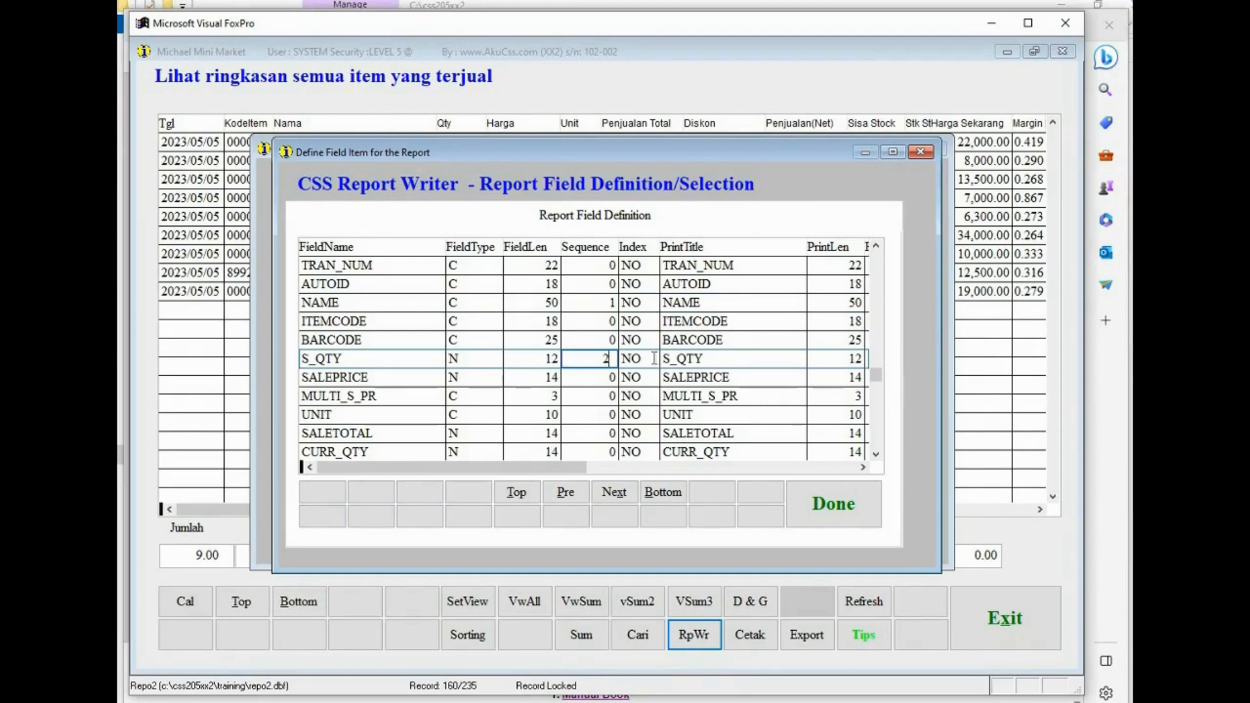
pyautogui.click(596, 431)
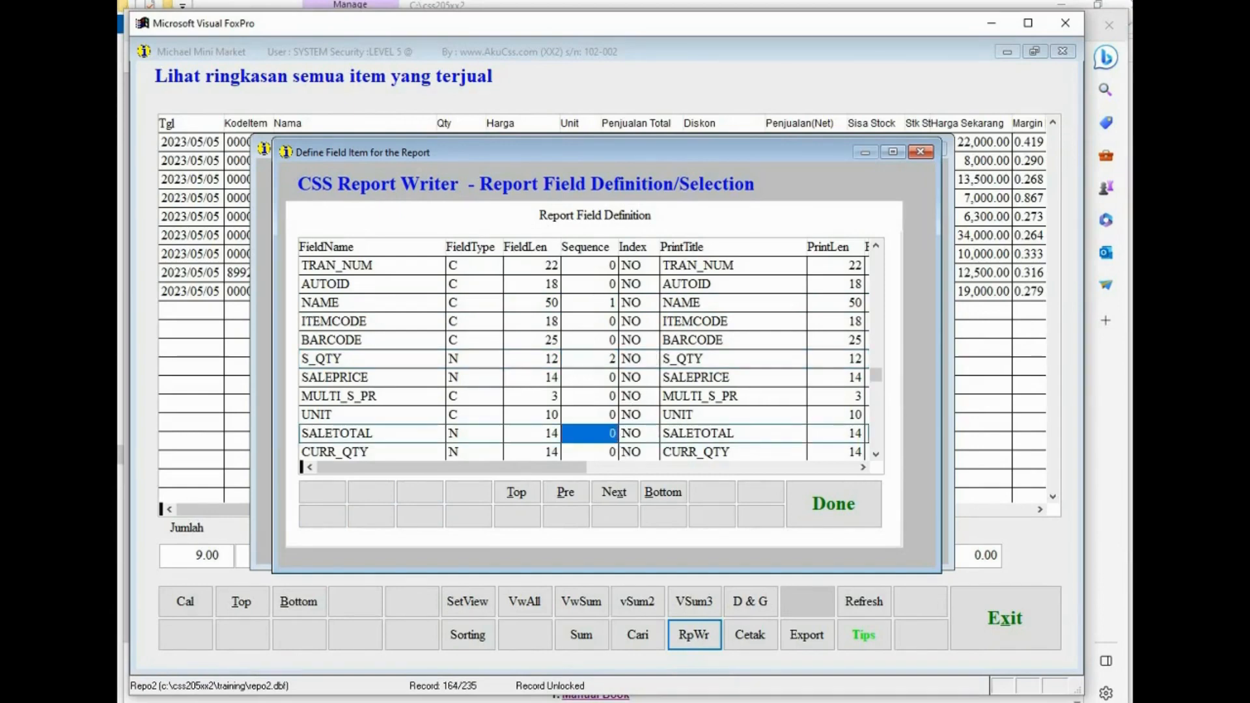
pyautogui.write('3')
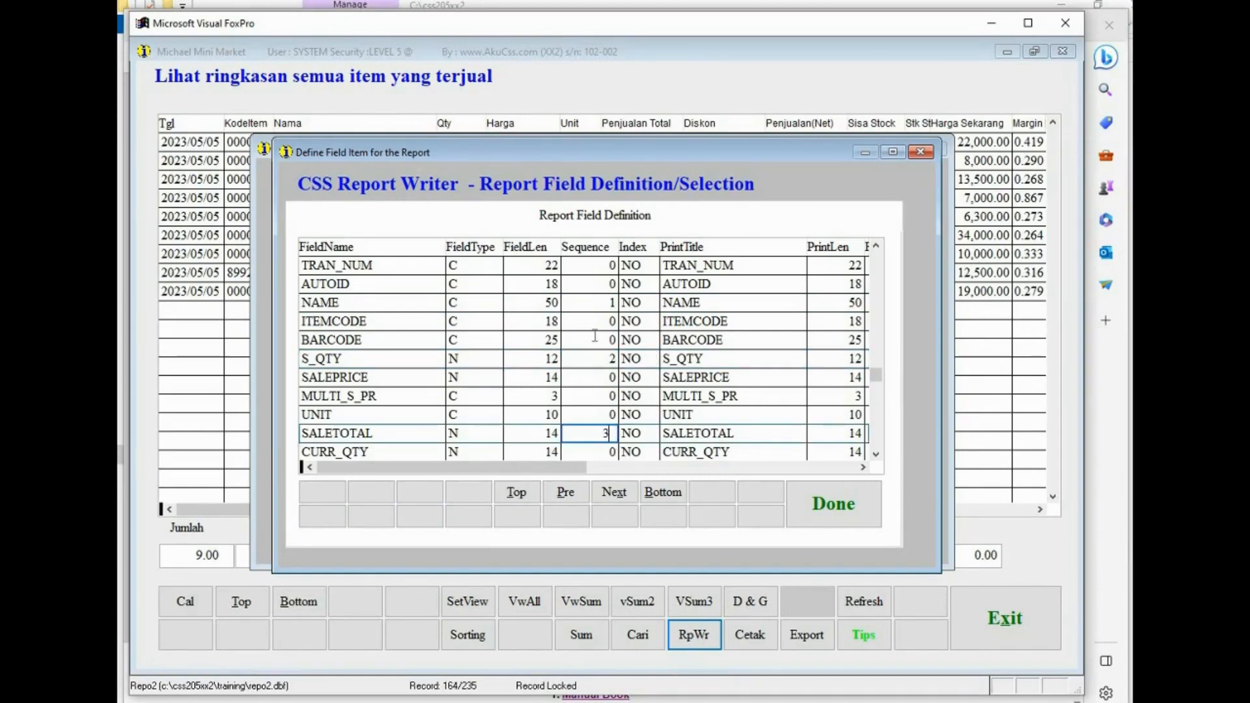
pyautogui.click(647, 491)
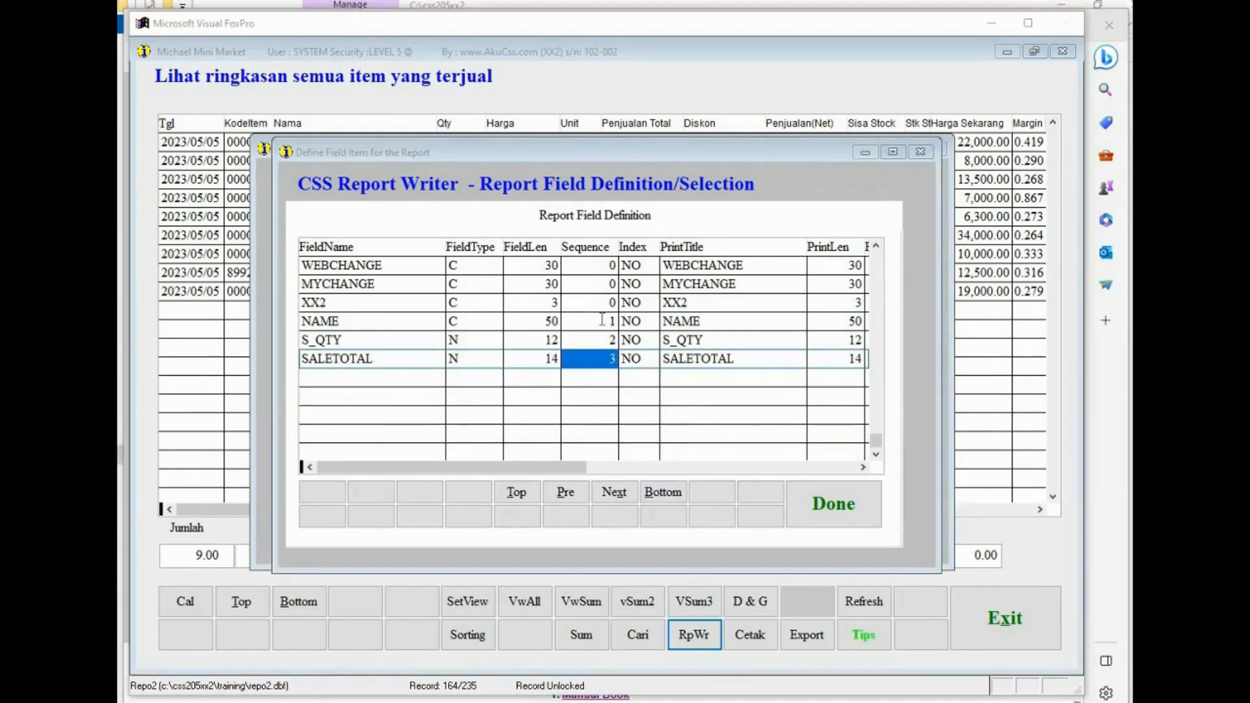
# - Set print lengths of NAME to 10, S_QTY to 5 and SALETOTAL to 10, then finish the field definition
pyautogui.click(602, 320)
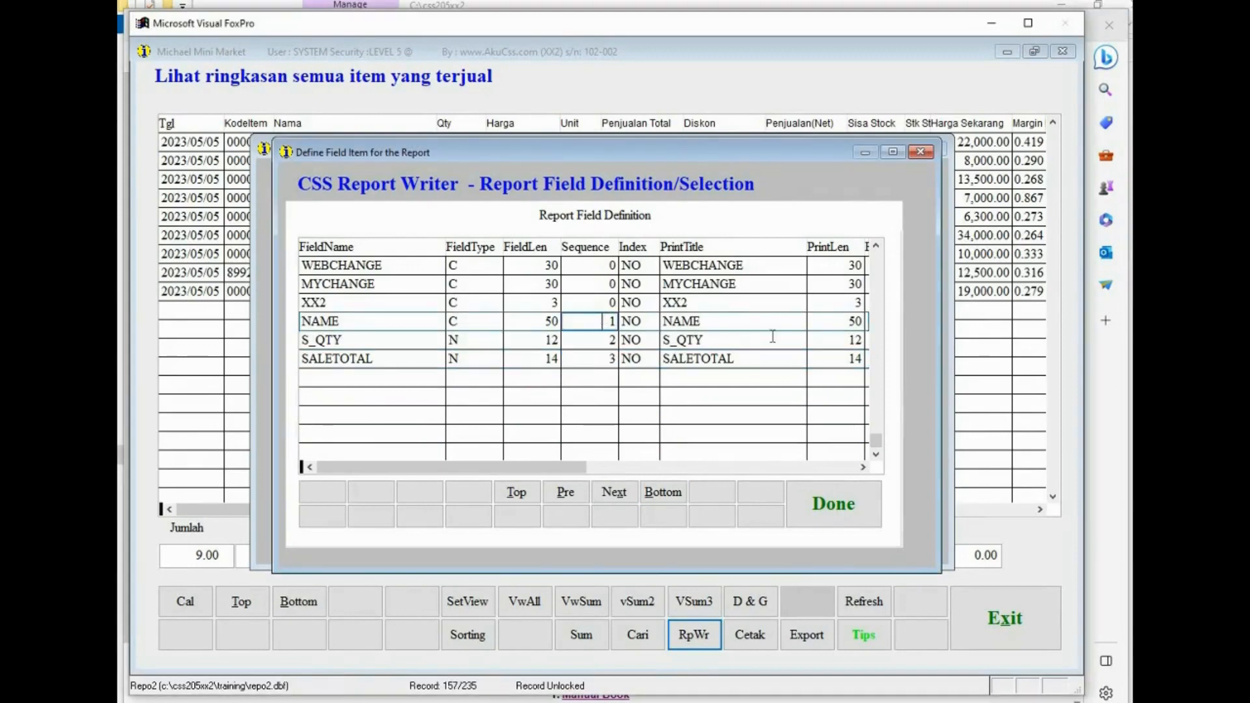
pyautogui.click(840, 321)
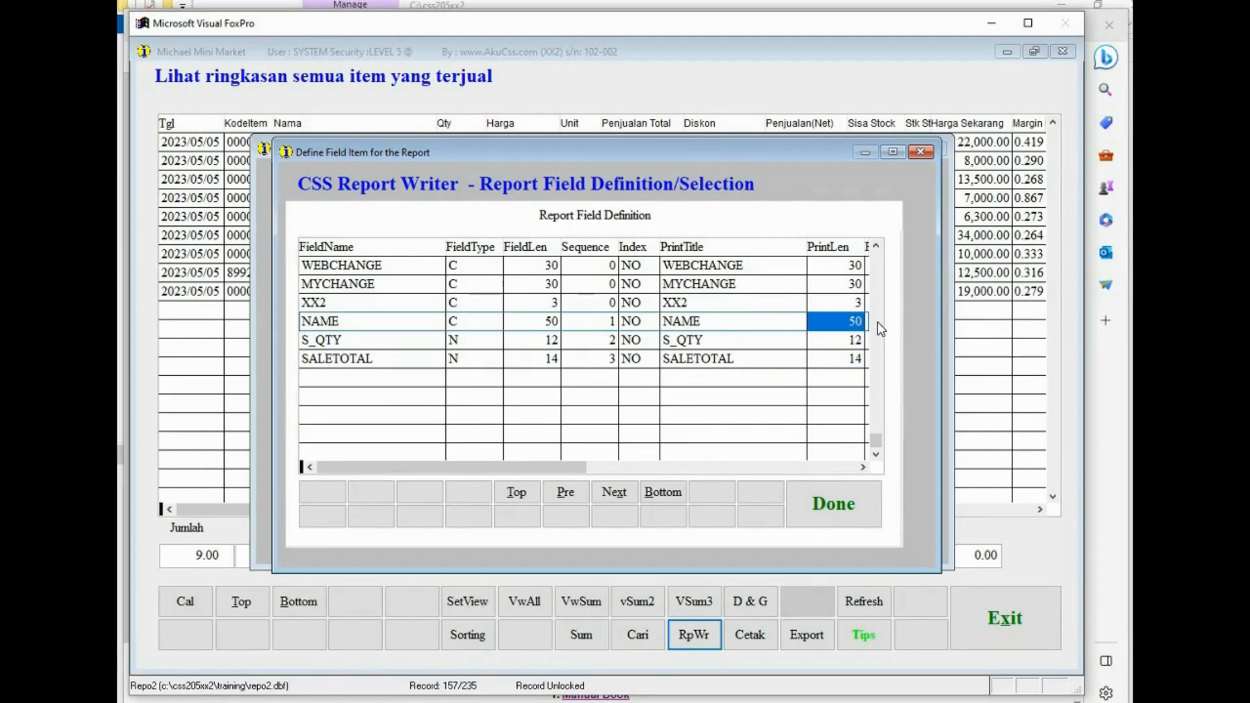
pyautogui.write('10')
pyautogui.press('Down')
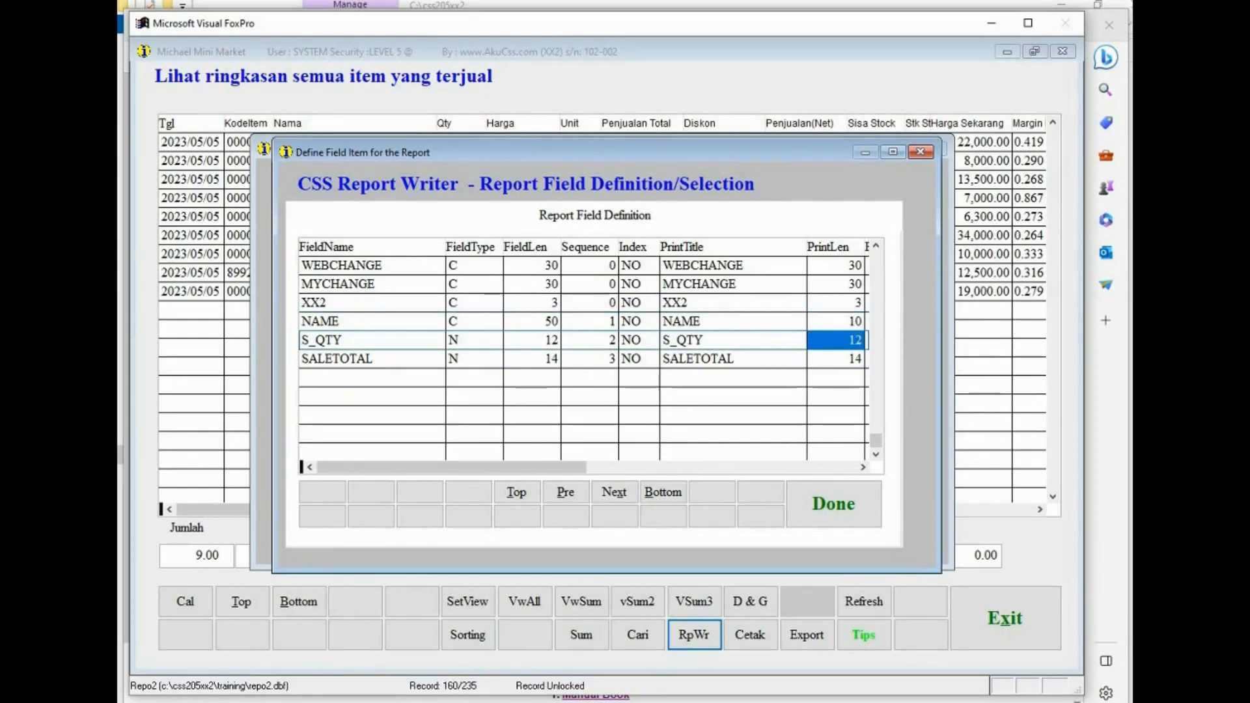
pyautogui.write('5')
pyautogui.press('Down')
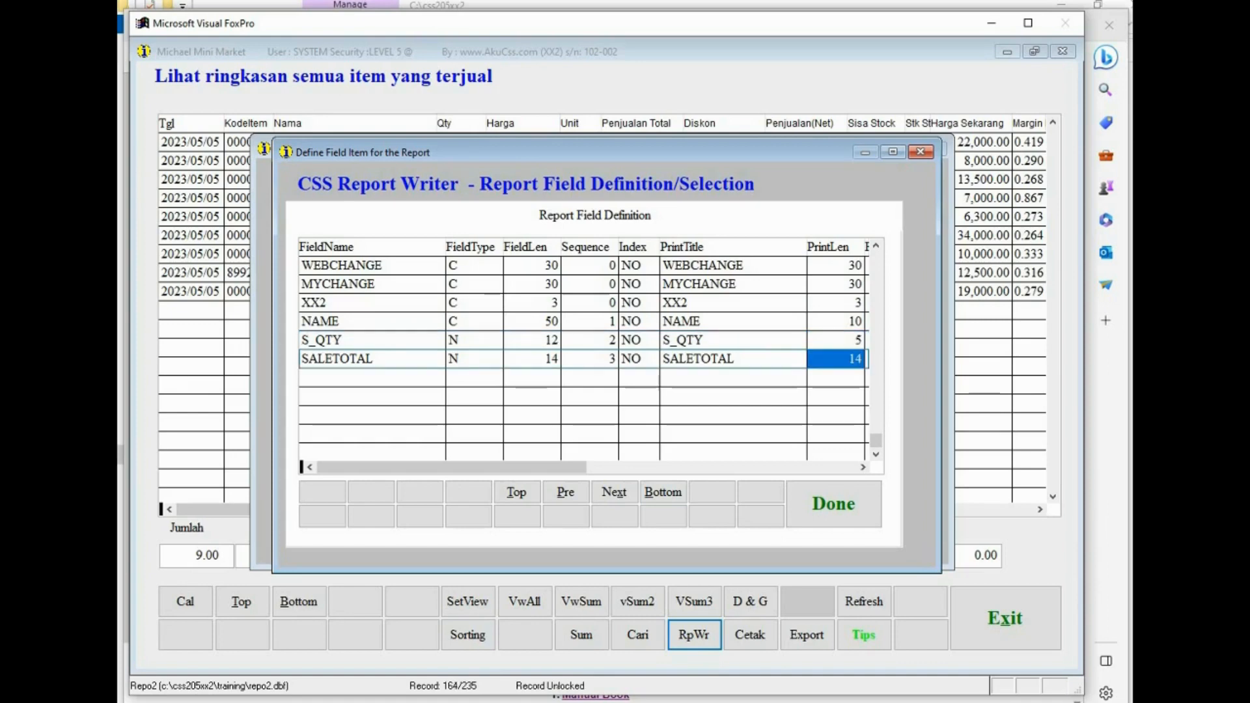
pyautogui.write('10')
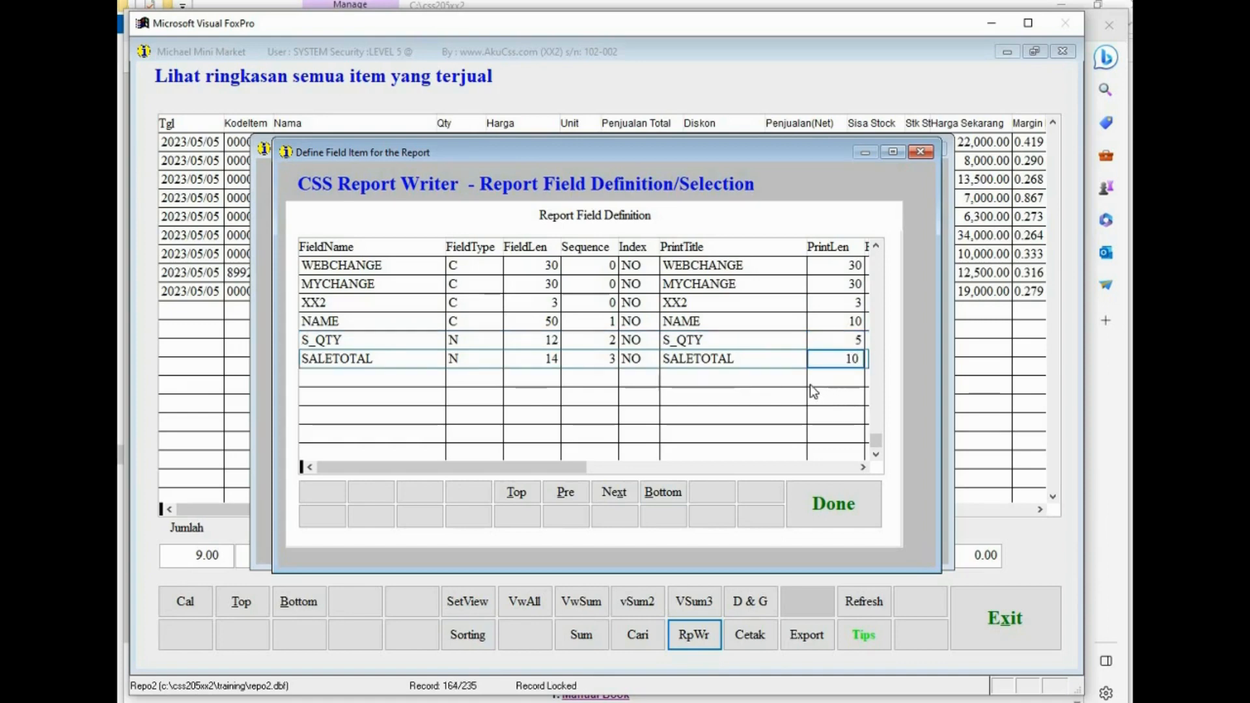
pyautogui.click(820, 323)
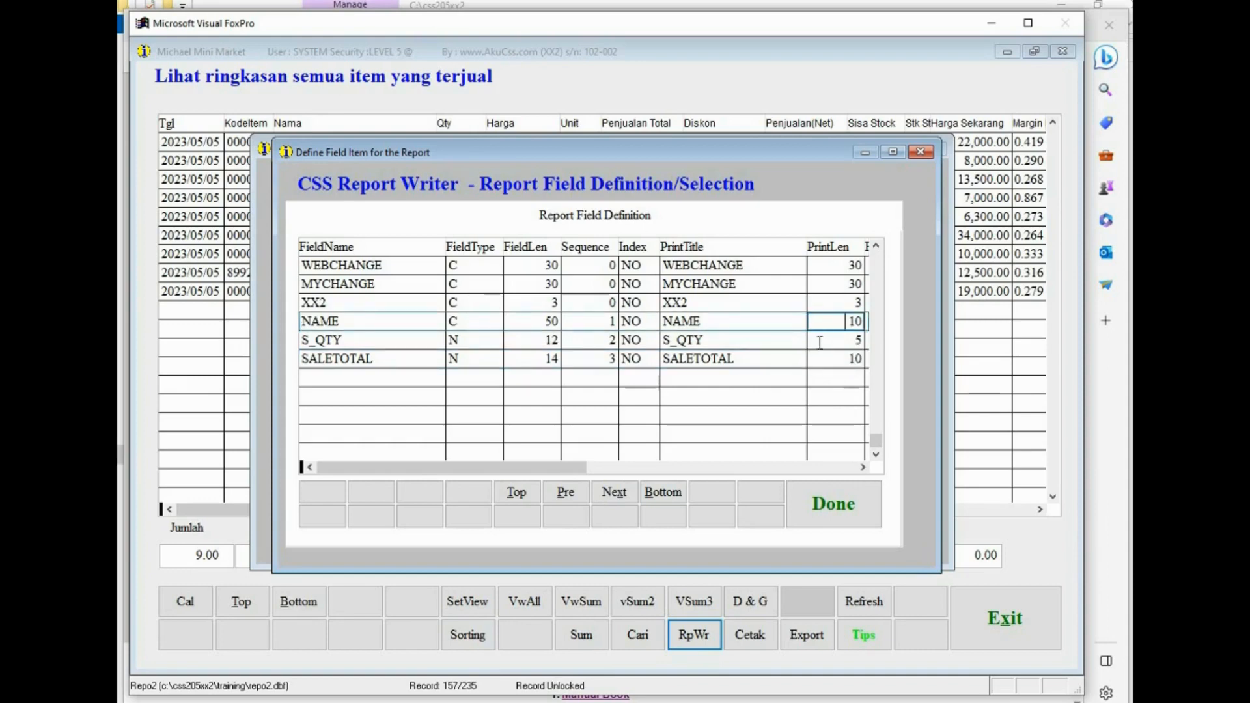
pyautogui.click(820, 342)
pyautogui.click(817, 360)
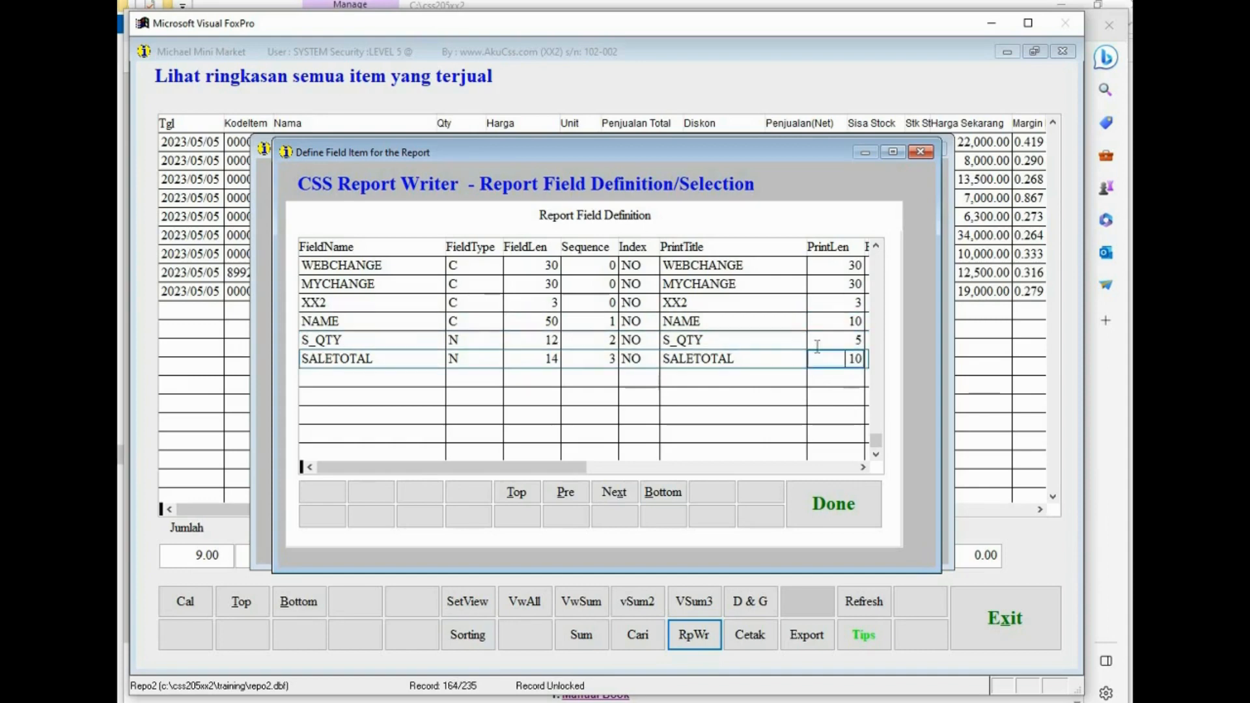
pyautogui.click(830, 509)
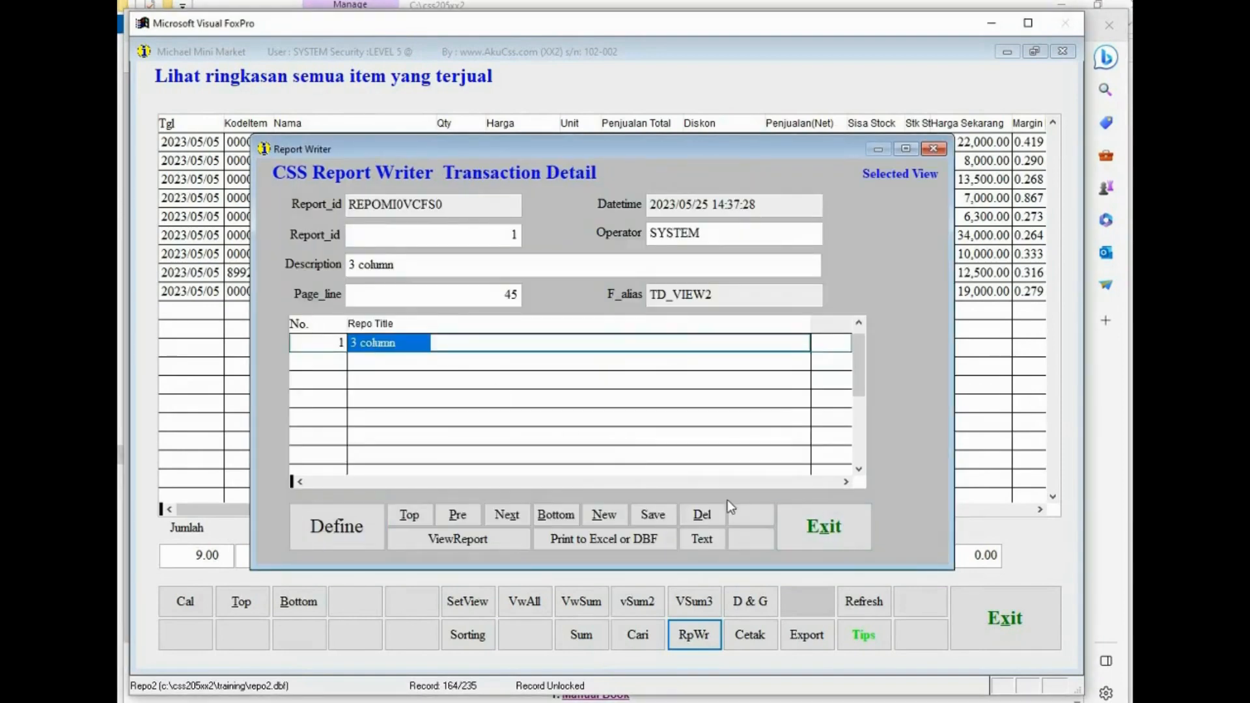
# - Print the 3 column report as text, examine its columns and summary, and close the preview
pyautogui.click(718, 536)
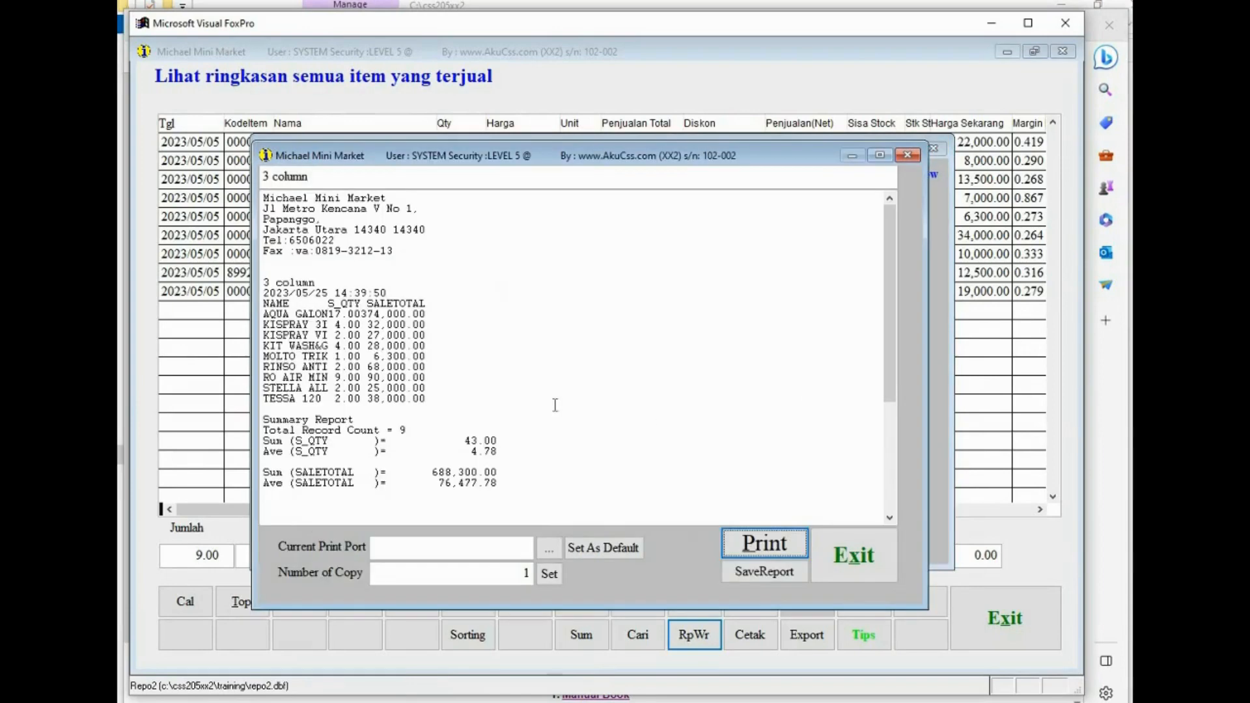
pyautogui.moveTo(329, 324); pyautogui.dragTo(462, 337)
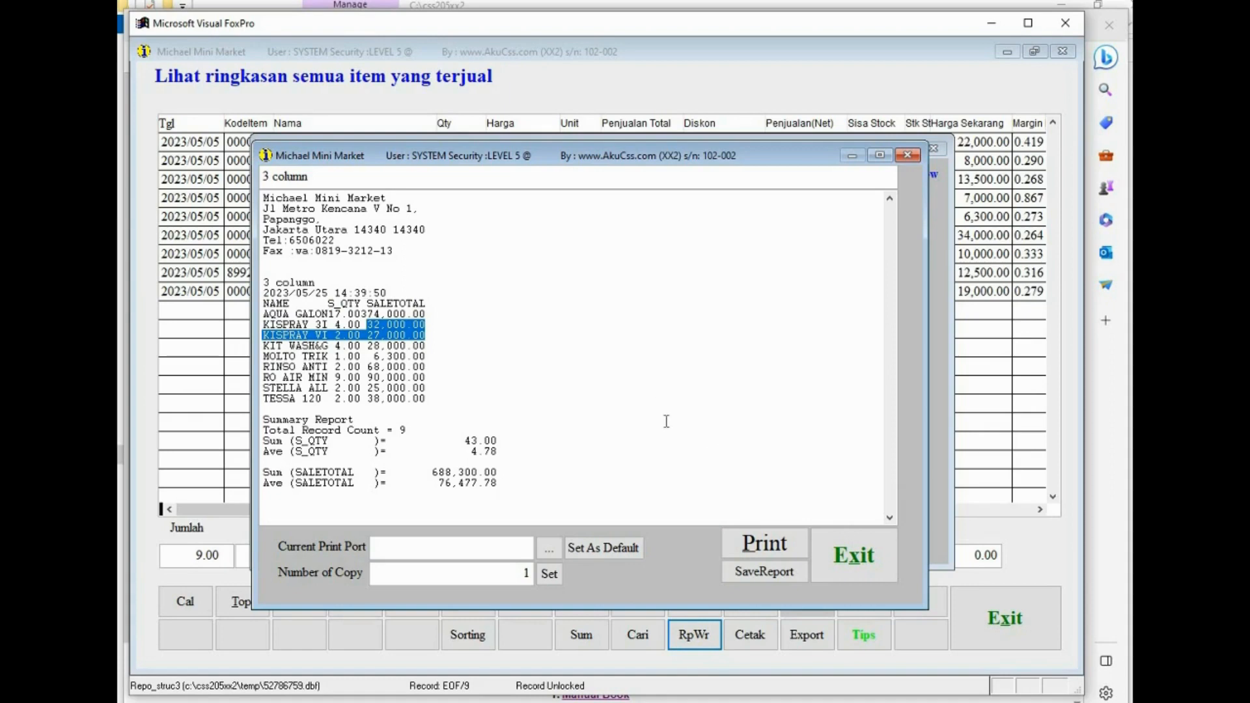
pyautogui.hotkey('alt', 'Tab')
pyautogui.click(854, 554)
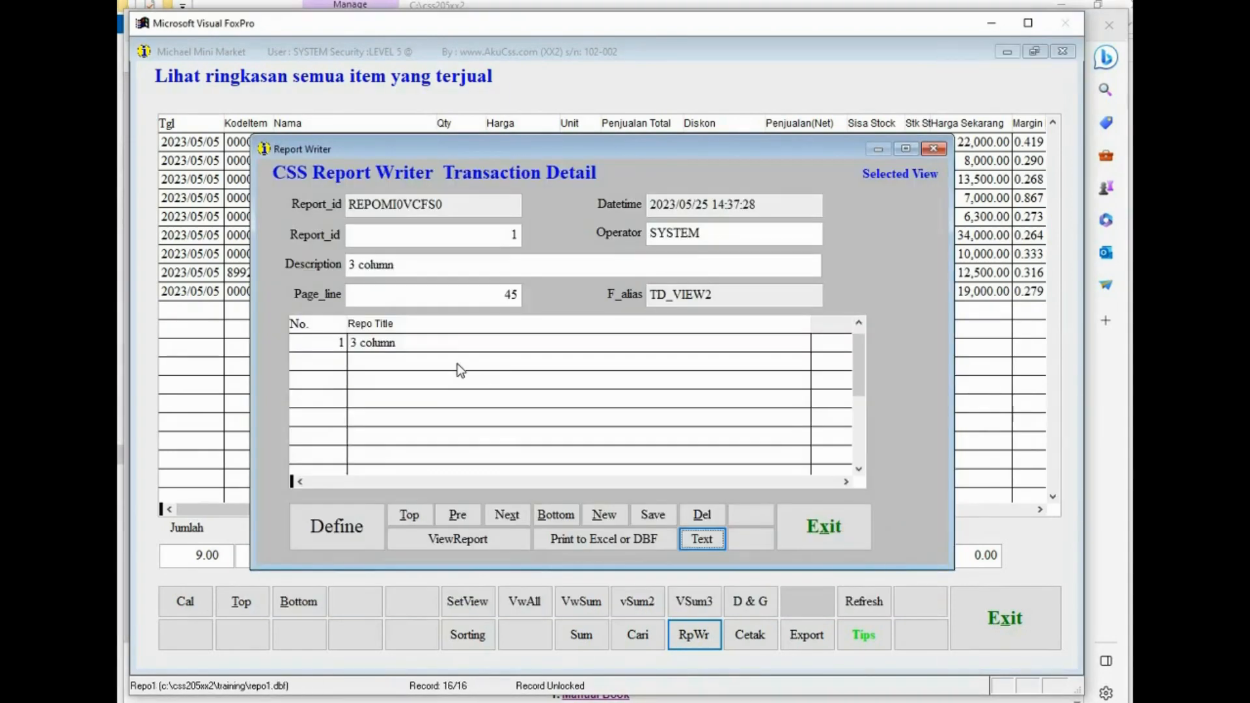
# - Add a new report format and set its description to 2 column
pyautogui.click(455, 345)
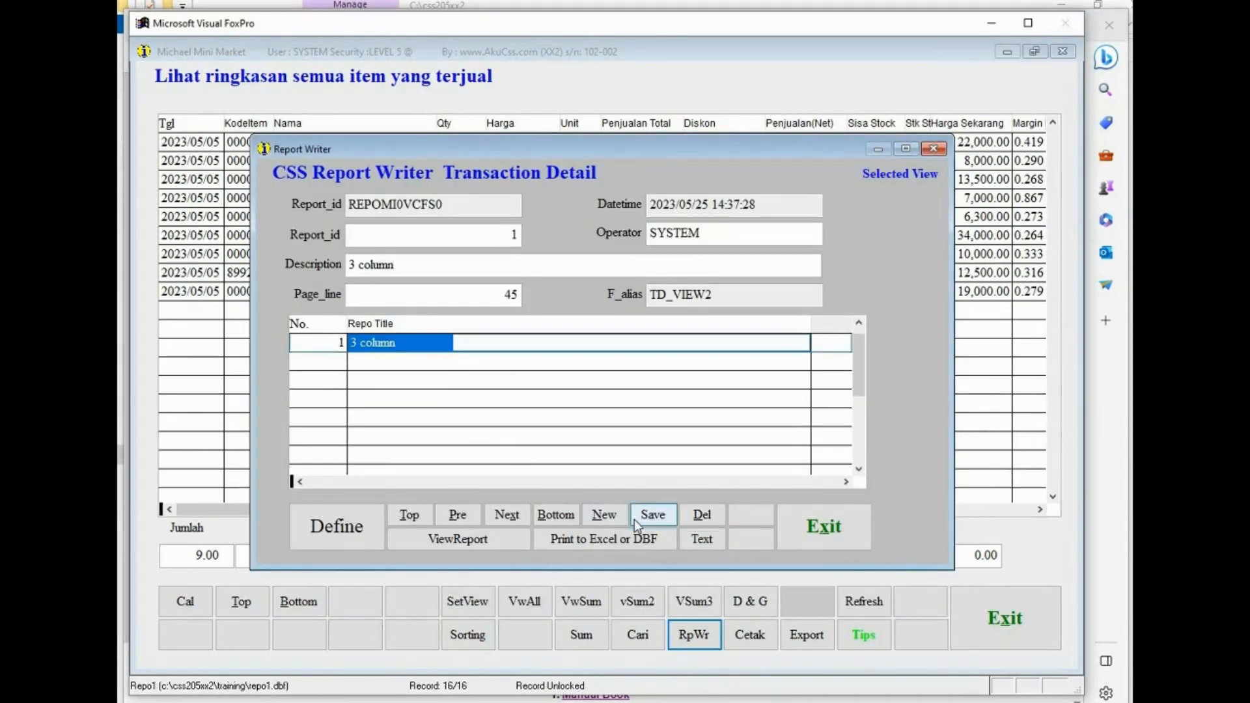
pyautogui.click(598, 518)
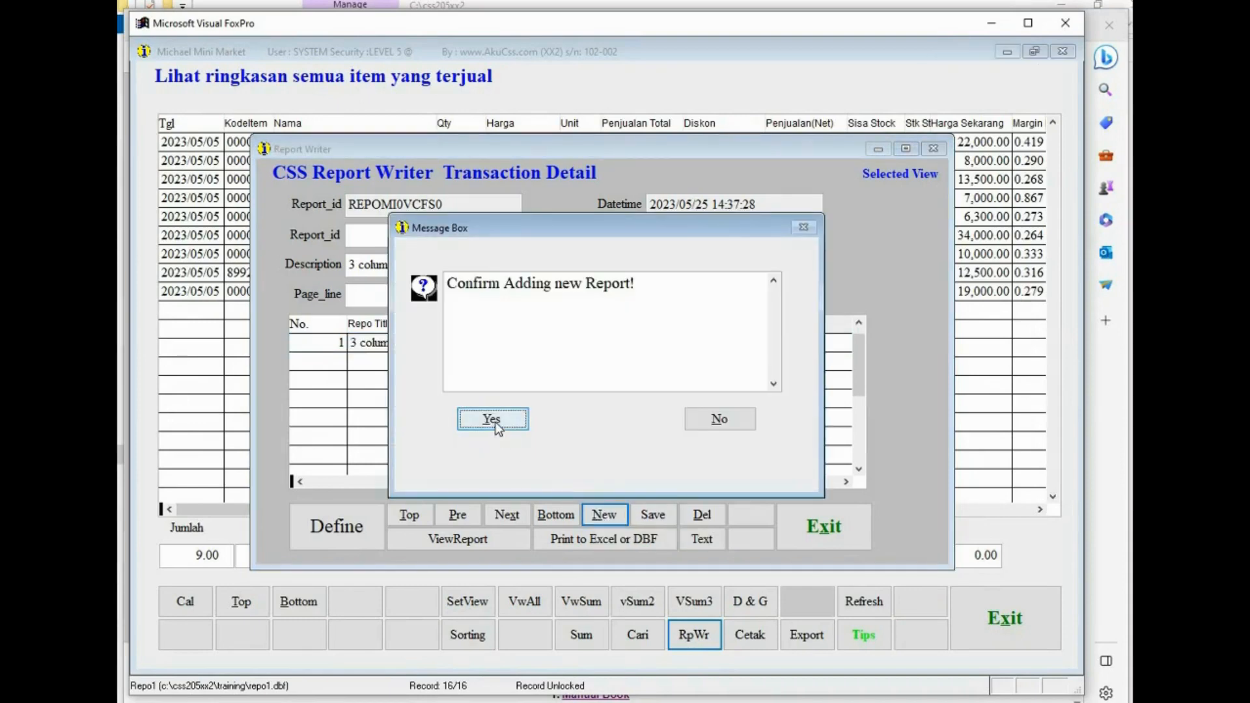
pyautogui.click(493, 421)
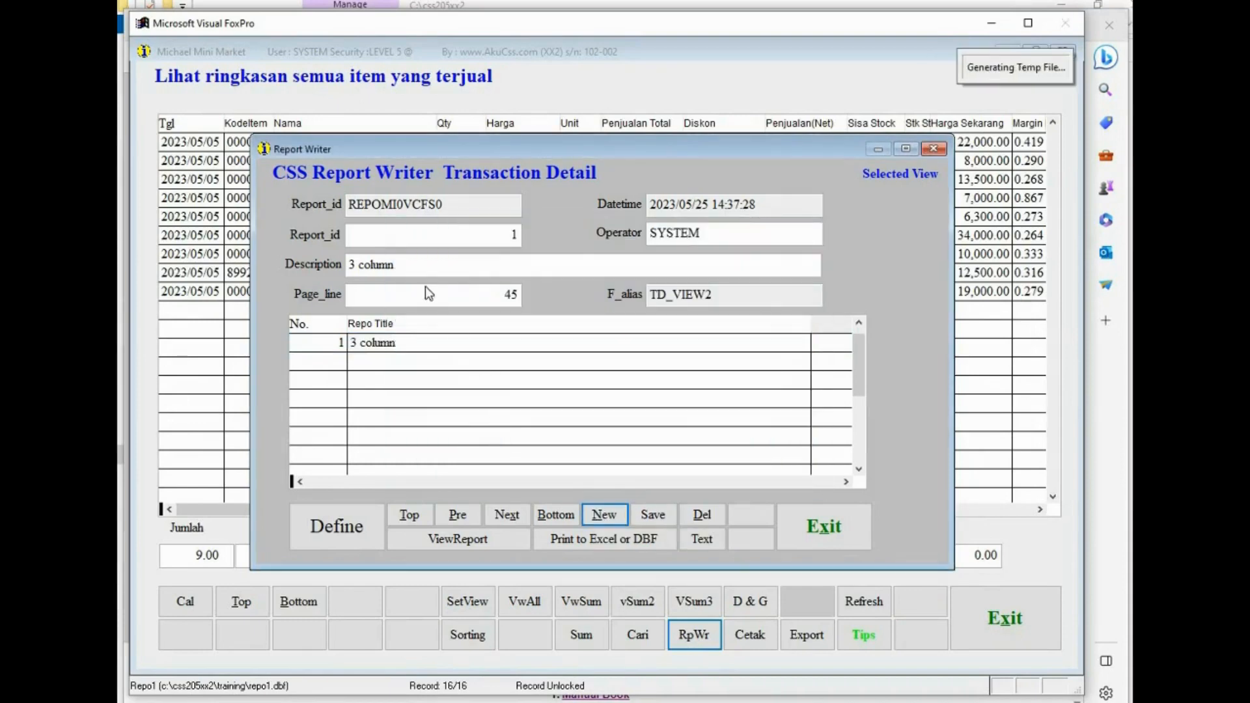
pyautogui.click(479, 266)
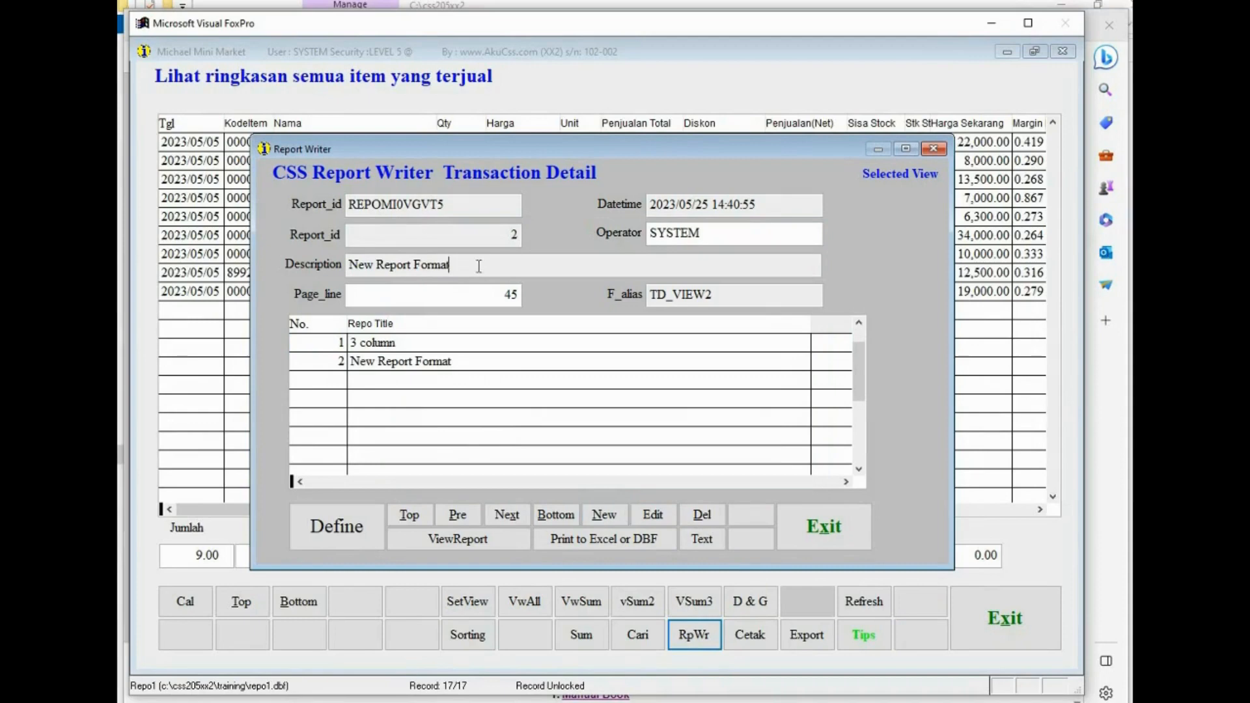
pyautogui.click(648, 515)
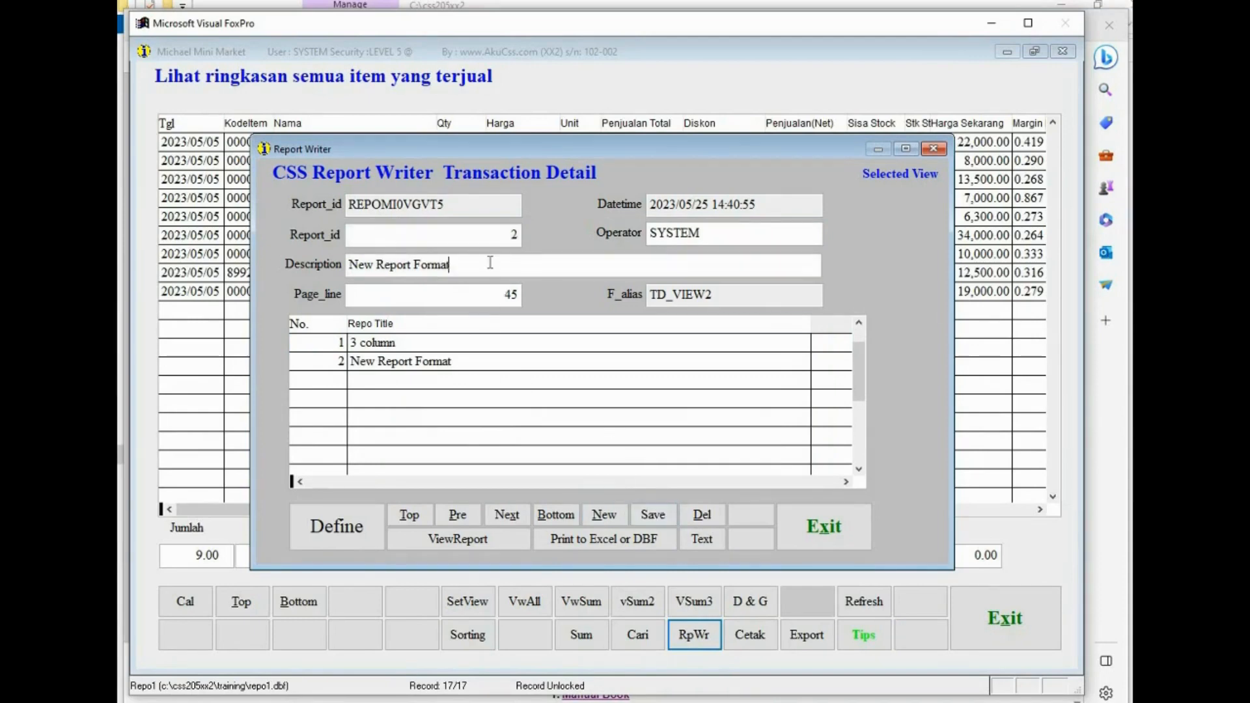
pyautogui.moveTo(493, 265); pyautogui.dragTo(317, 268)
pyautogui.write('2')
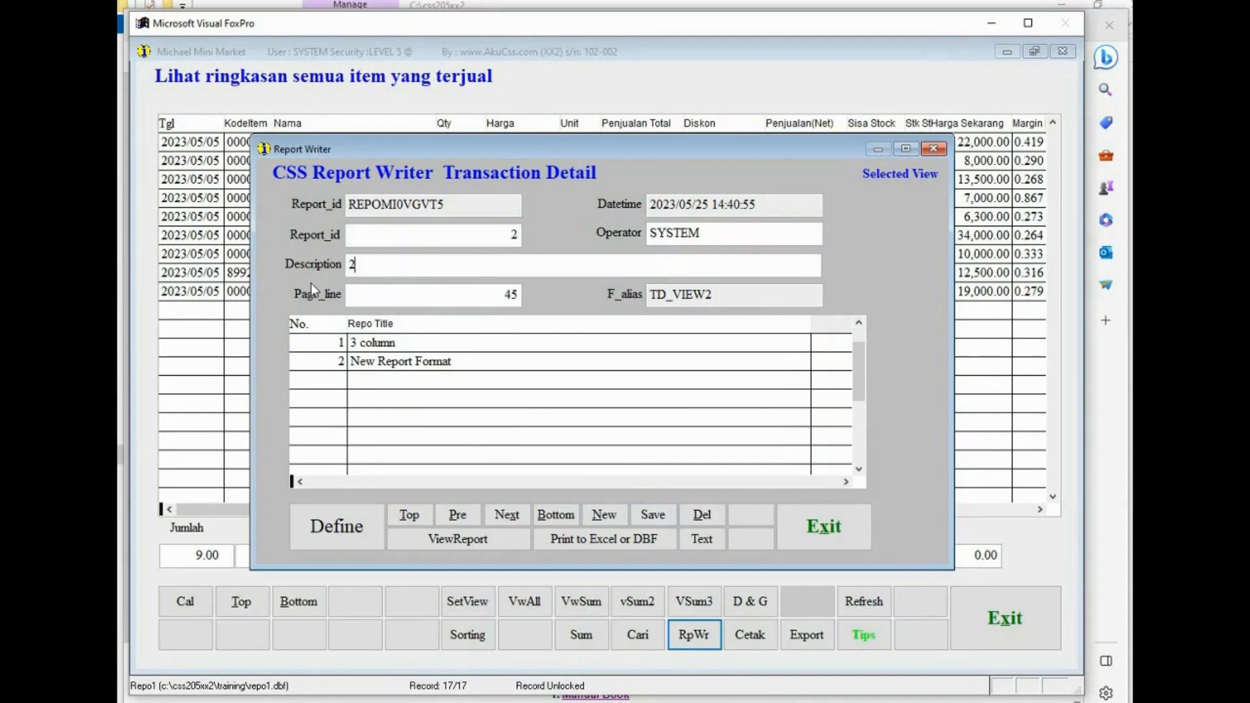
pyautogui.write(' column')
pyautogui.click(427, 294)
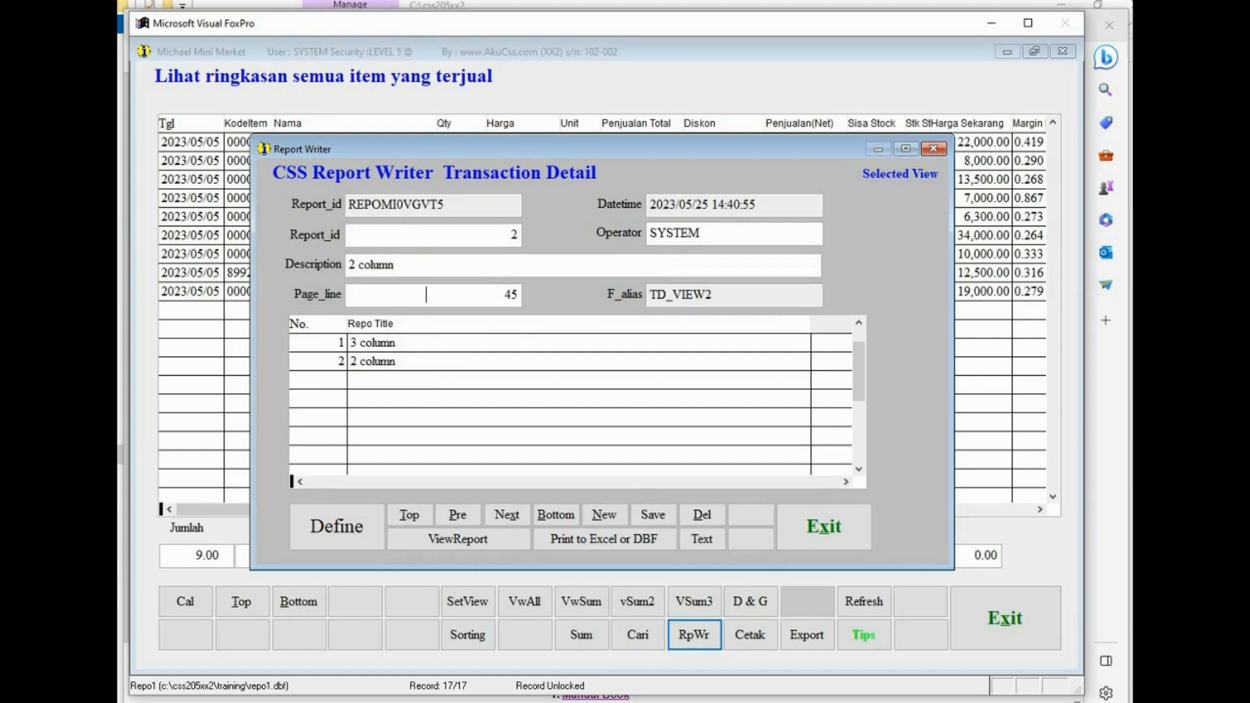
# - Define the 2 column report's fields, giving NAME sequence 1 and SALETOTAL sequence 2
pyautogui.click(341, 527)
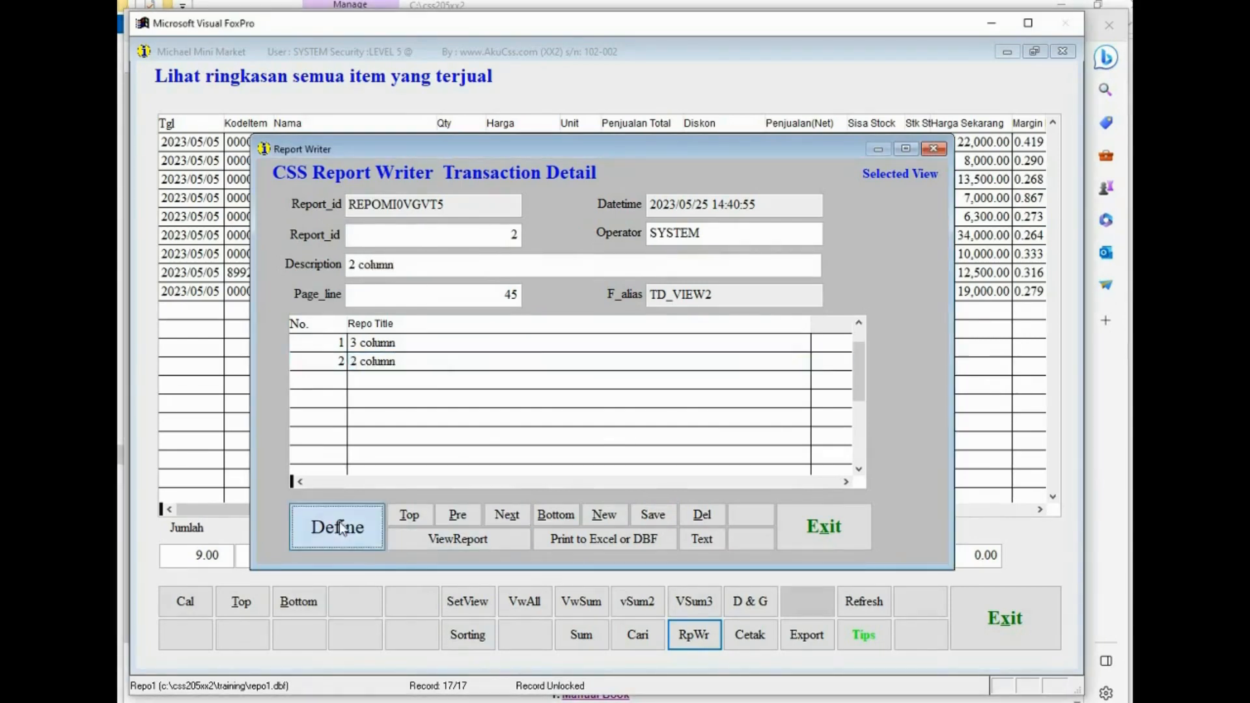
pyautogui.click(594, 303)
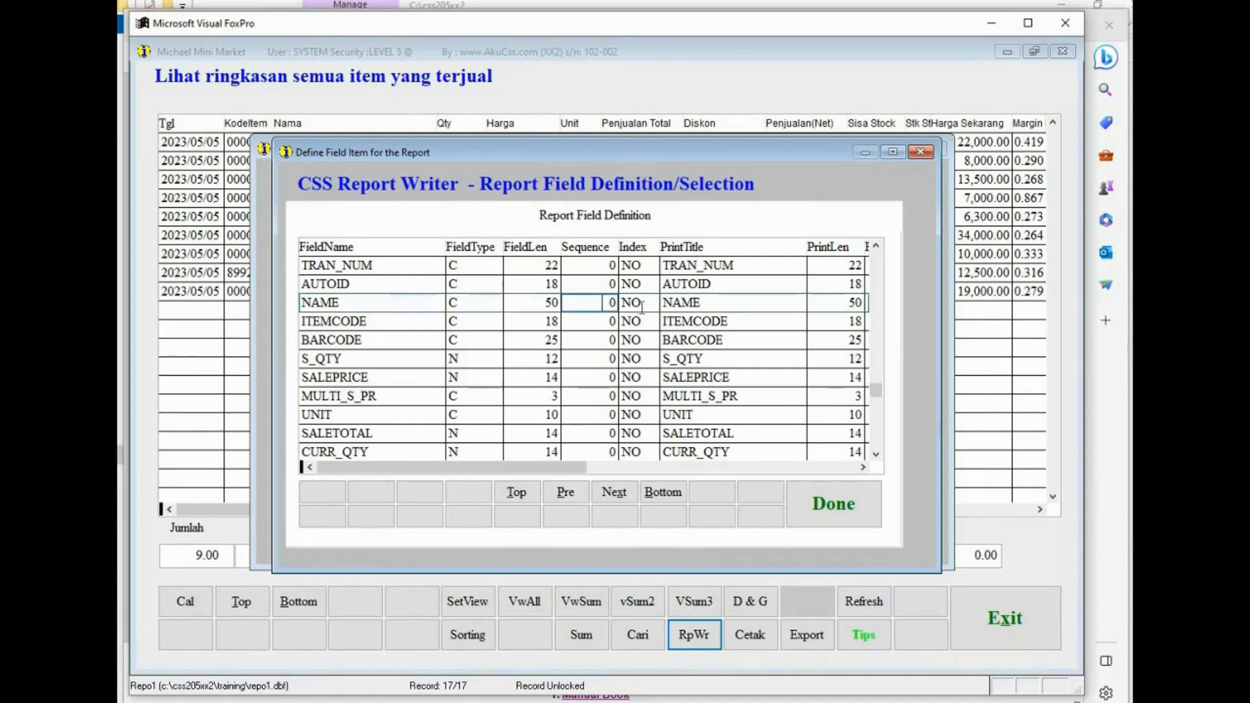
pyautogui.write('1')
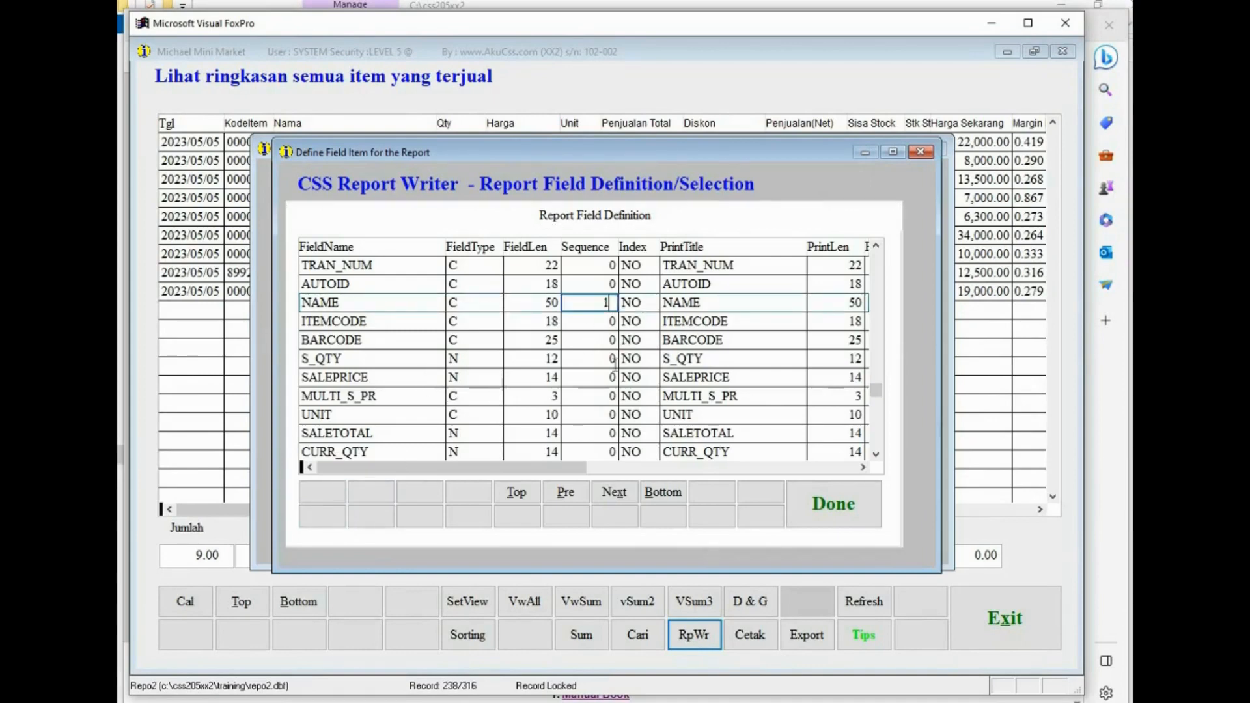
pyautogui.click(589, 433)
pyautogui.write('2')
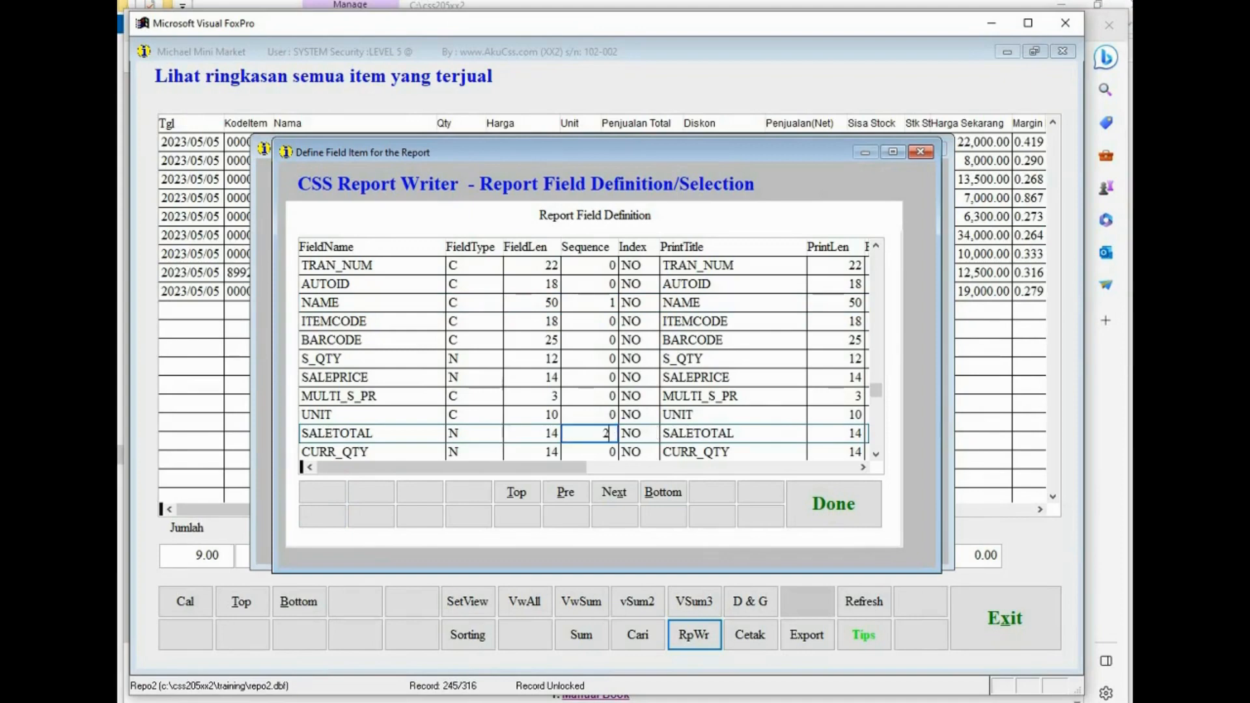
pyautogui.click(655, 494)
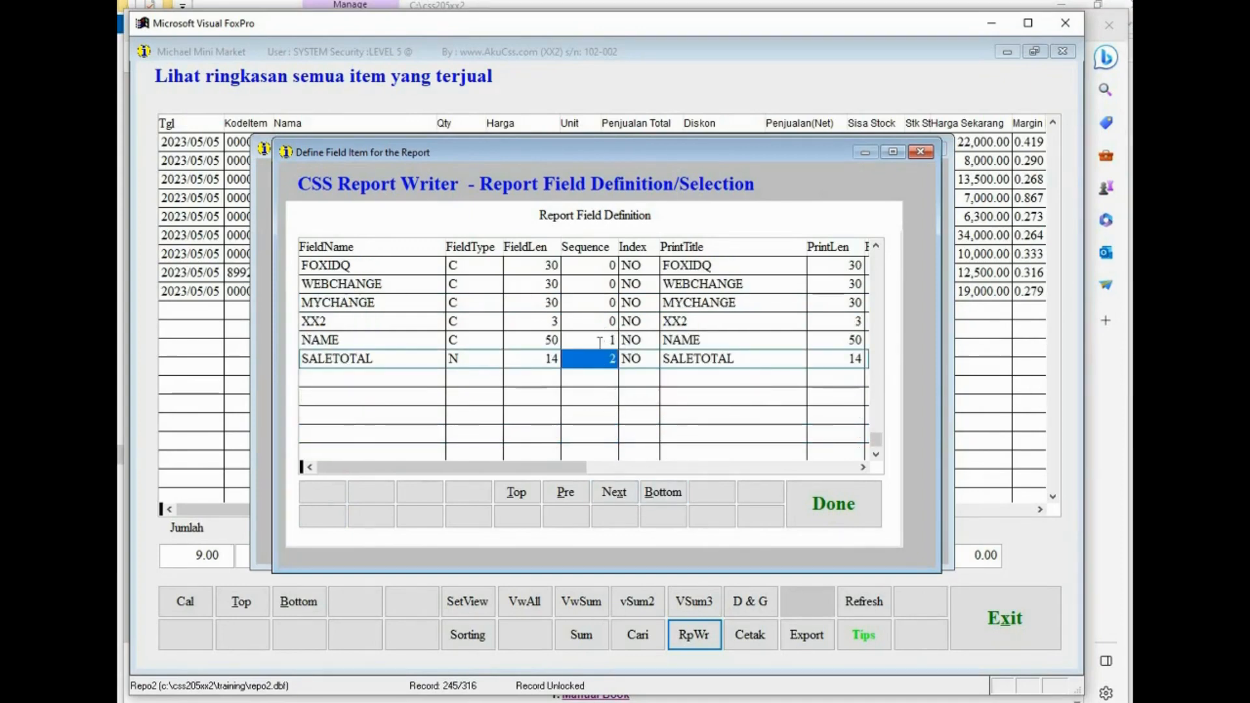
# - Set print lengths of NAME to 10 and SALETOTAL to 15, then finish the field definition
pyautogui.click(844, 340)
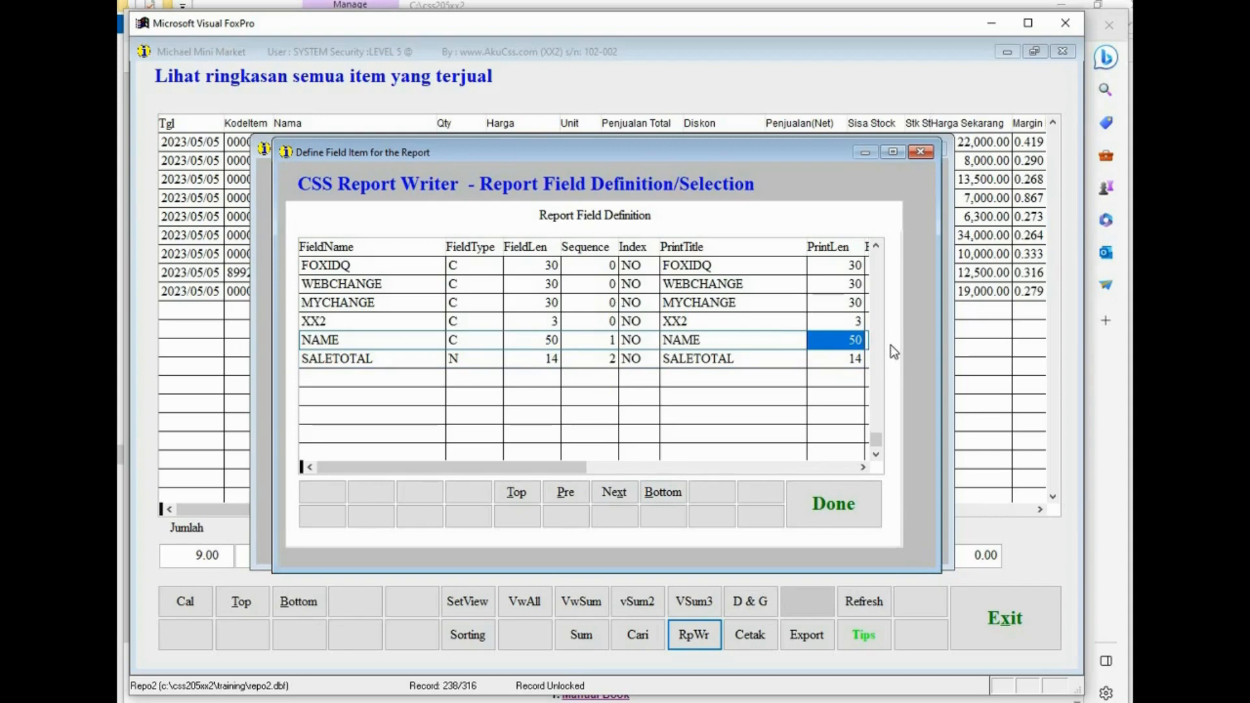
pyautogui.write('10')
pyautogui.press('Tab')
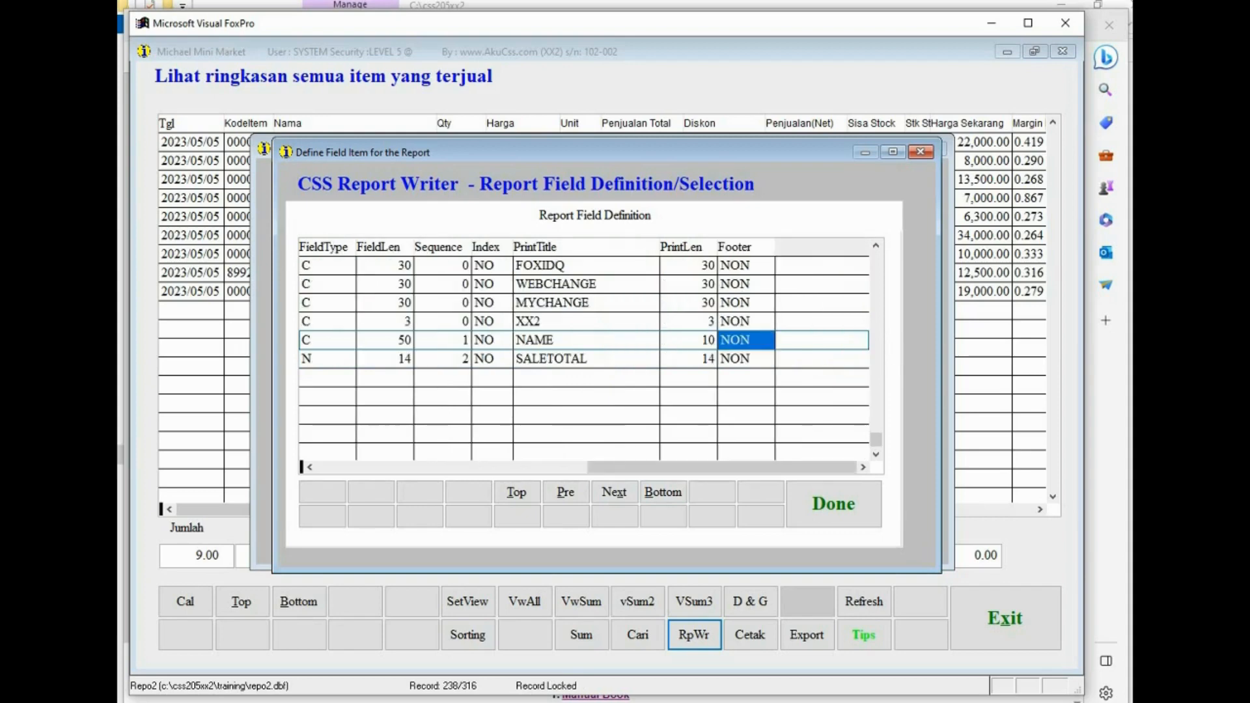
pyautogui.press('Down')
pyautogui.hotkey('shift', 'Tab')
pyautogui.write('15')
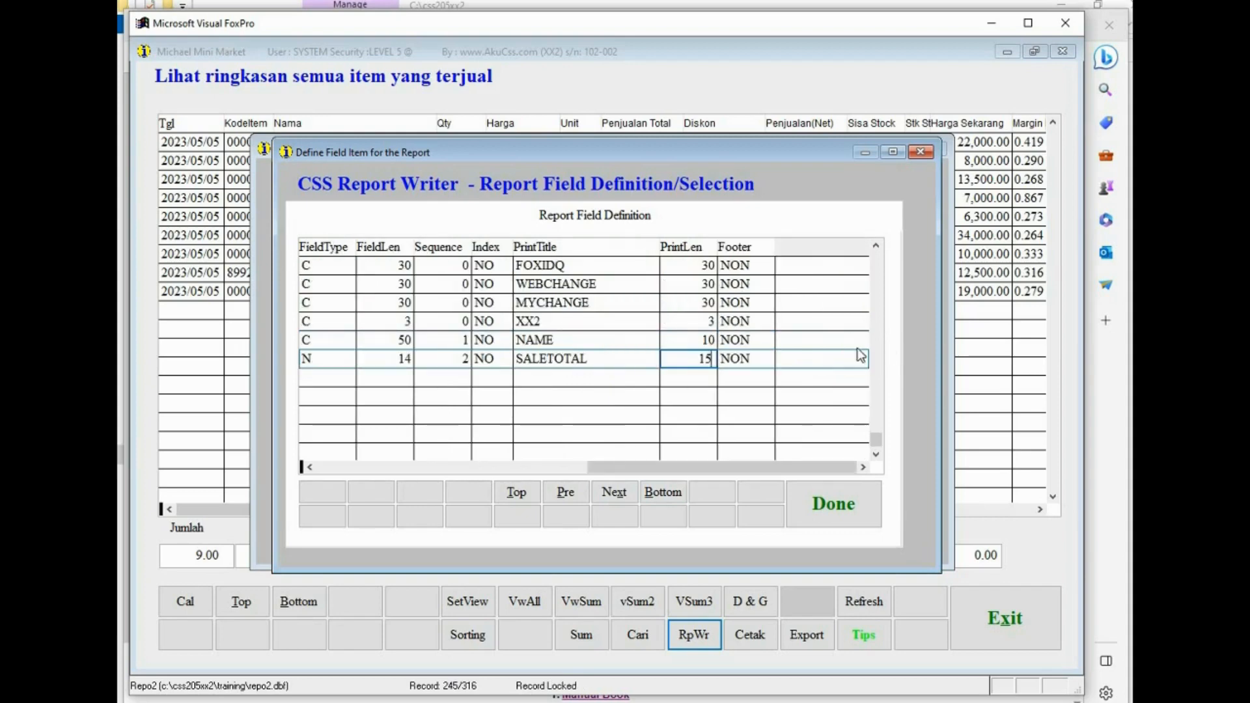
pyautogui.click(836, 503)
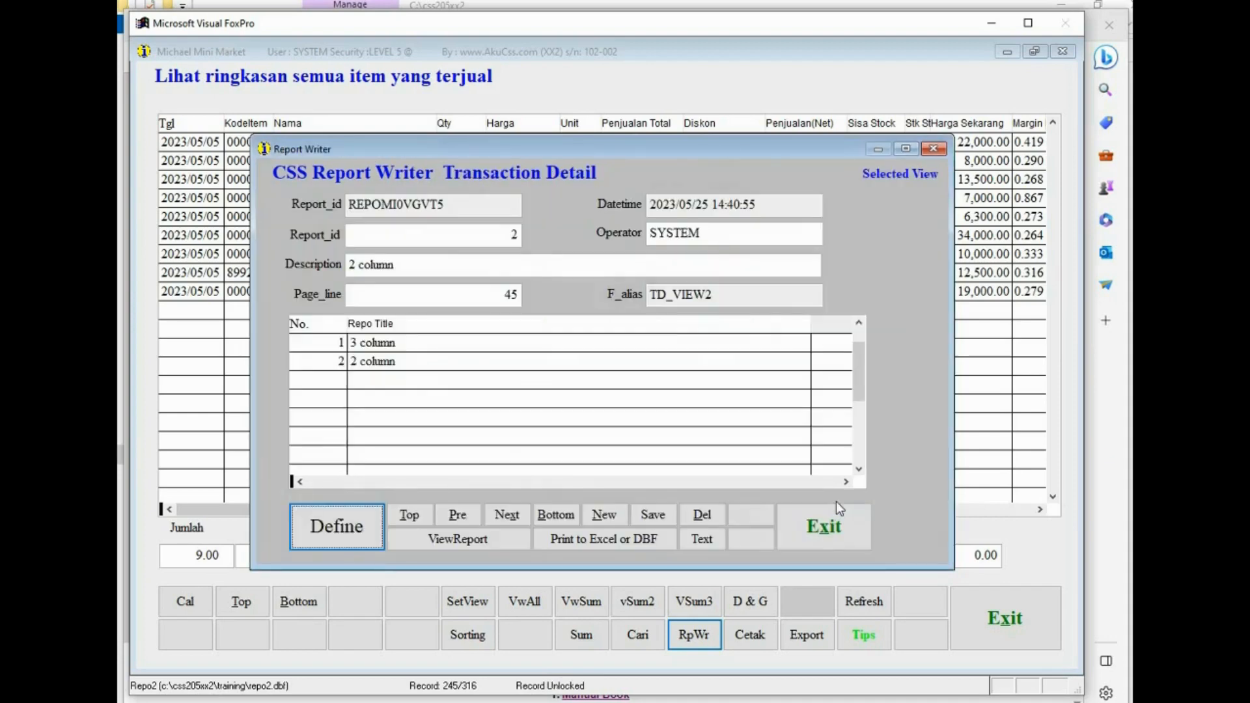
# - Print the 2 column report as text, examine its columns and summary, and close the preview
pyautogui.click(308, 363)
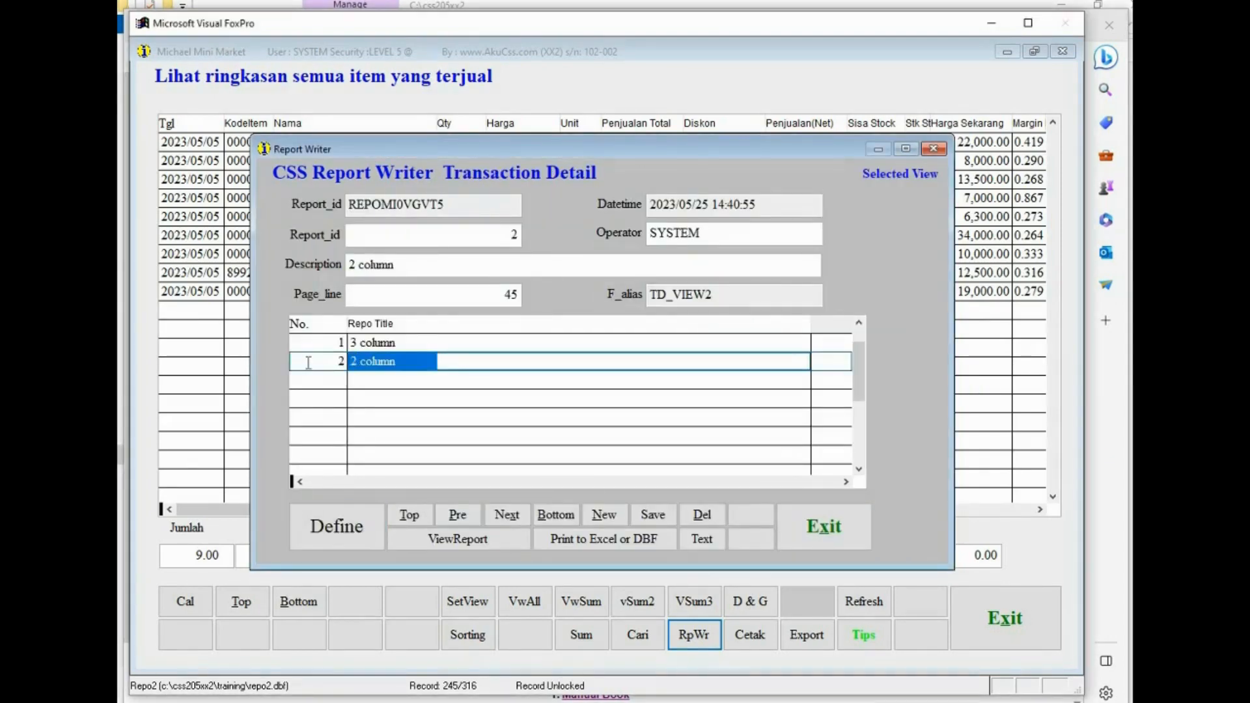
pyautogui.click(717, 538)
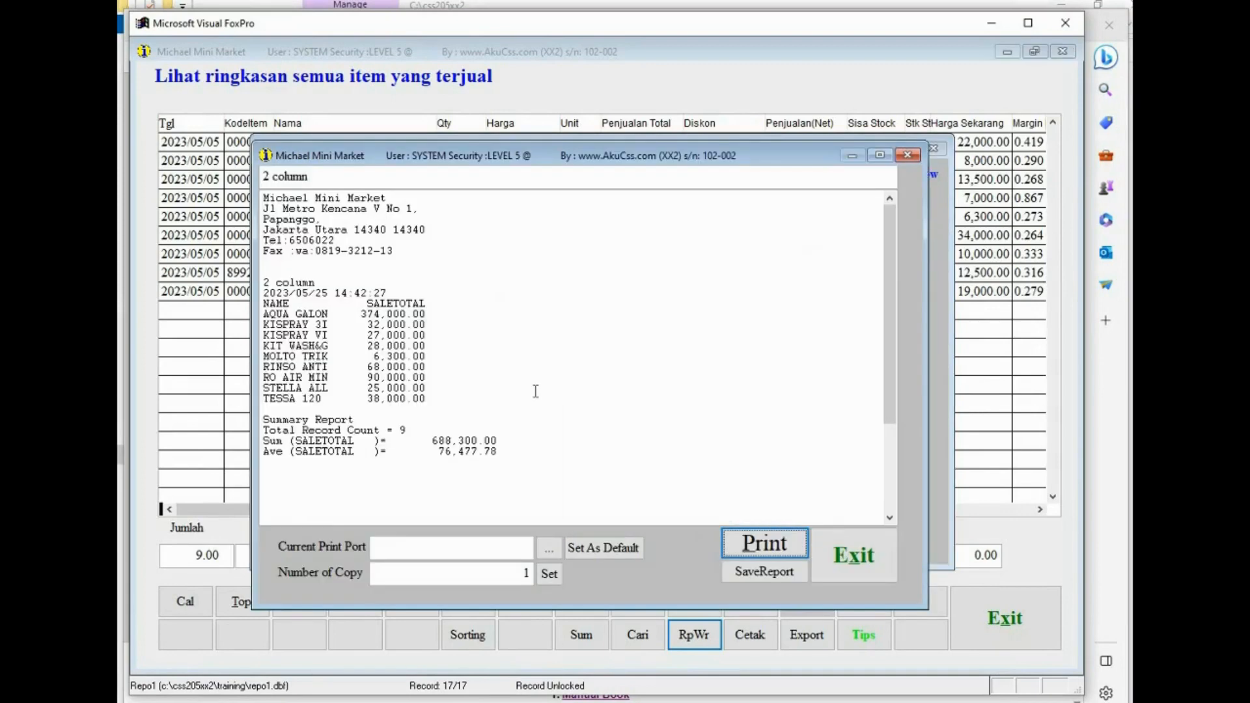
pyautogui.moveTo(264, 312); pyautogui.dragTo(445, 326)
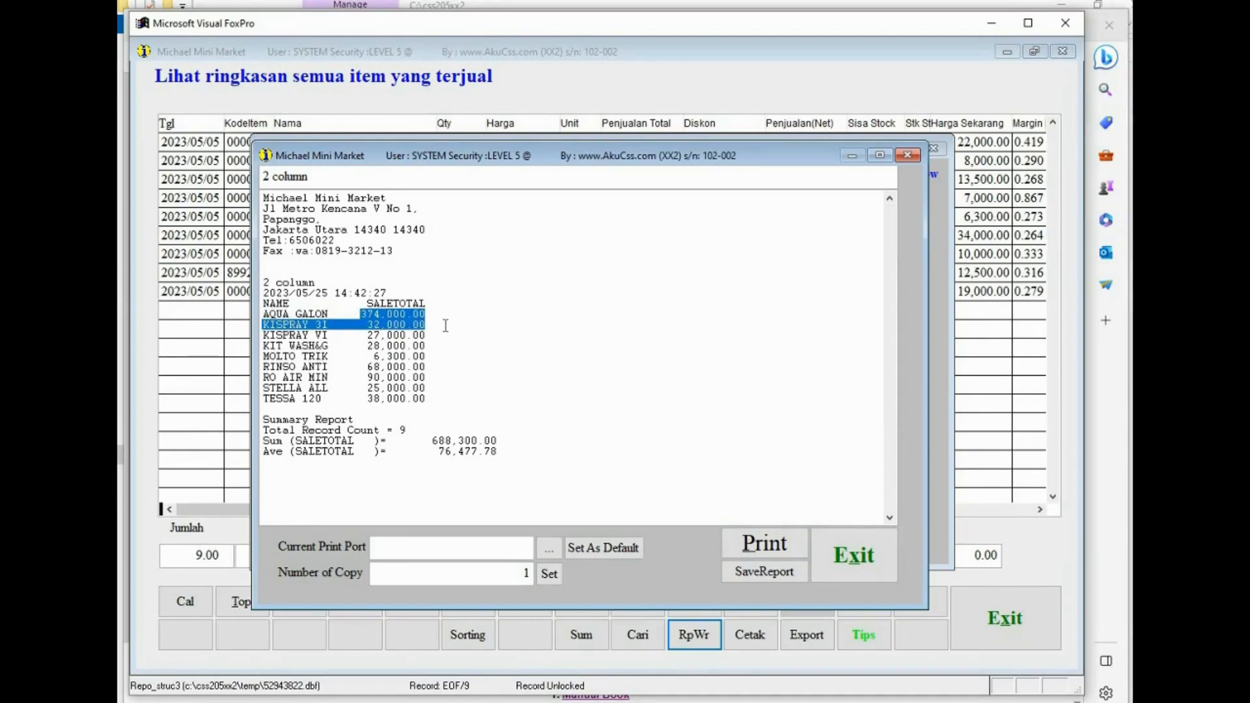
pyautogui.click(846, 556)
# - Print the 3 column report as text again for comparison and close the preview
pyautogui.click(407, 346)
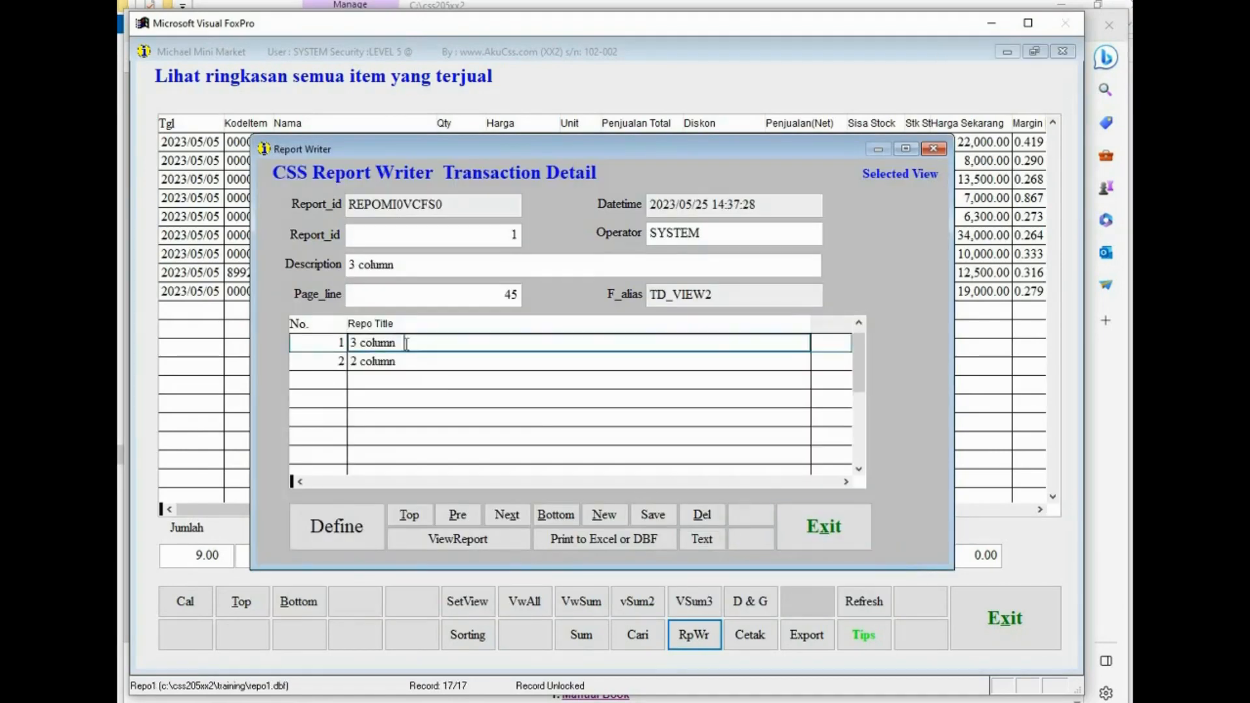
pyautogui.click(718, 540)
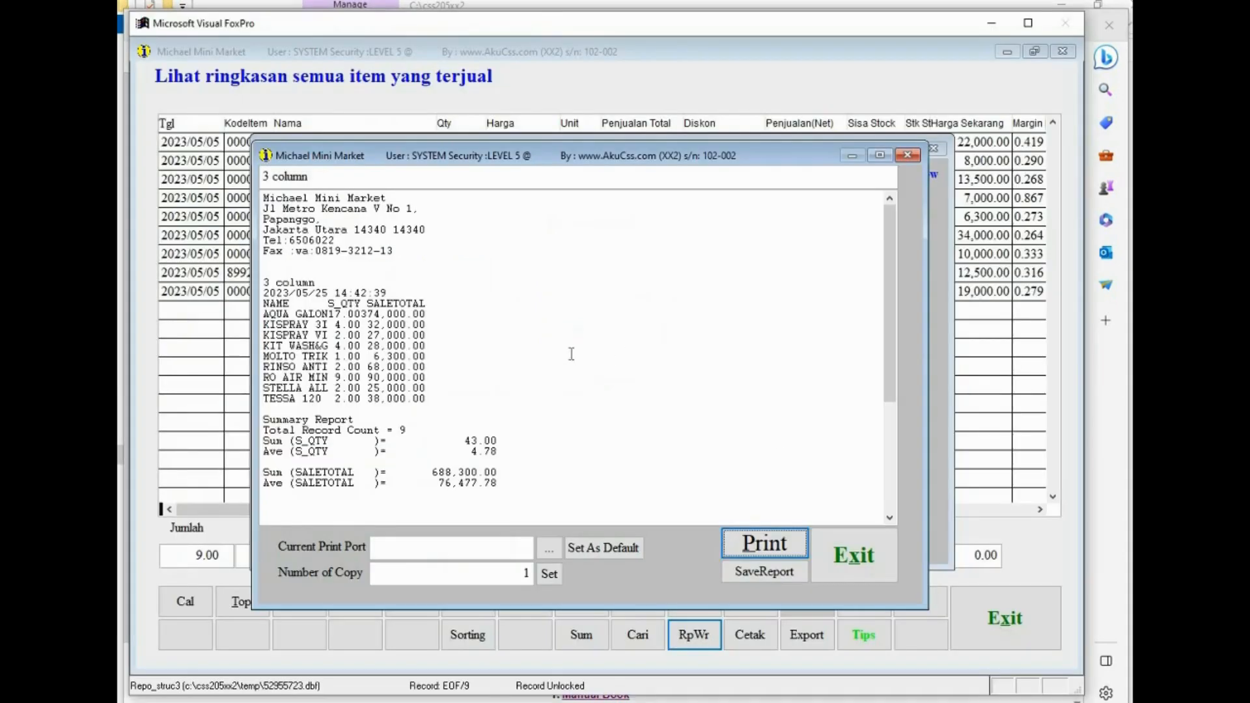
pyautogui.click(826, 547)
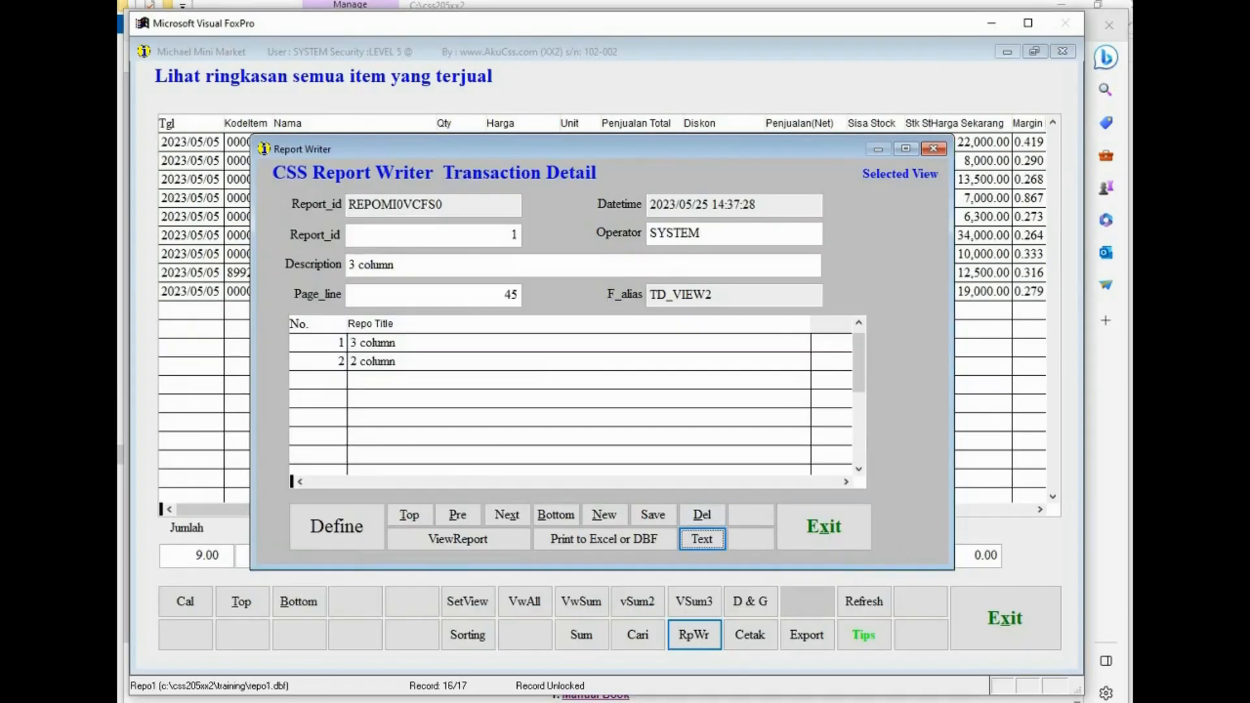